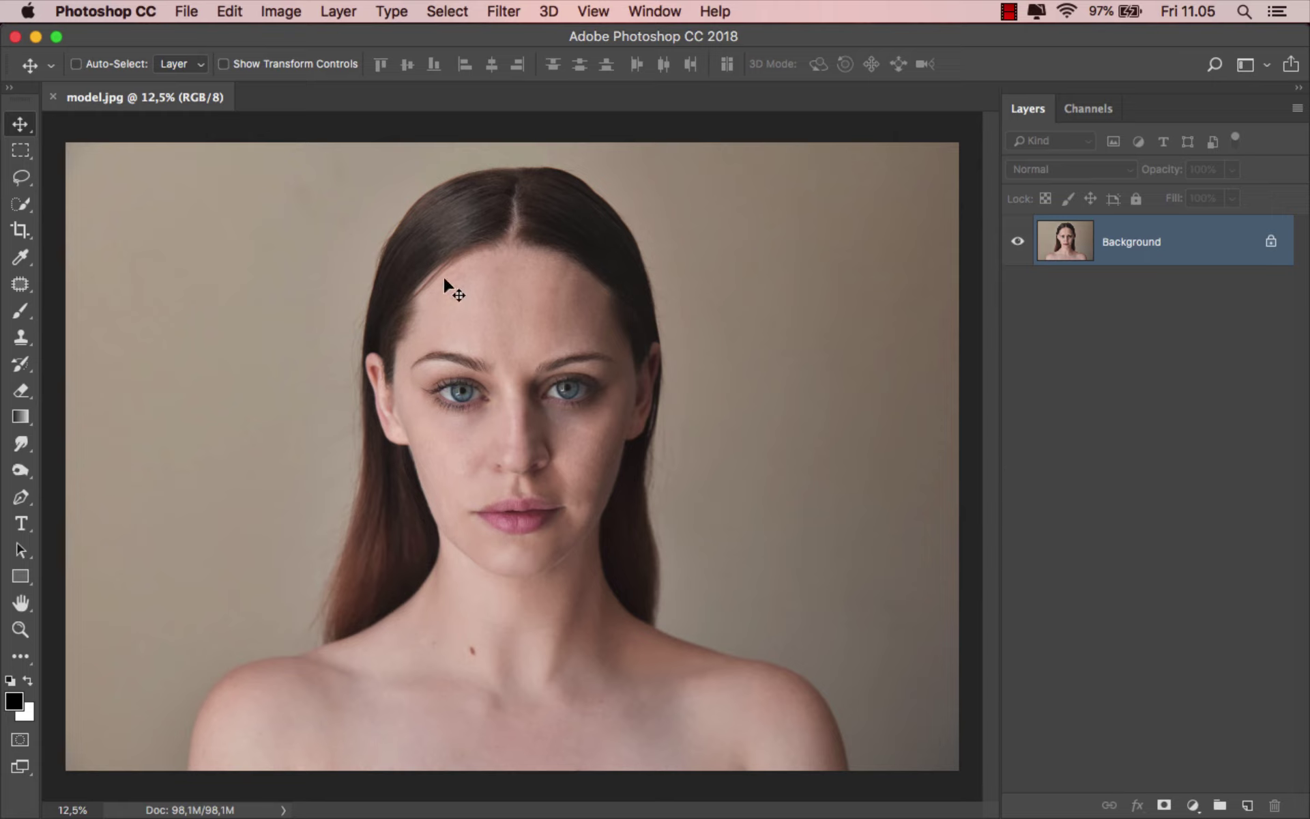
Create a new landscape document 4500 px wide and 3000 px high at 72 pixels/inch
click(186, 12)
click(227, 37)
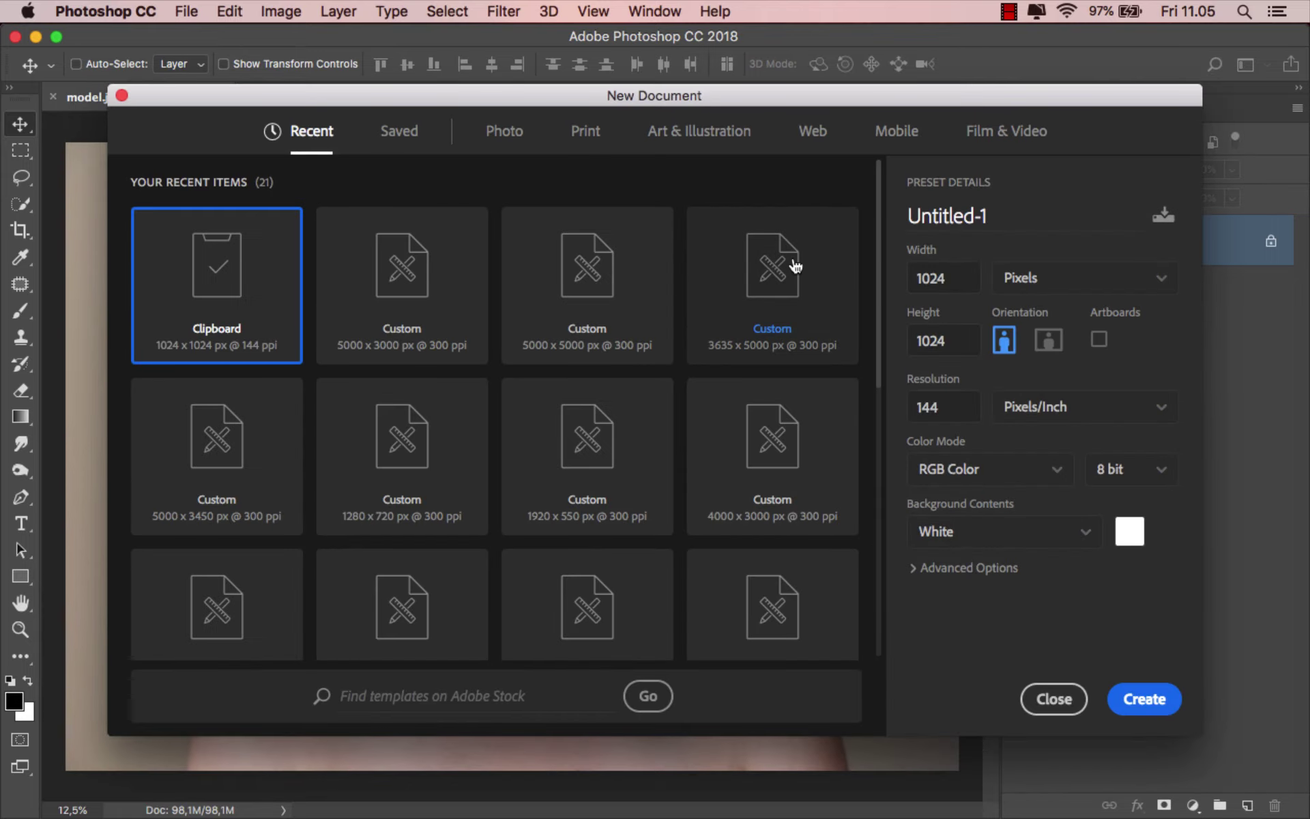
drag(958, 283, 909, 279)
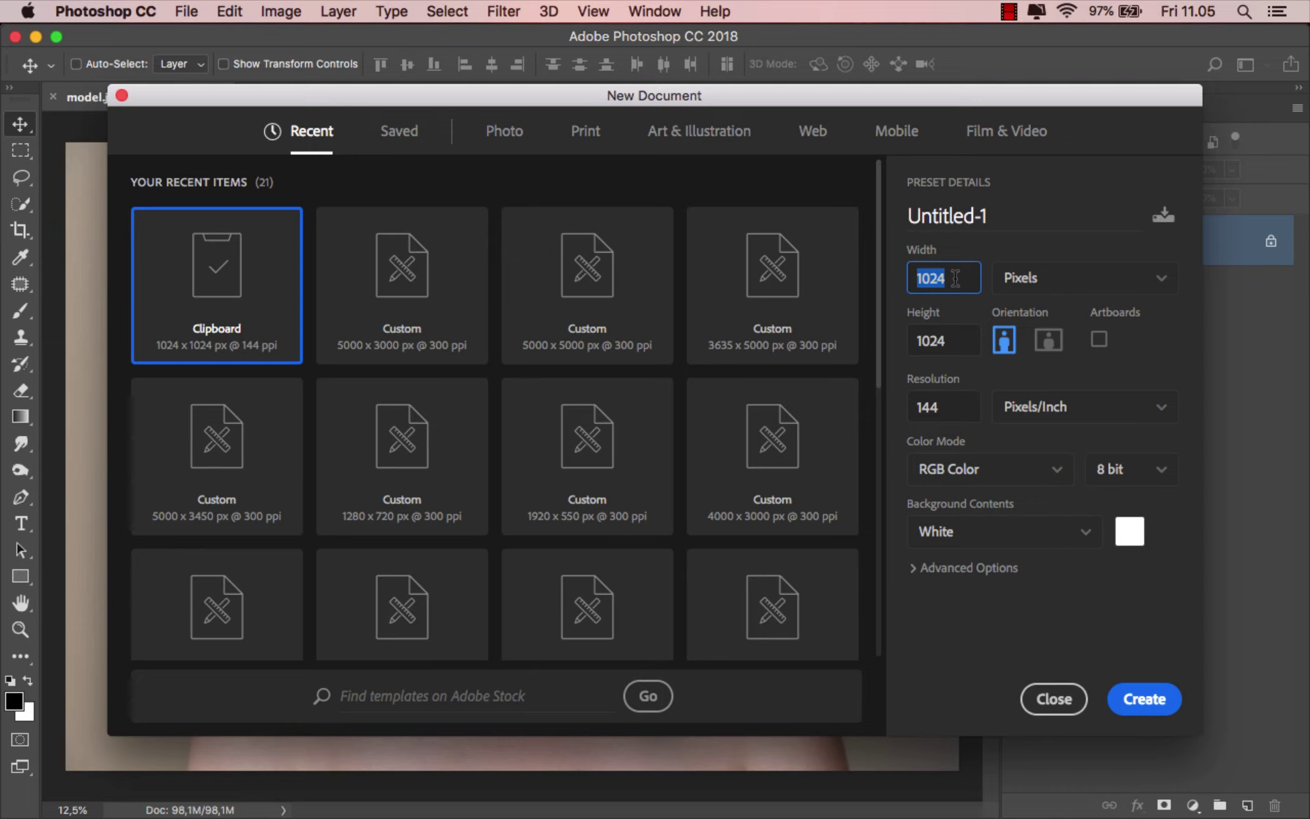
text(4500)
drag(947, 339, 916, 336)
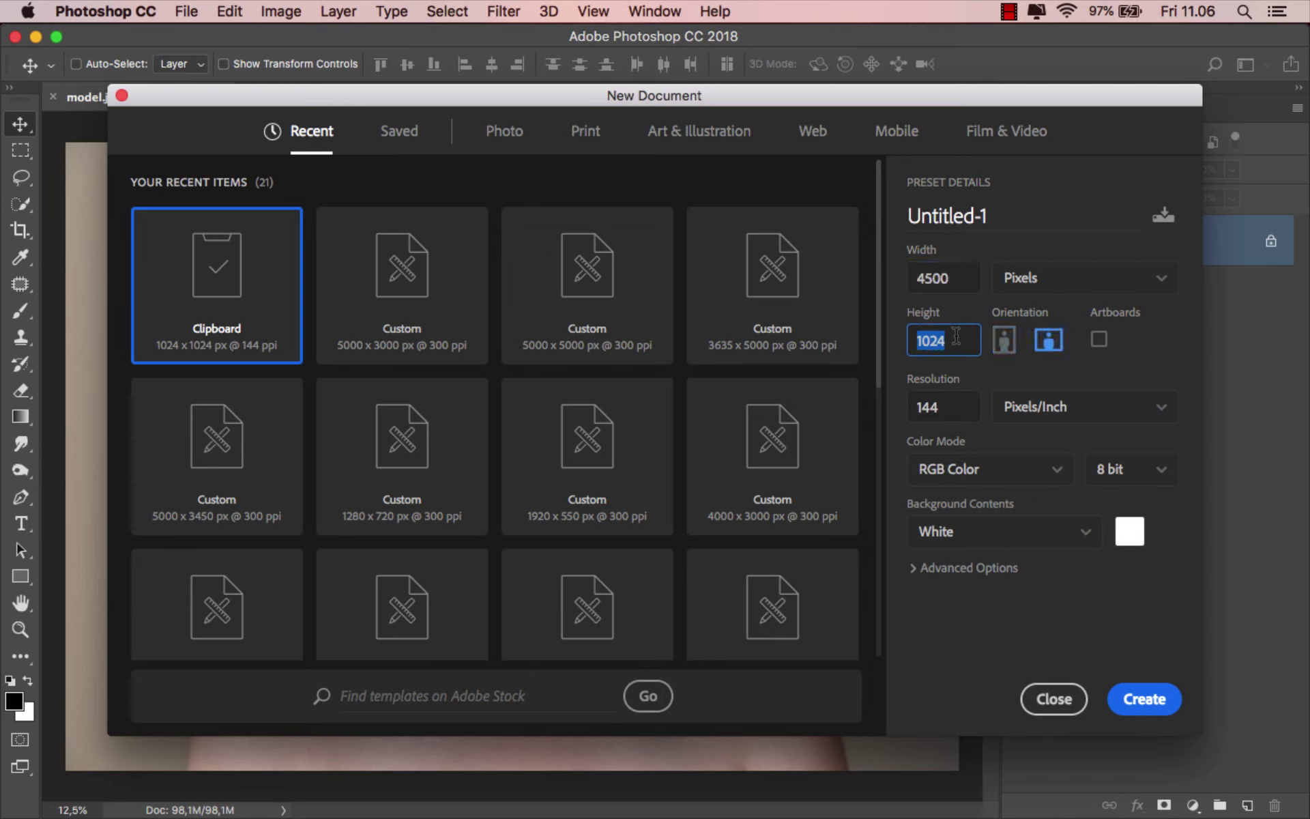
text(3000)
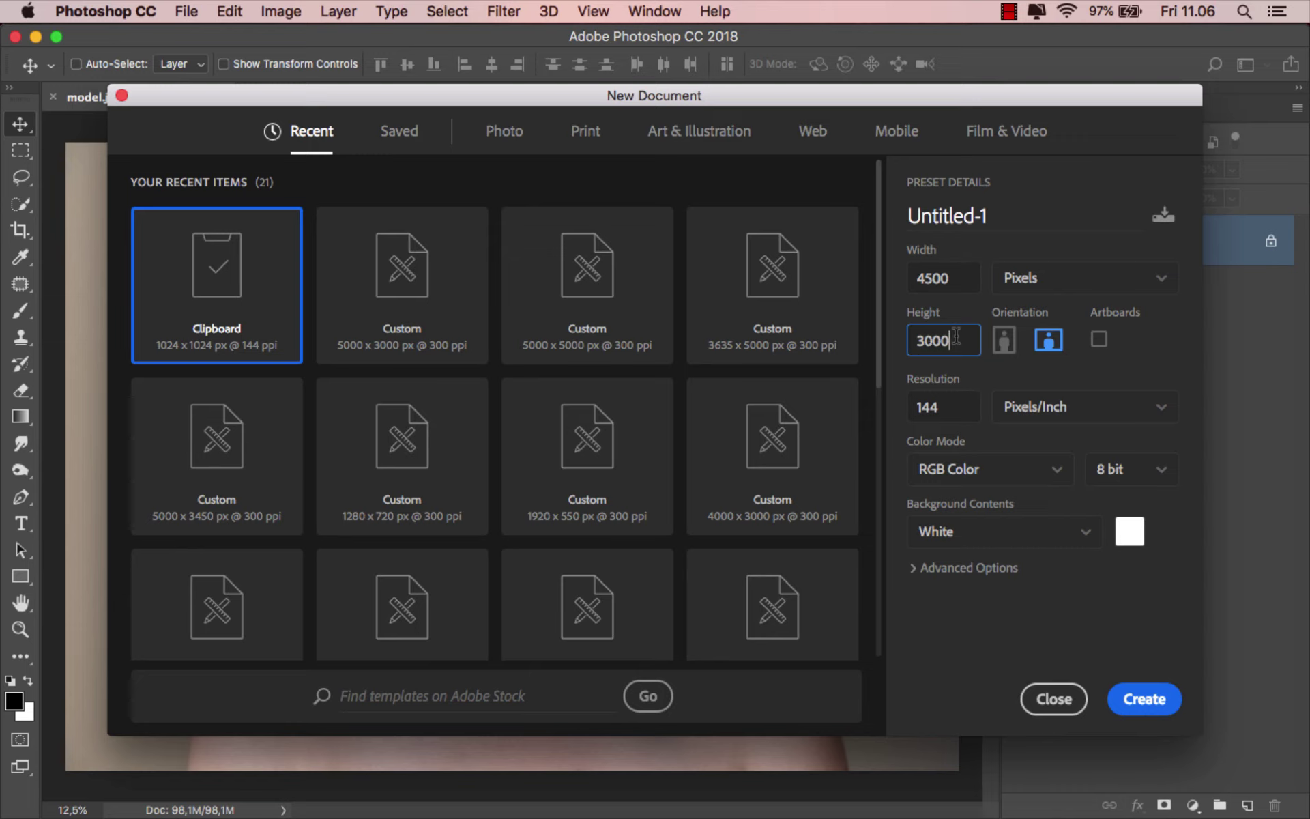
double_click(931, 407)
text(72)
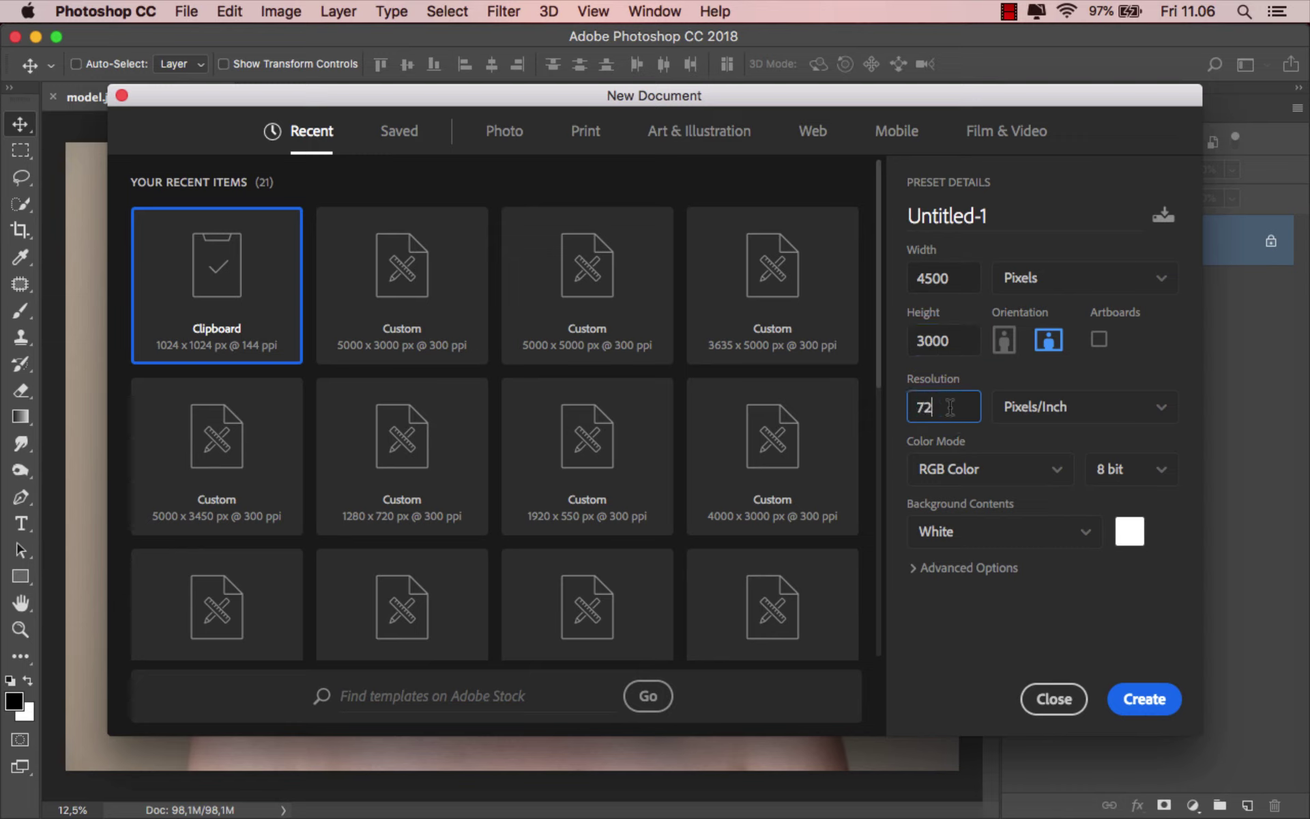
click(1049, 341)
click(1125, 688)
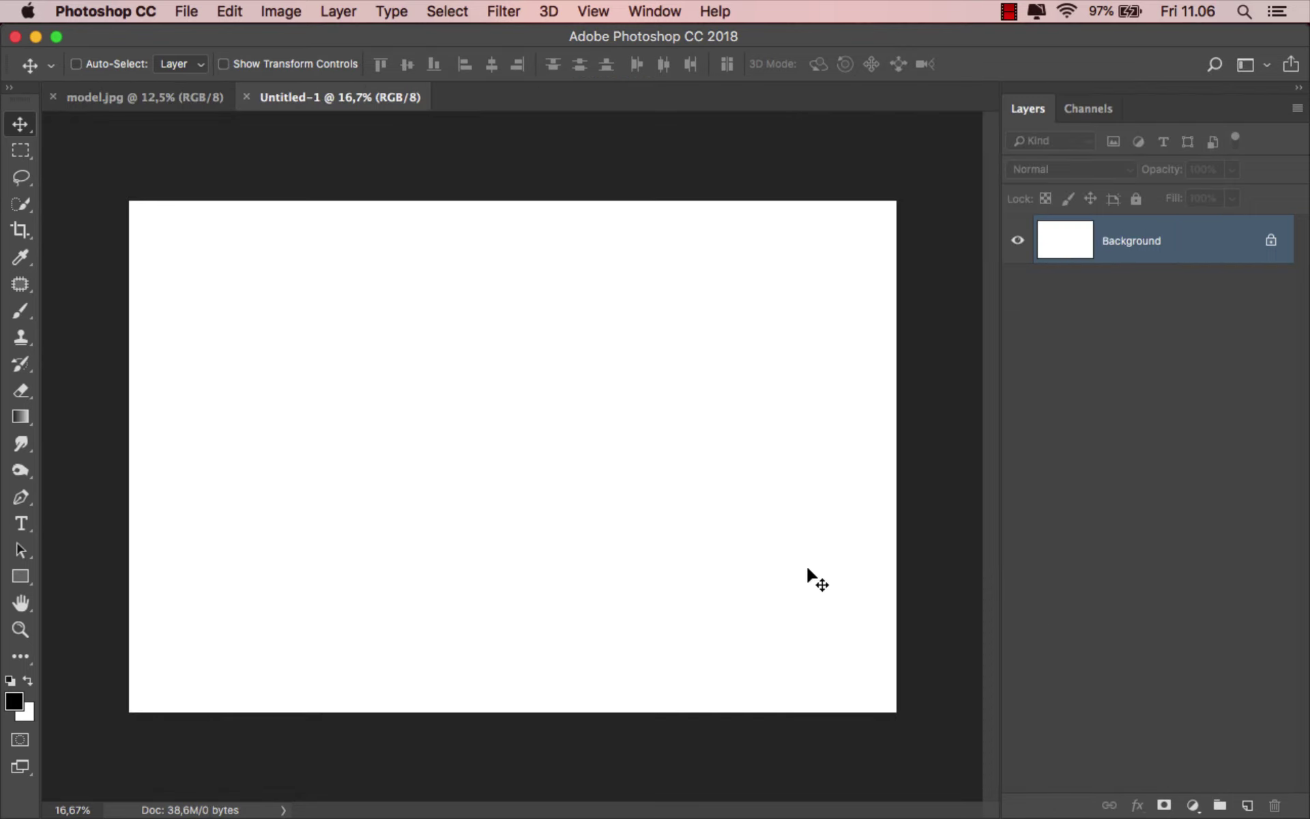
Place the image 1.png from the Finder folder into the new blank document
mouse_move(571, 809)
click(487, 764)
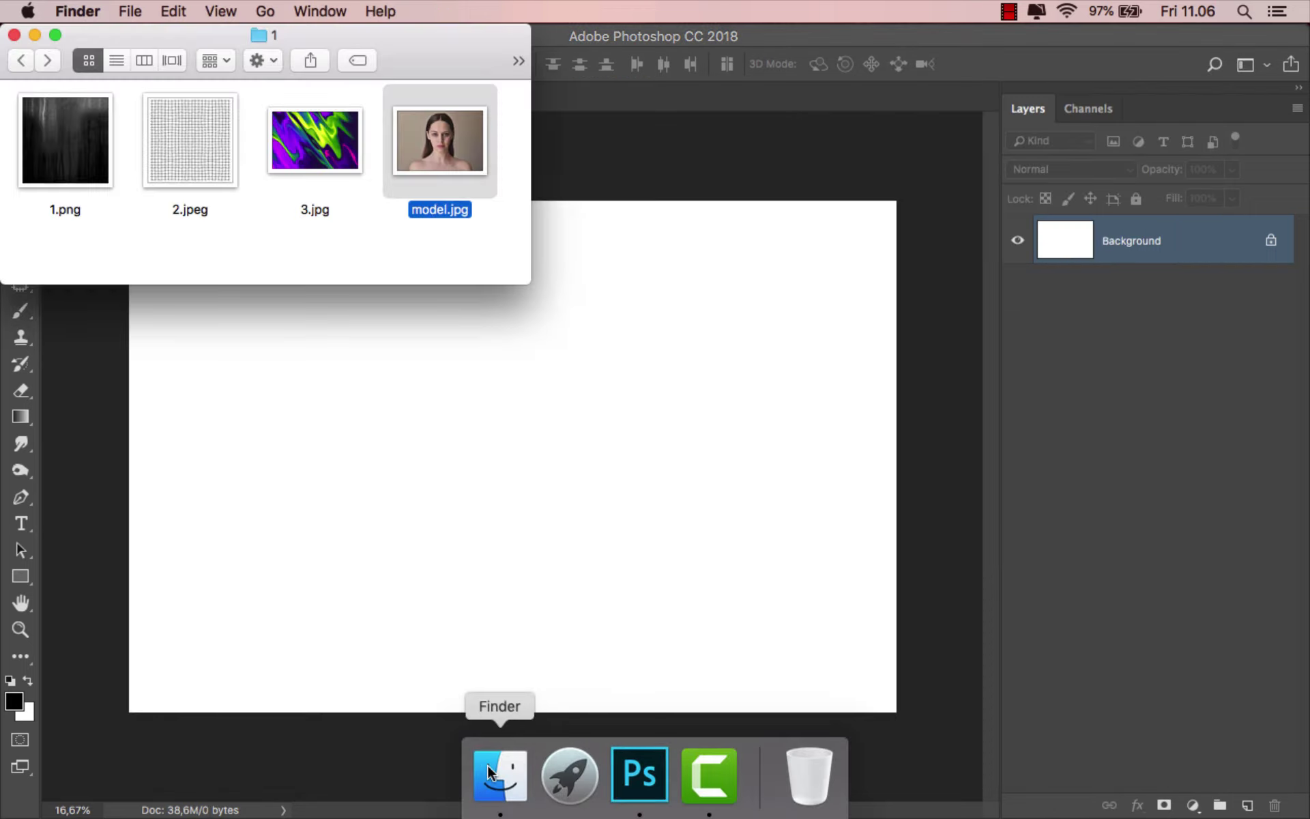
click(55, 145)
drag(54, 146, 457, 413)
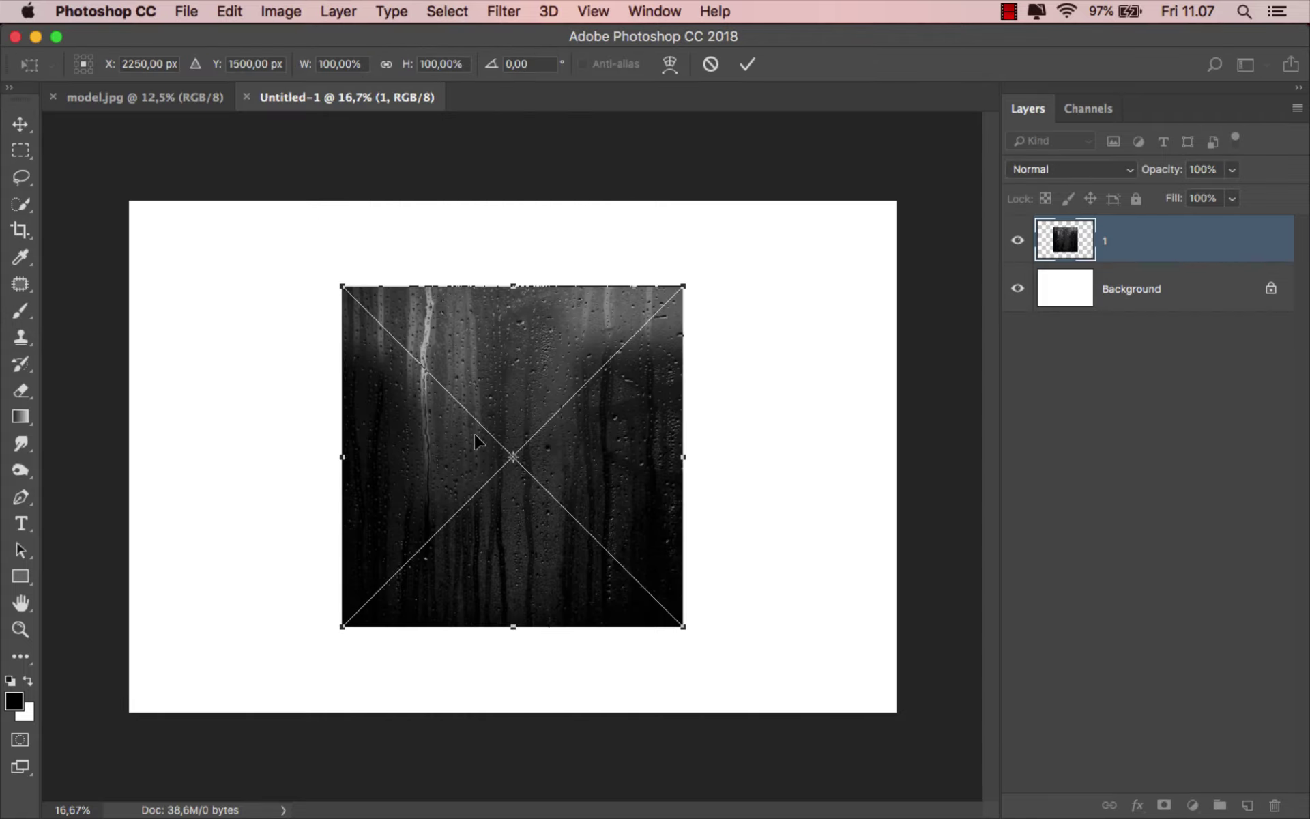
Scale the placed image to 225.55% from its center to span the canvas width, and shift it down to show its upper part
alt+drag(688, 281, 981, 155)
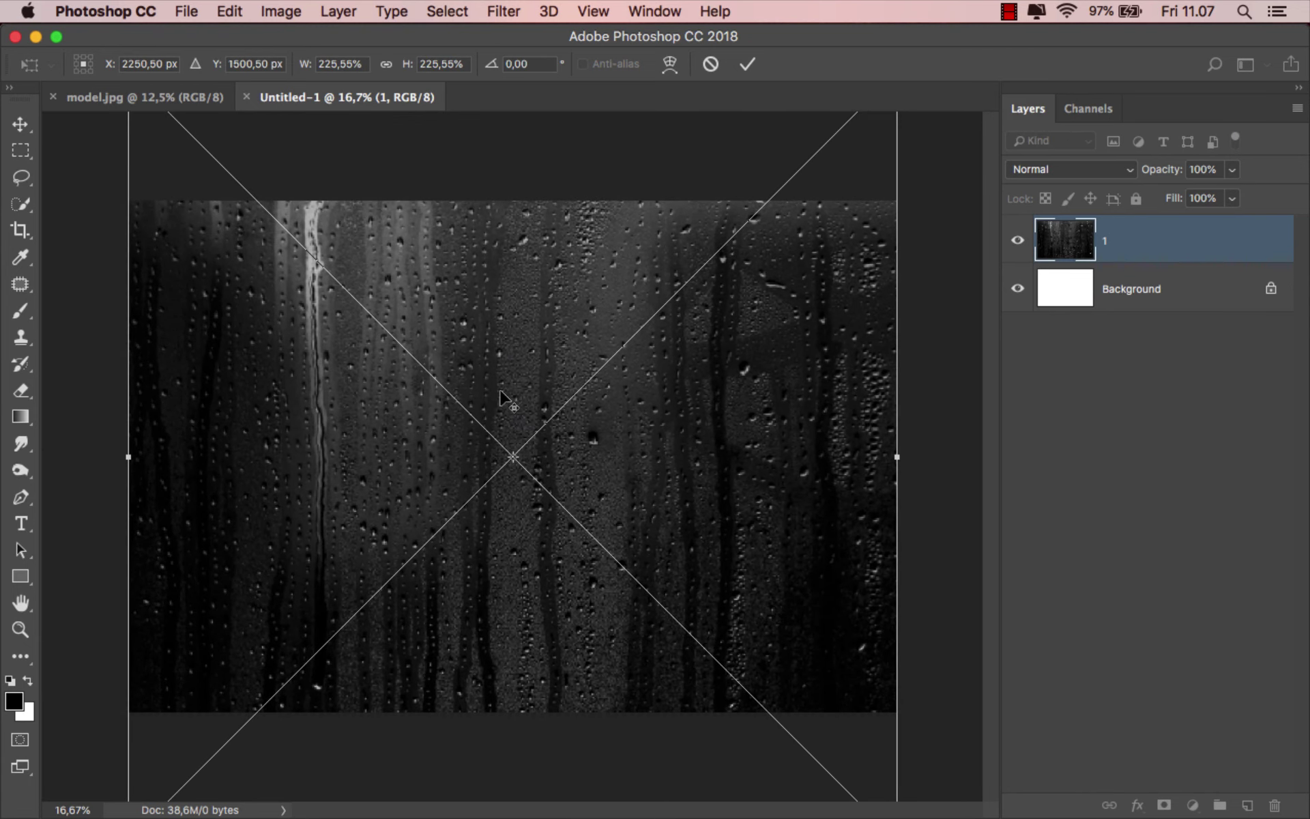
scroll(505, 400, down, 2)
drag(511, 300, 513, 394)
click(747, 64)
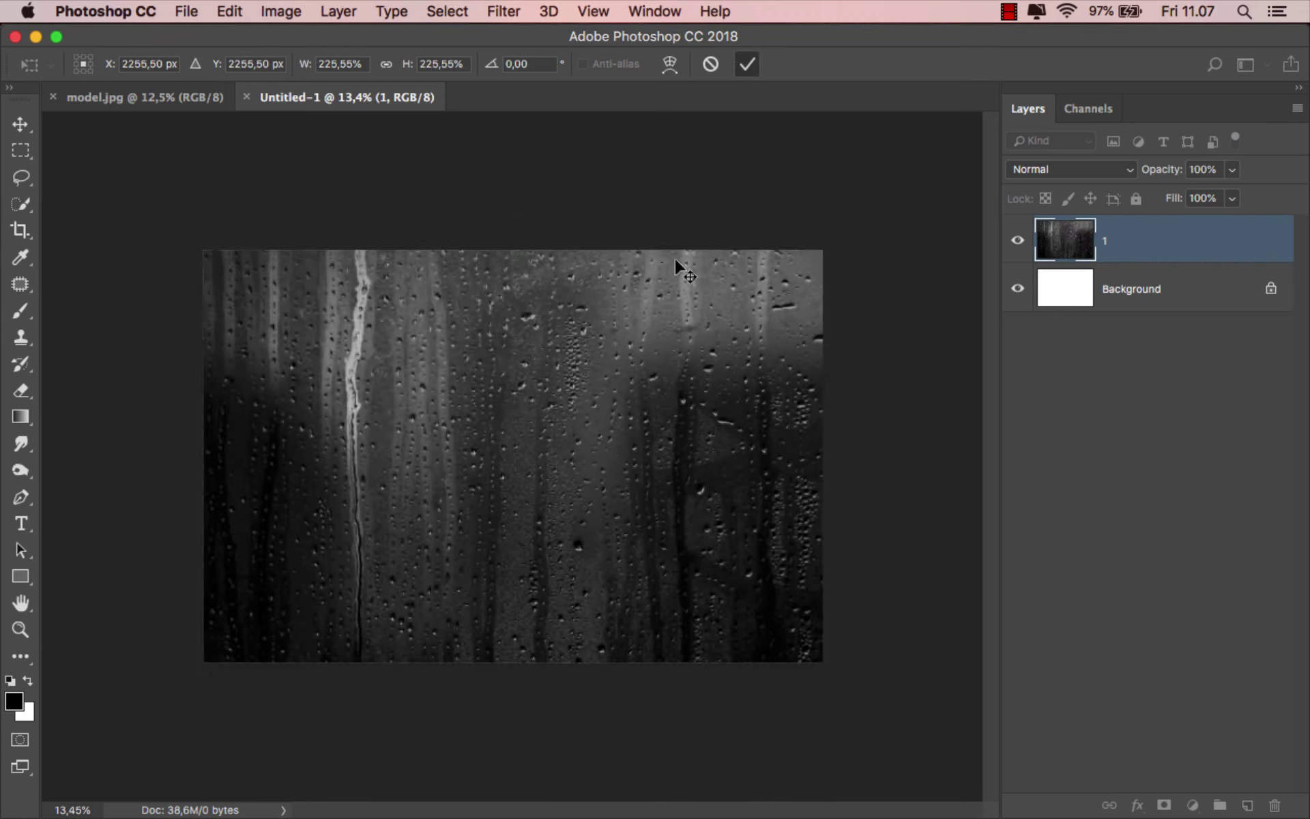
scroll(598, 388, up, 1)
scroll(598, 387, up, 3)
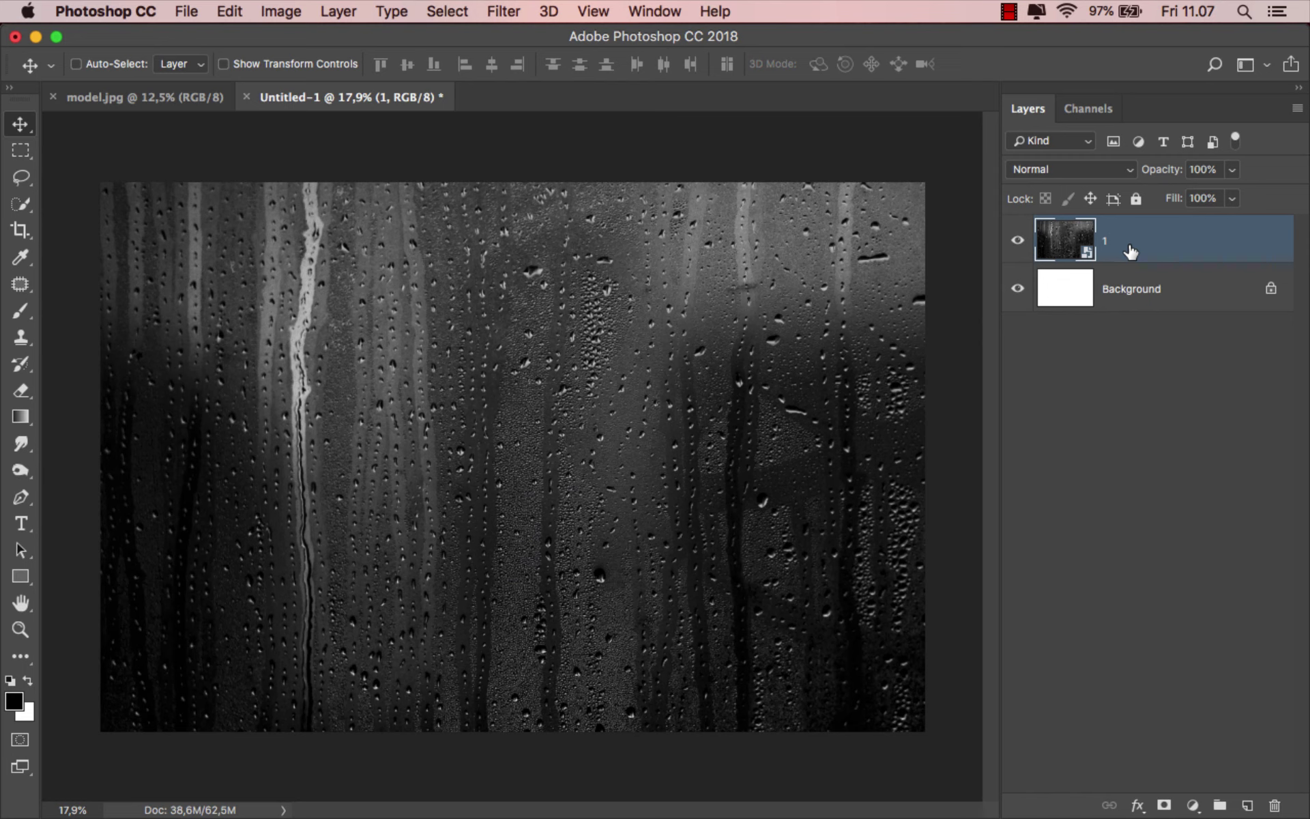
Add a Brightness/Contrast adjustment layer above the rain texture with brightness 54 and contrast 100
click(1193, 805)
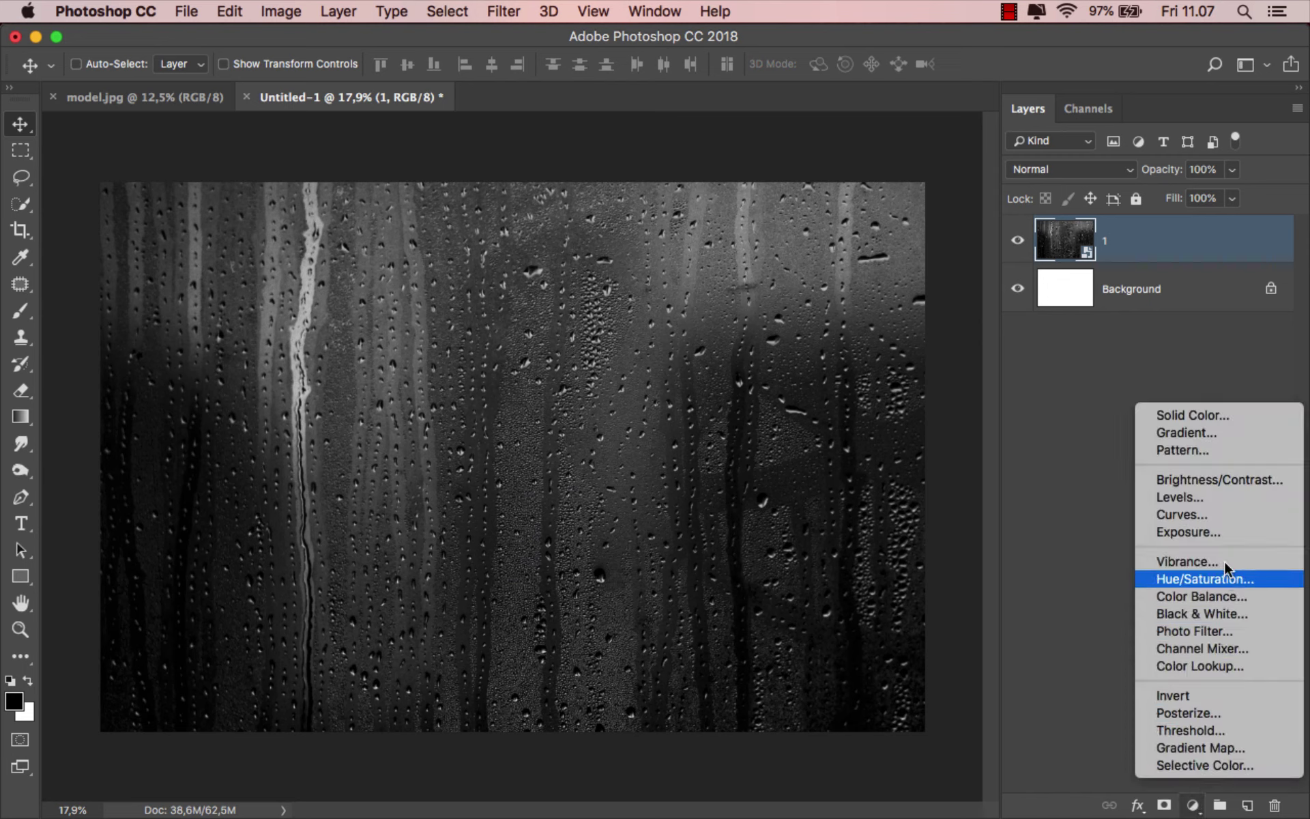
click(1232, 478)
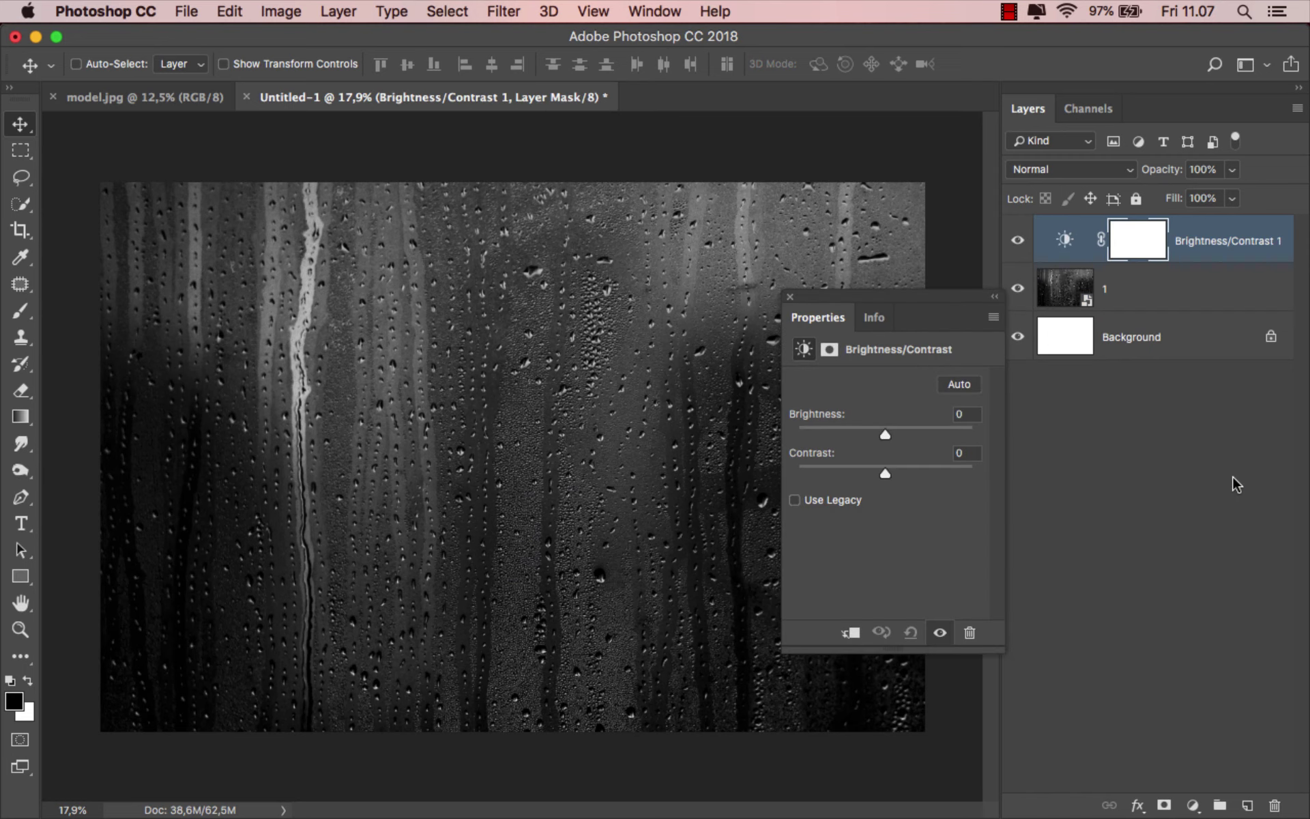
drag(888, 430, 991, 466)
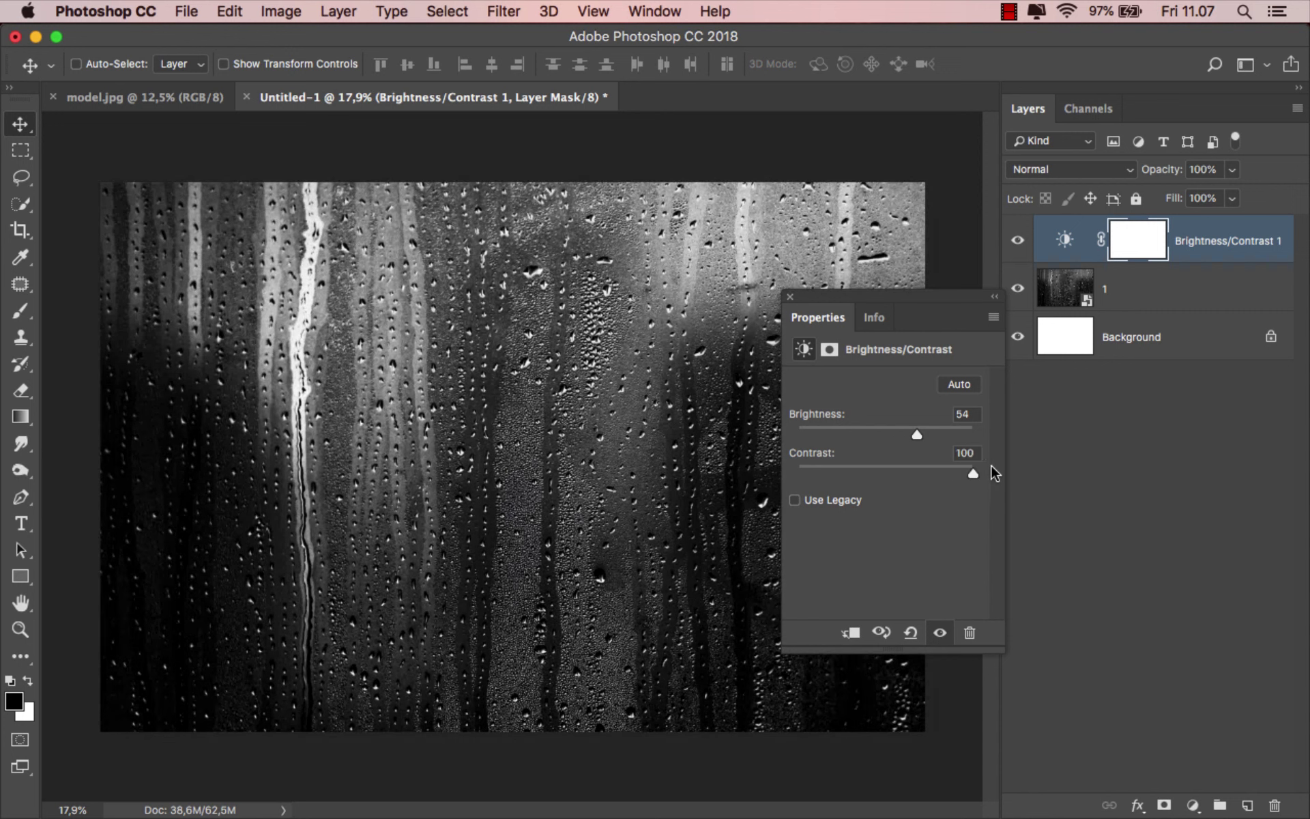
click(790, 297)
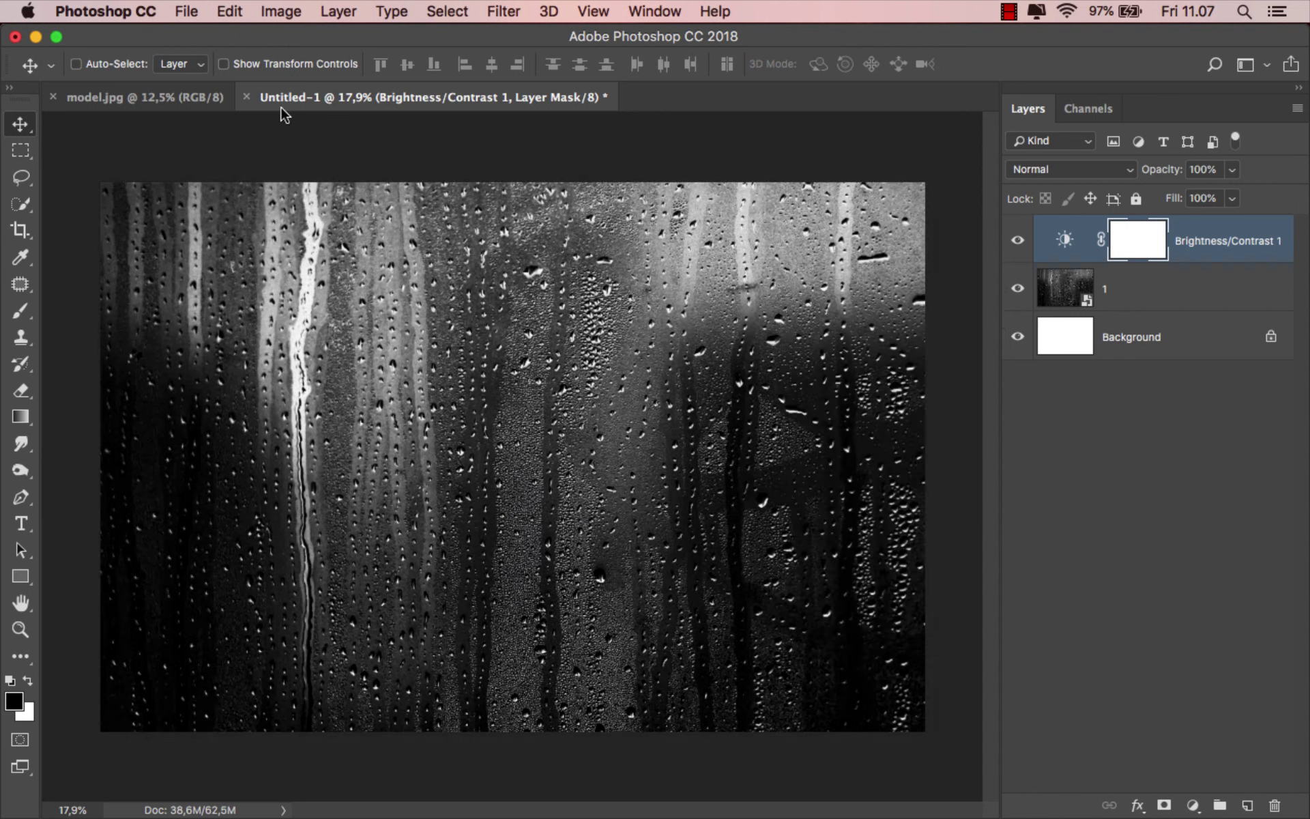
Save the texture document as displace.psd in Photoshop format in folder 1
click(186, 12)
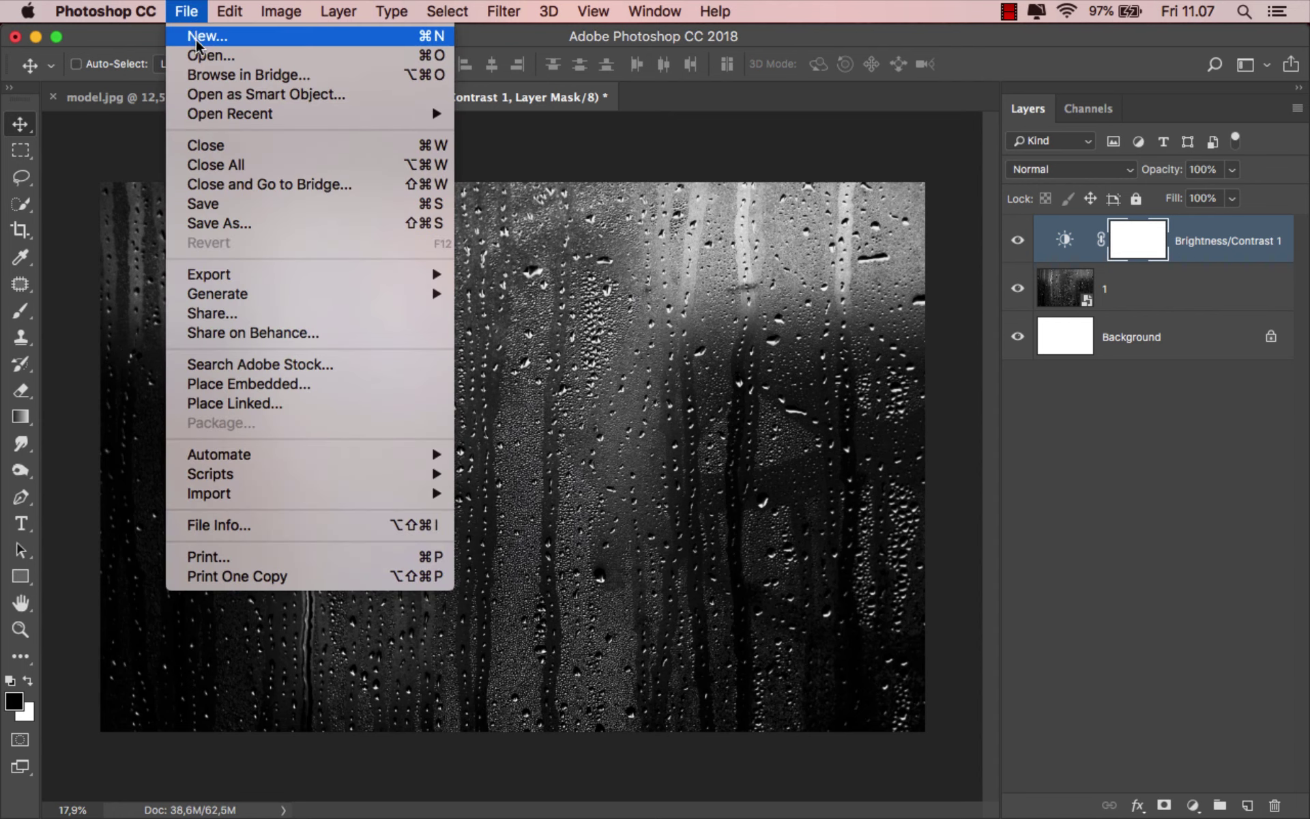
click(272, 228)
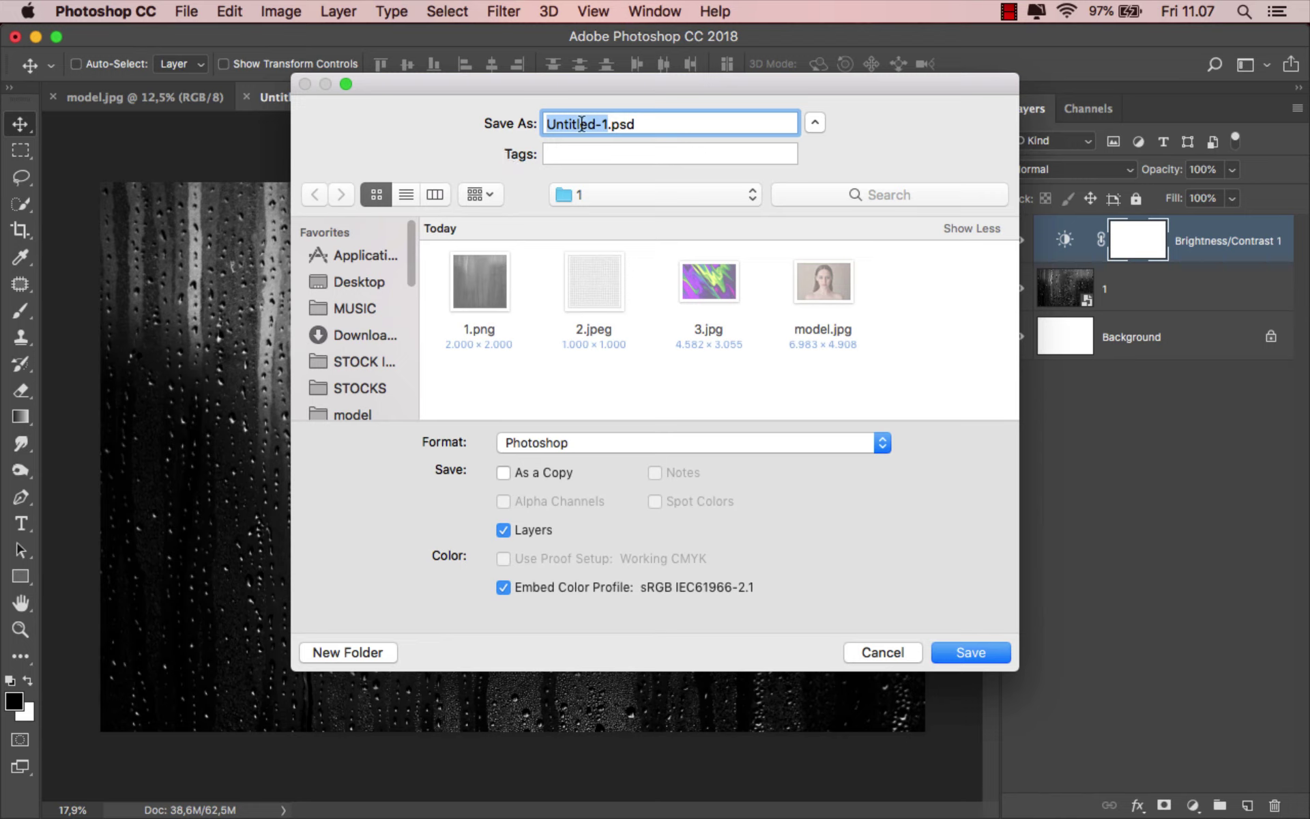
text(displa)
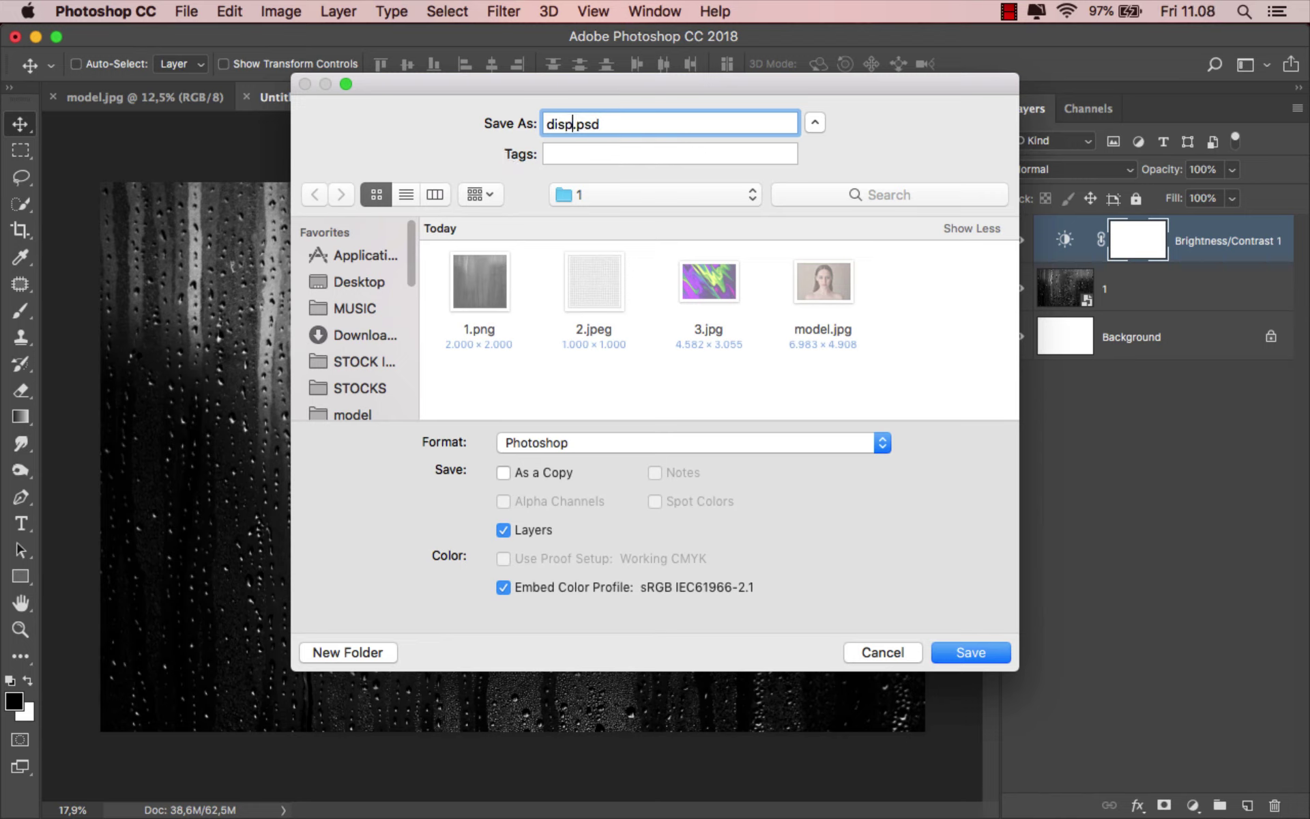
text(ce)
click(586, 445)
click(566, 446)
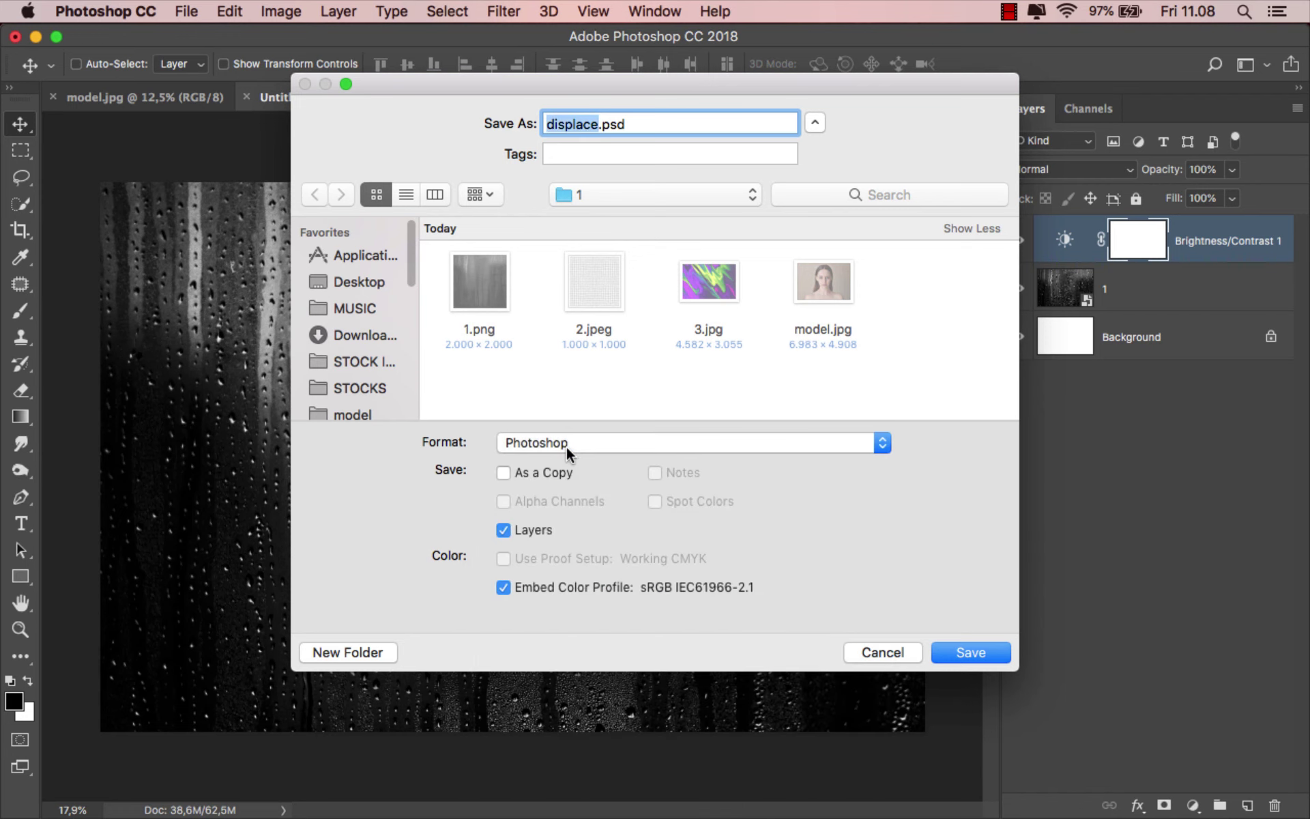
click(972, 651)
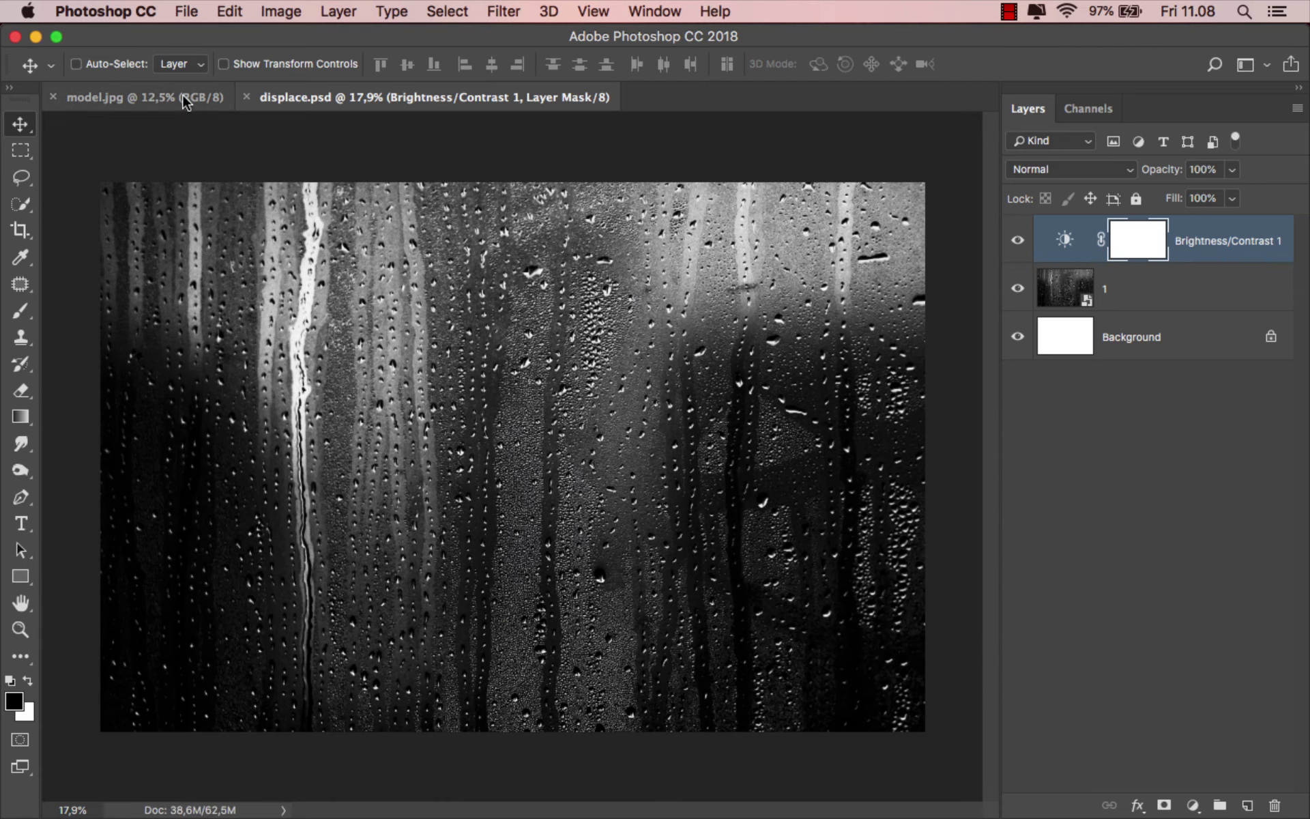
Switch to the model.jpg document and make three duplicate layers of its Background
click(158, 95)
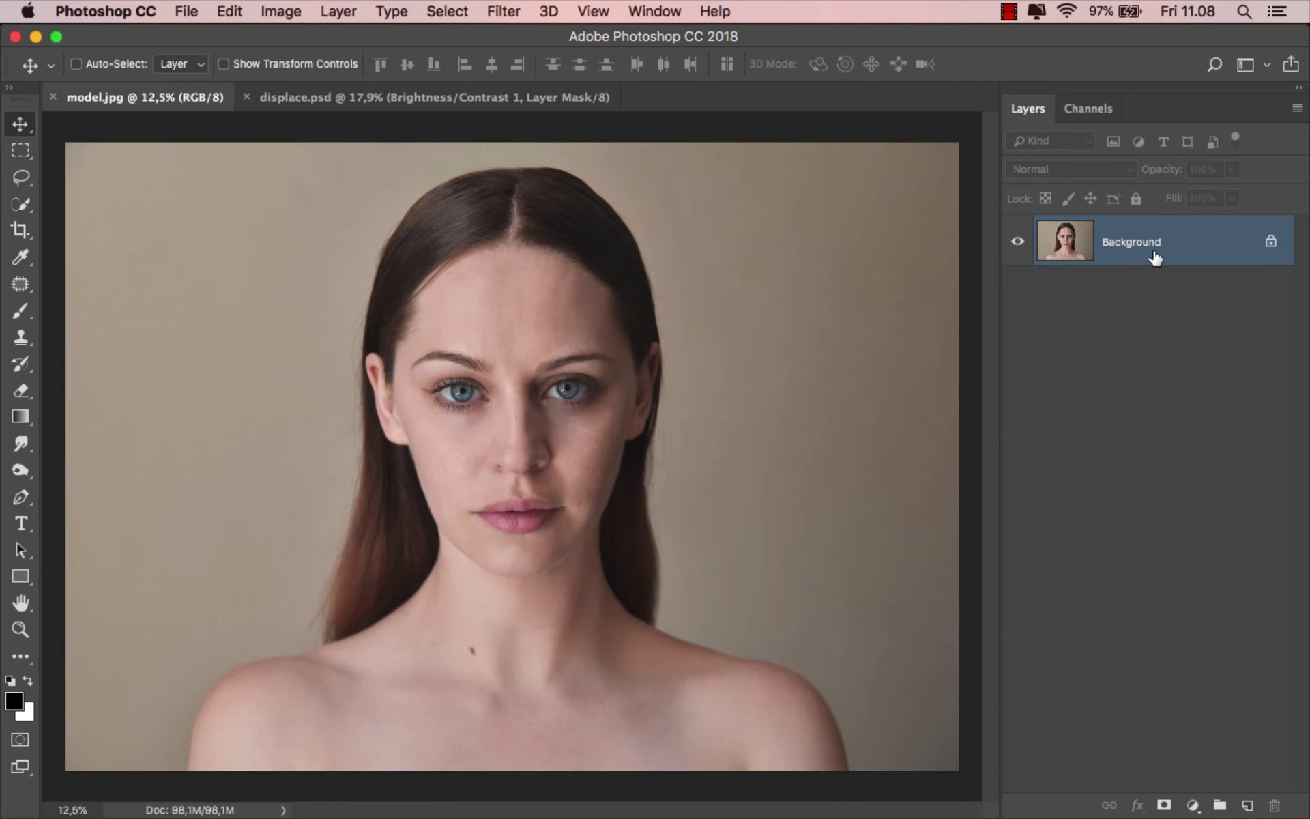
key(super)
key(super+j)
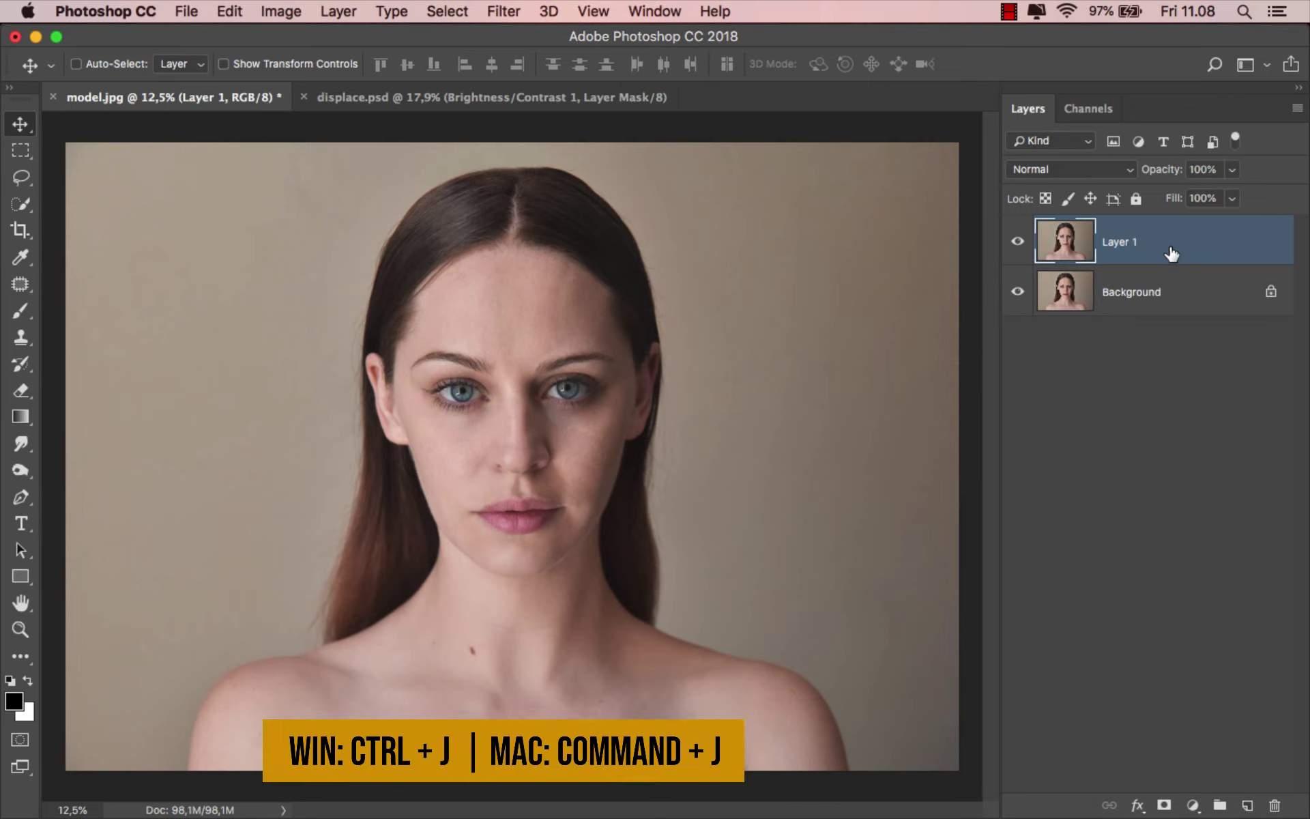
key(super)
key(super+j)
key(super+j)
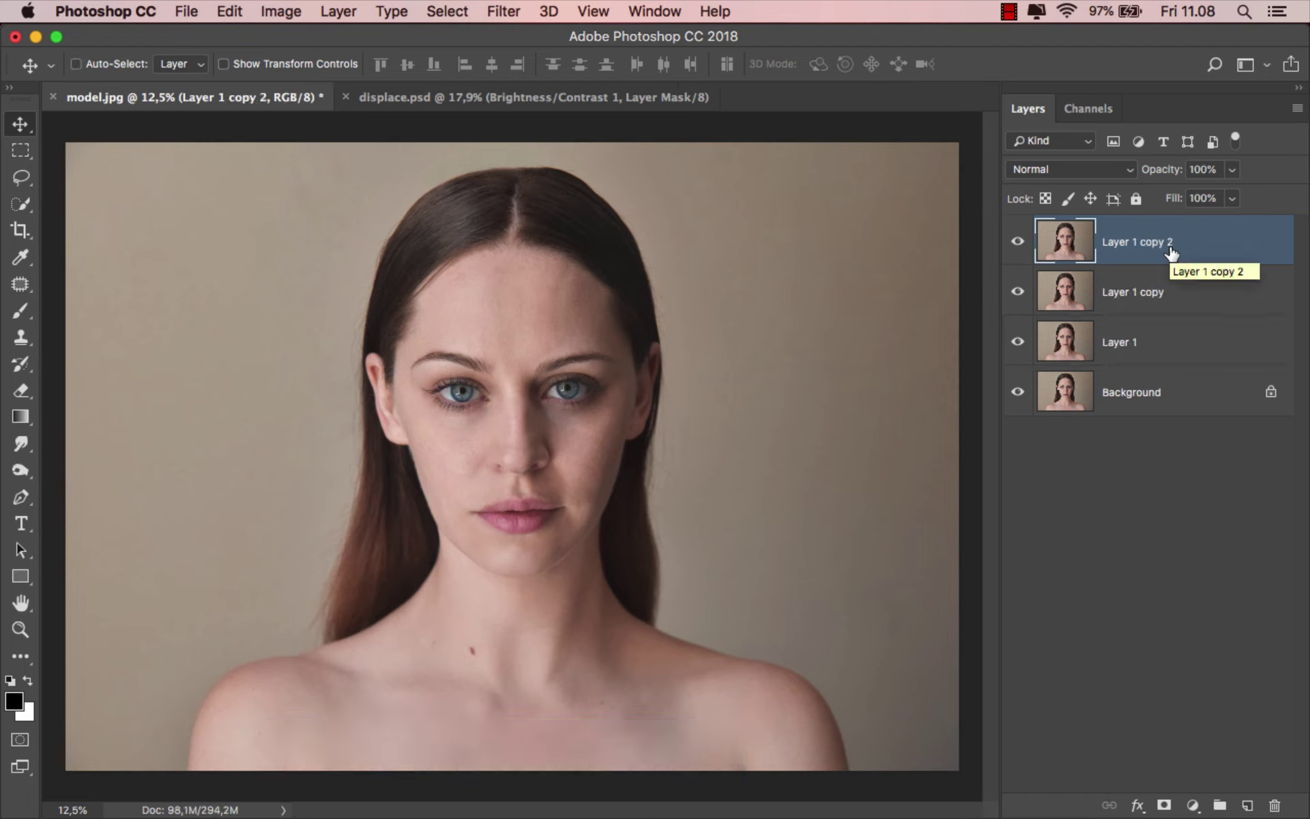
Rename the three duplicate layers 1, 2 and 3, from the lowest to the uppermost
double_click(1123, 341)
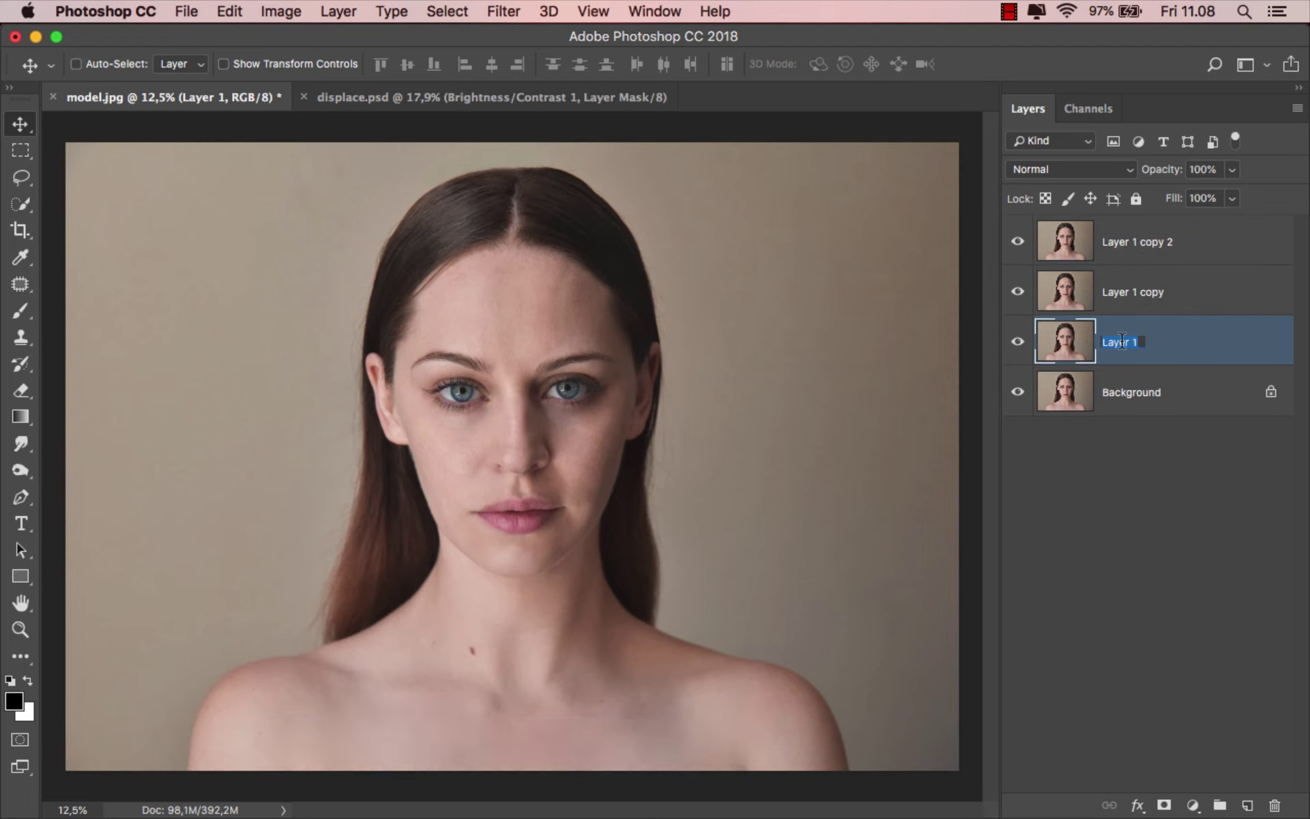
text(1)
key(Return)
double_click(1141, 292)
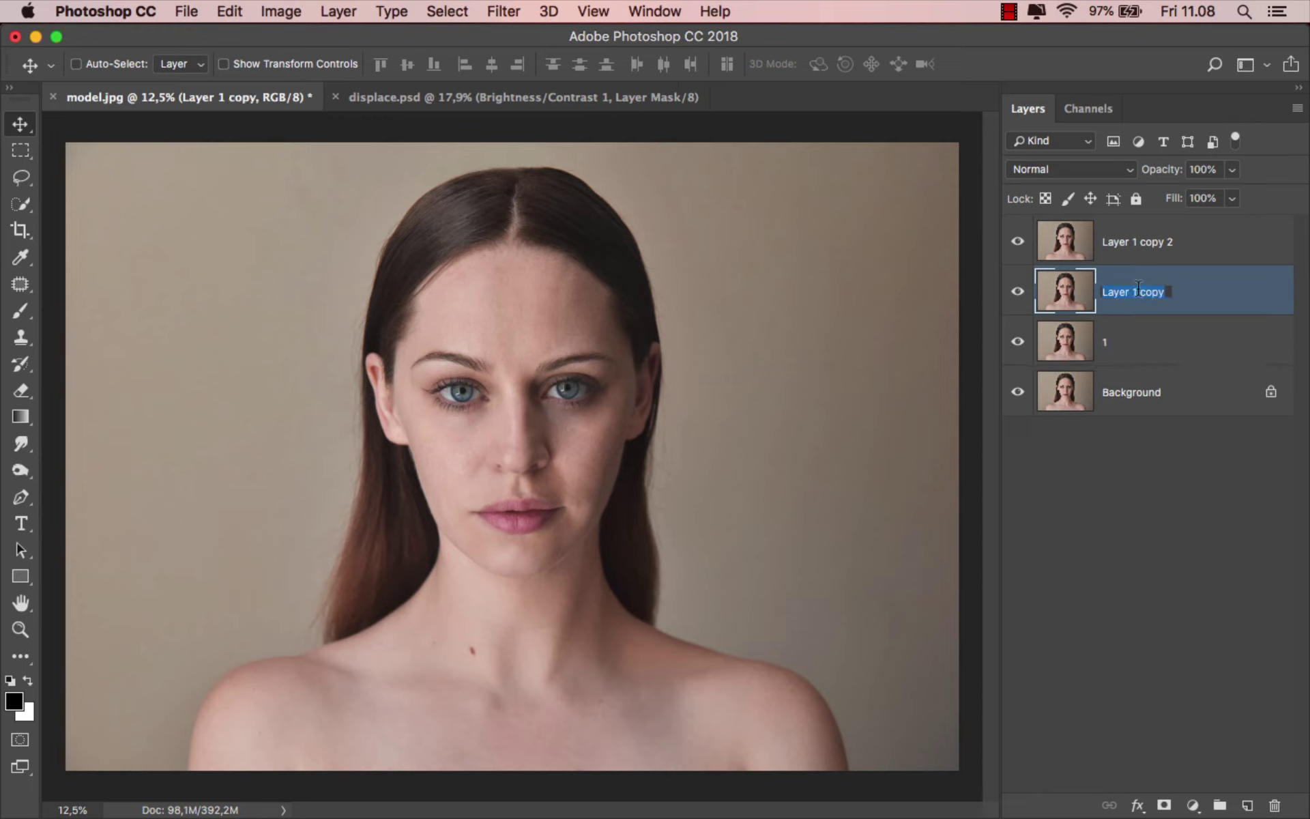
text(2)
key(Return)
double_click(1136, 245)
text(3)
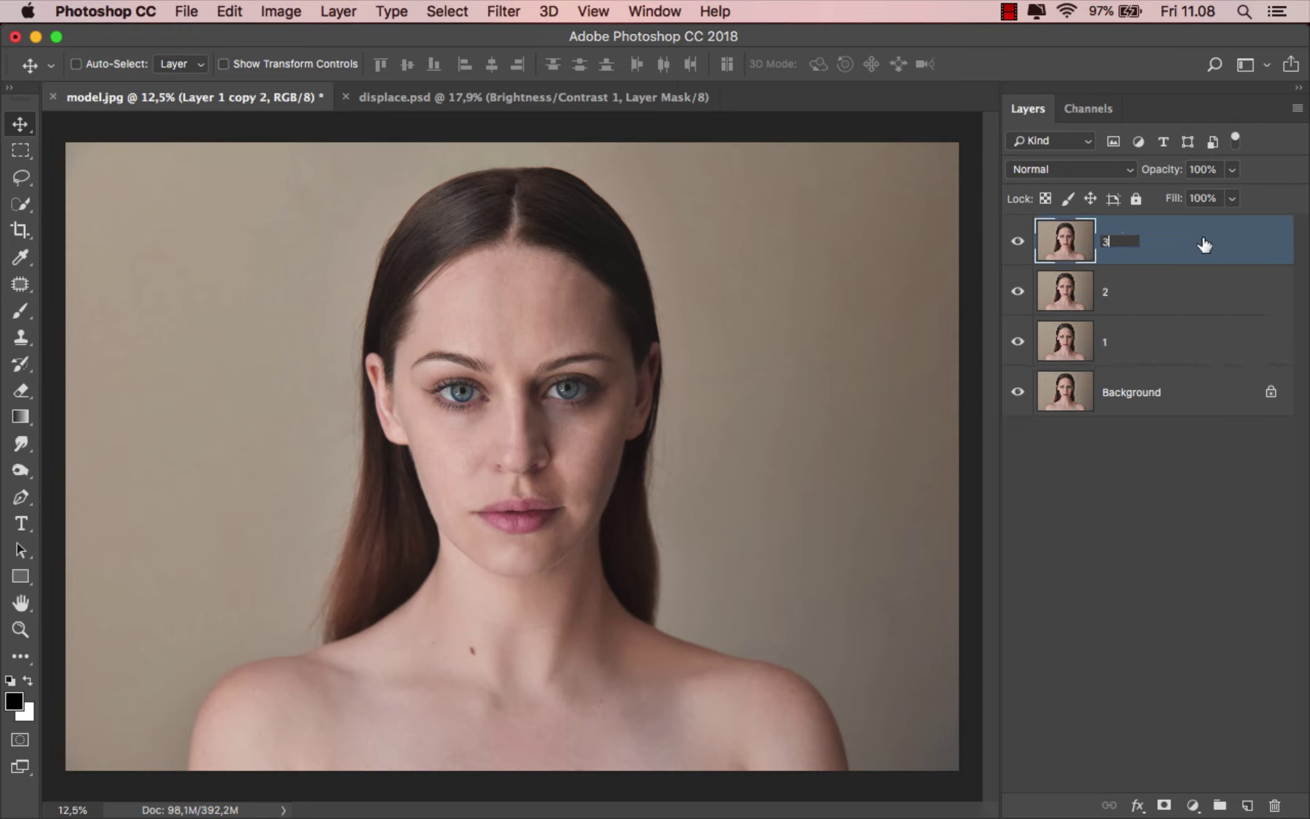
key(Return)
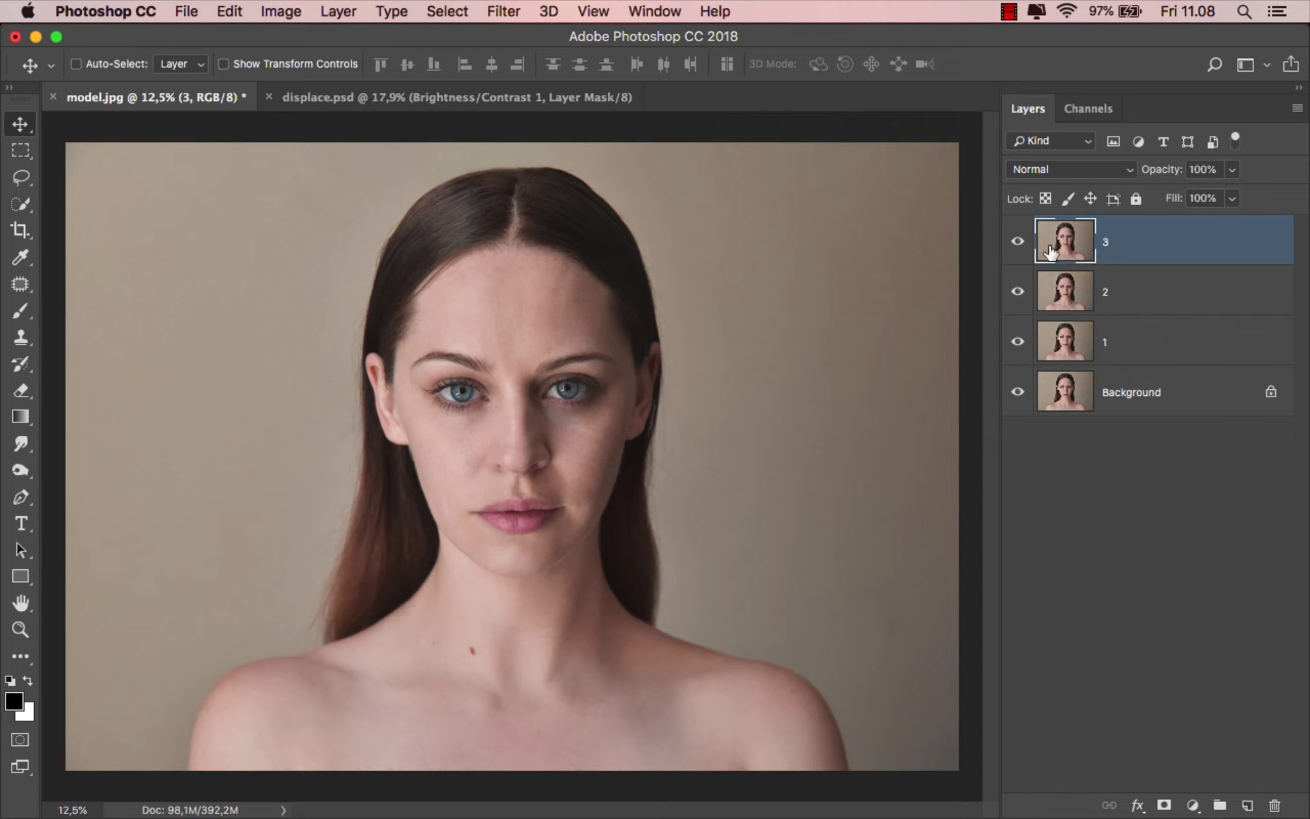
Hide layers 3 and 2, and convert layer 1 to a smart object
click(1017, 241)
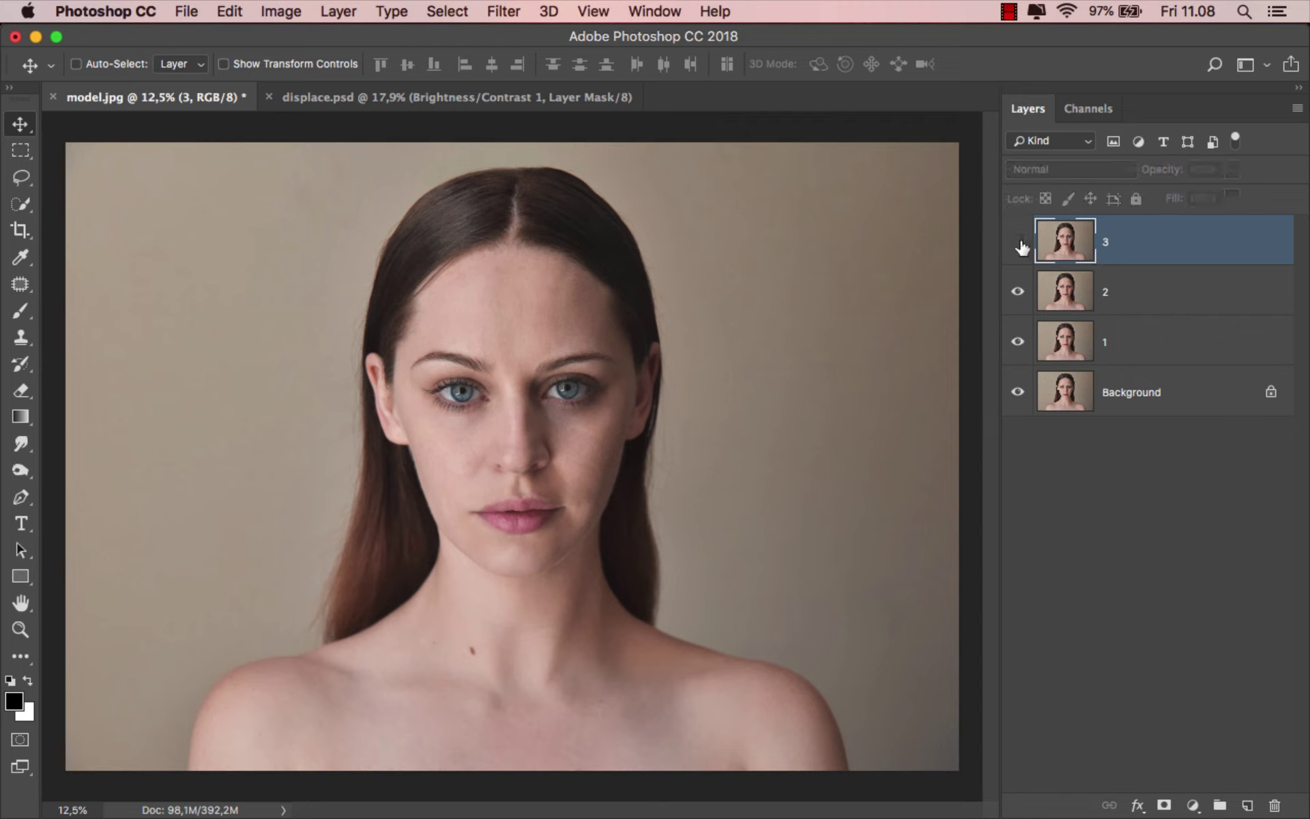
click(1139, 347)
right_click(1135, 339)
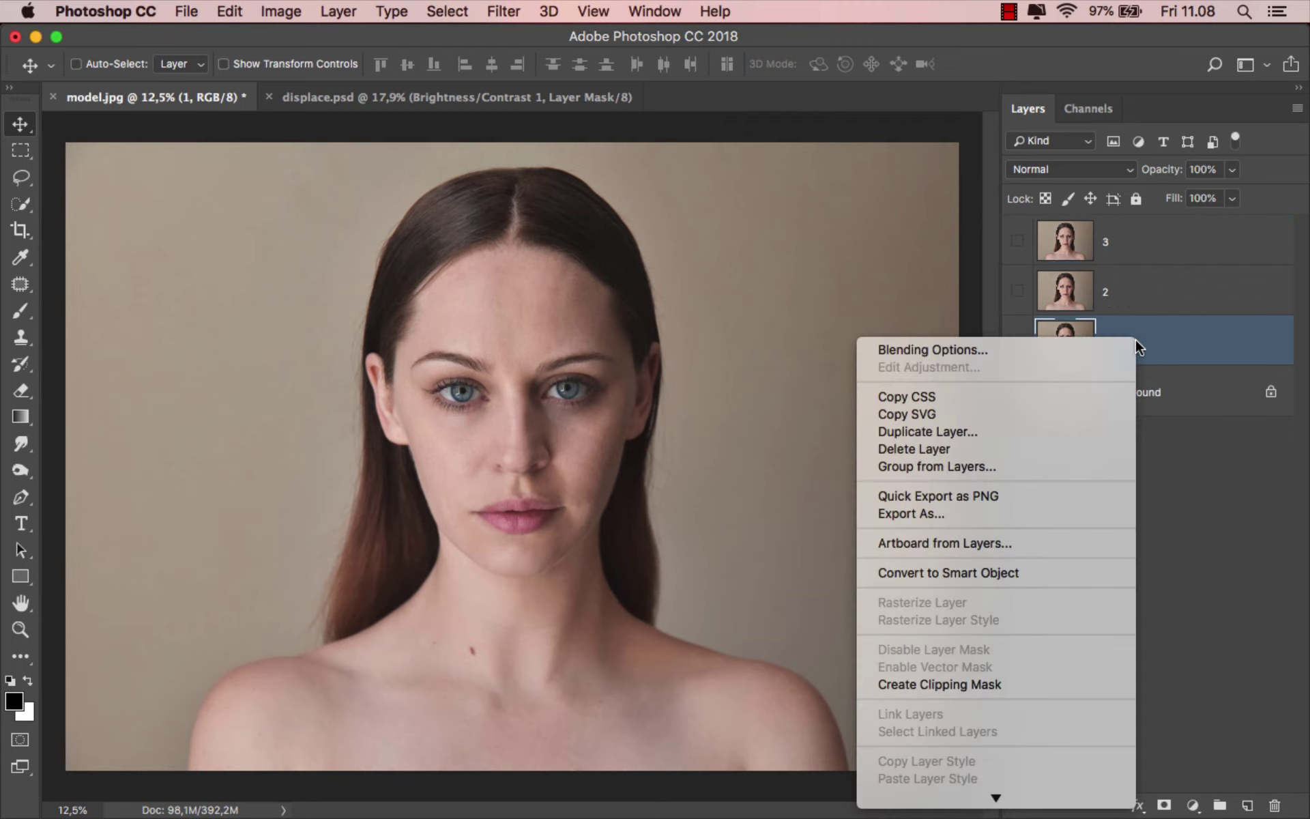
click(1035, 574)
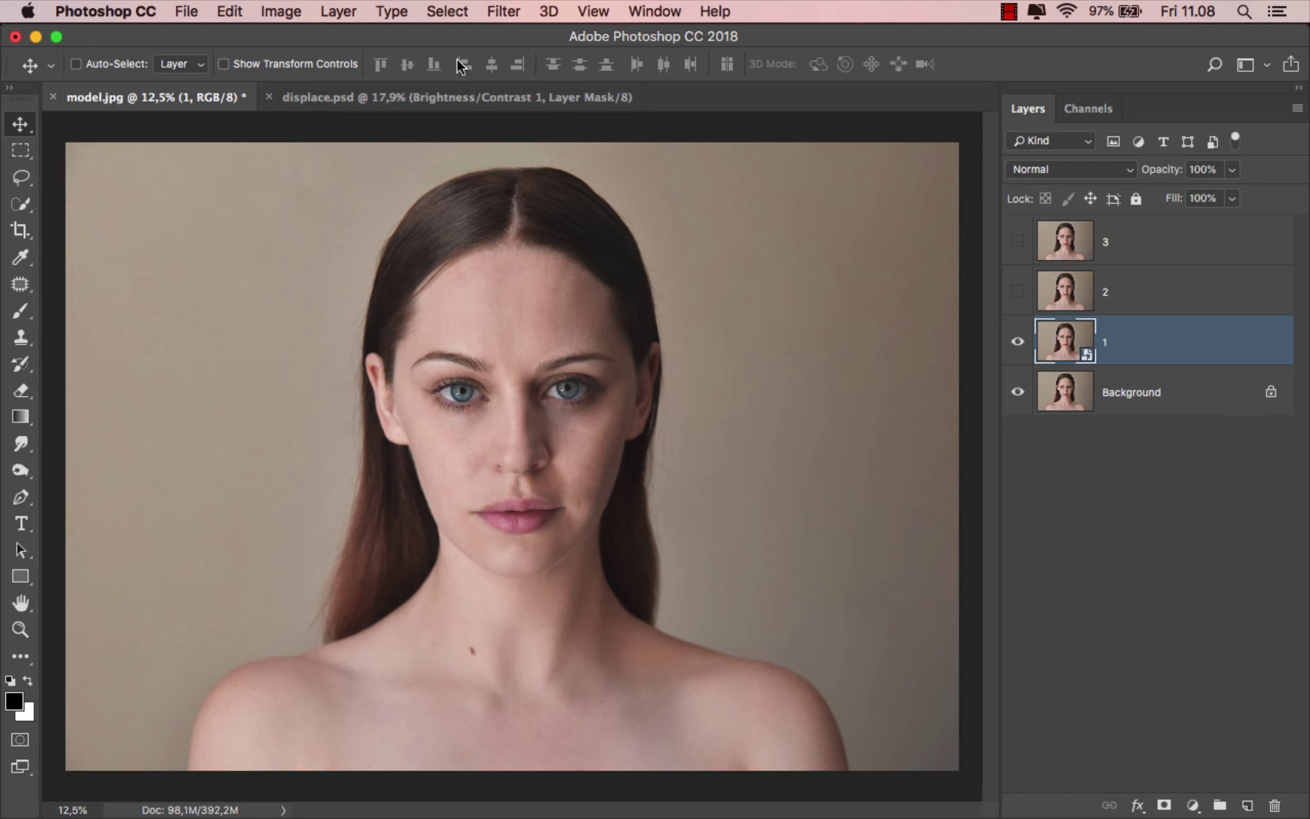
Apply the Displace distortion filter to layer 1 with a horizontal scale of 10, using displace.psd as the displacement map
click(500, 13)
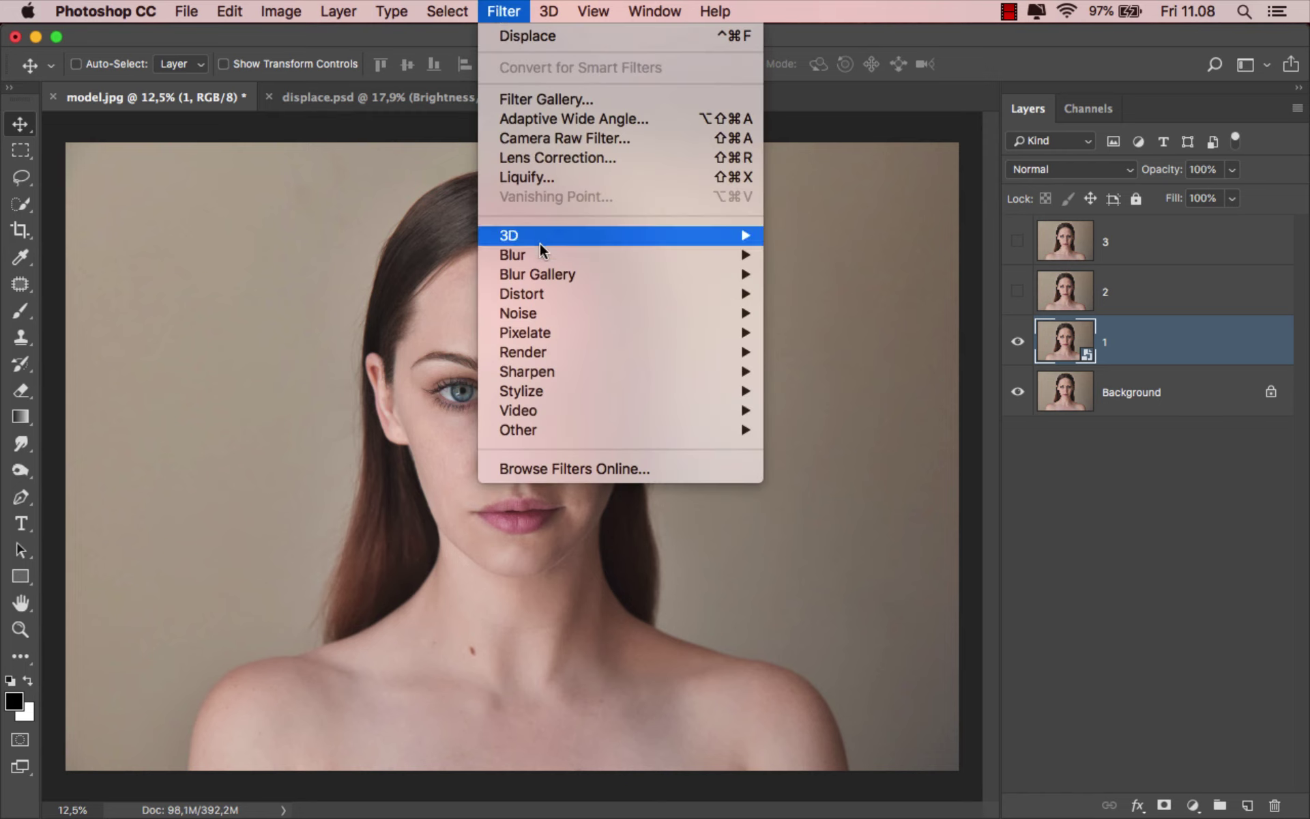
mouse_move(556, 293)
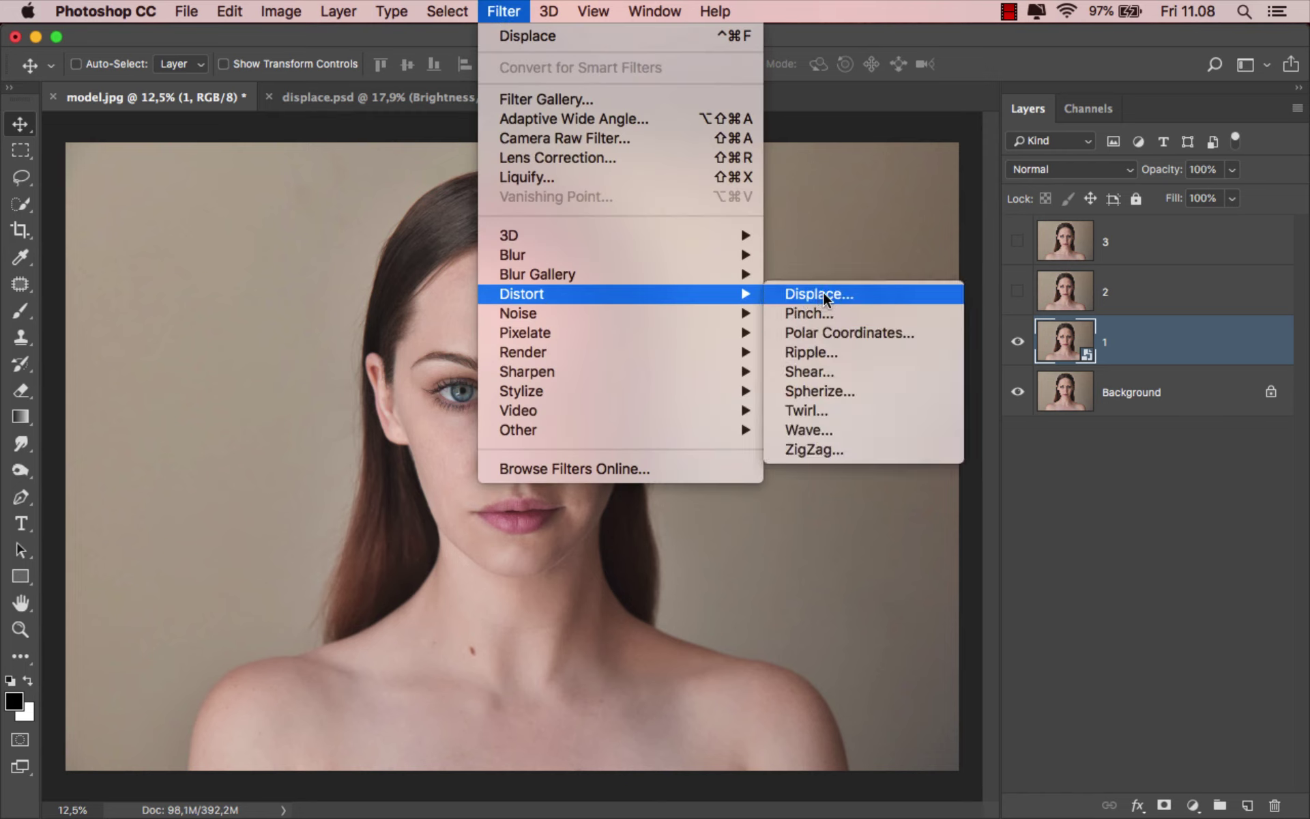
click(852, 292)
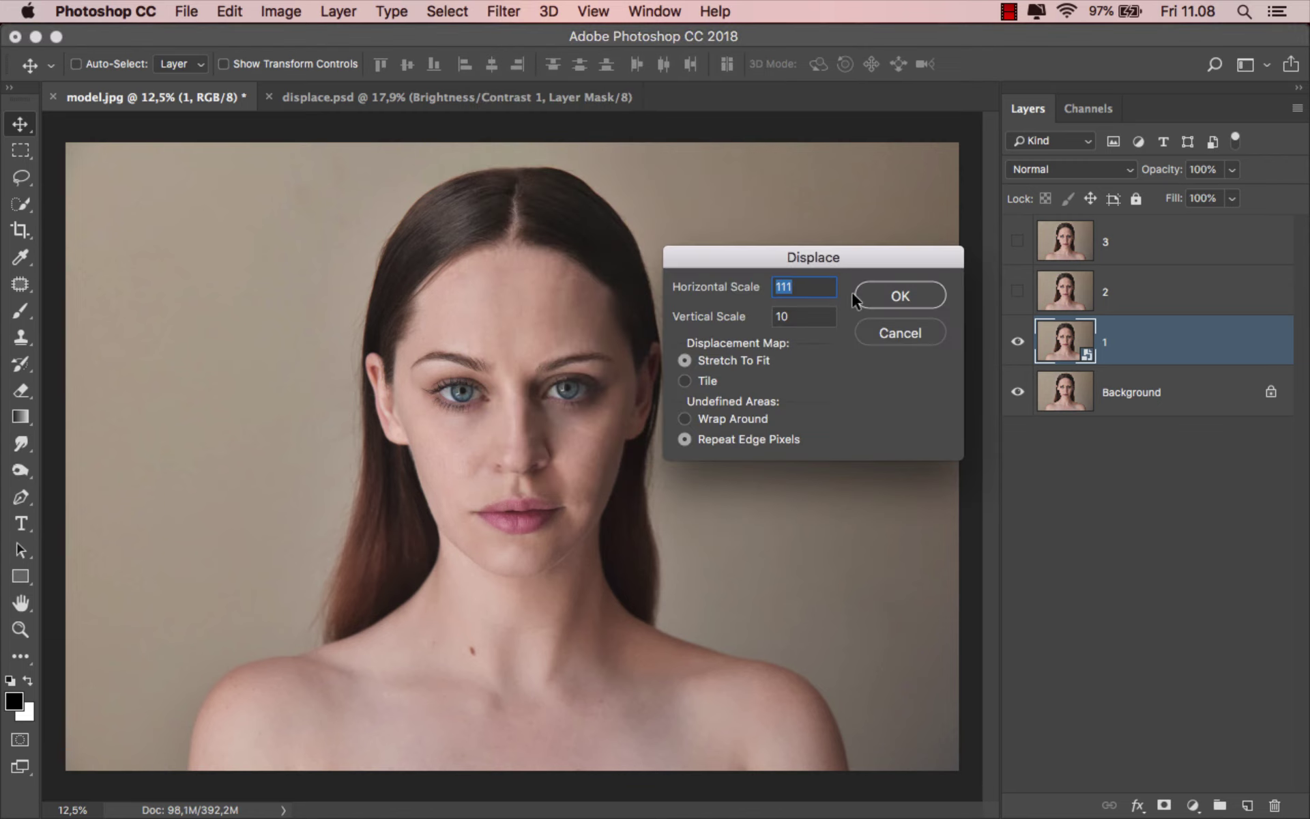
click(817, 287)
text(10)
click(900, 296)
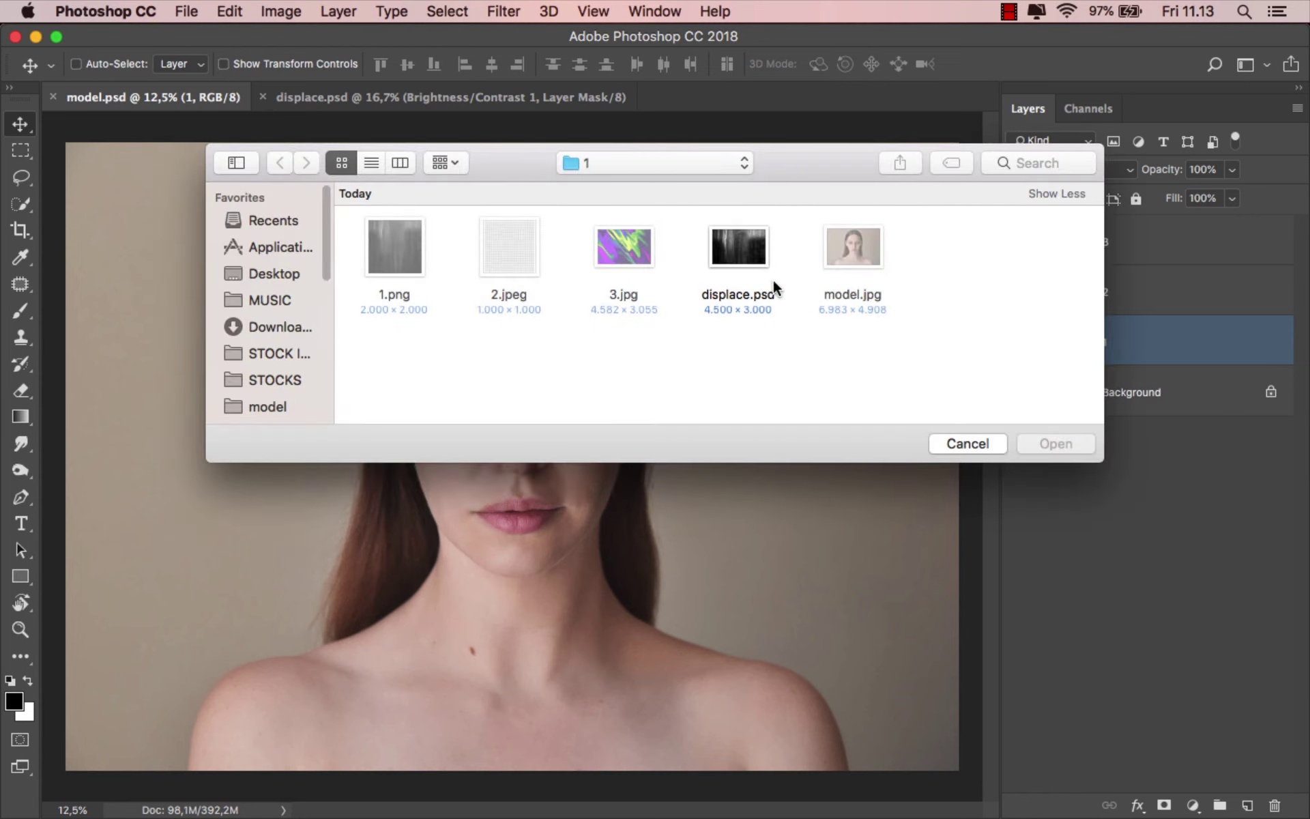
click(743, 257)
click(1024, 442)
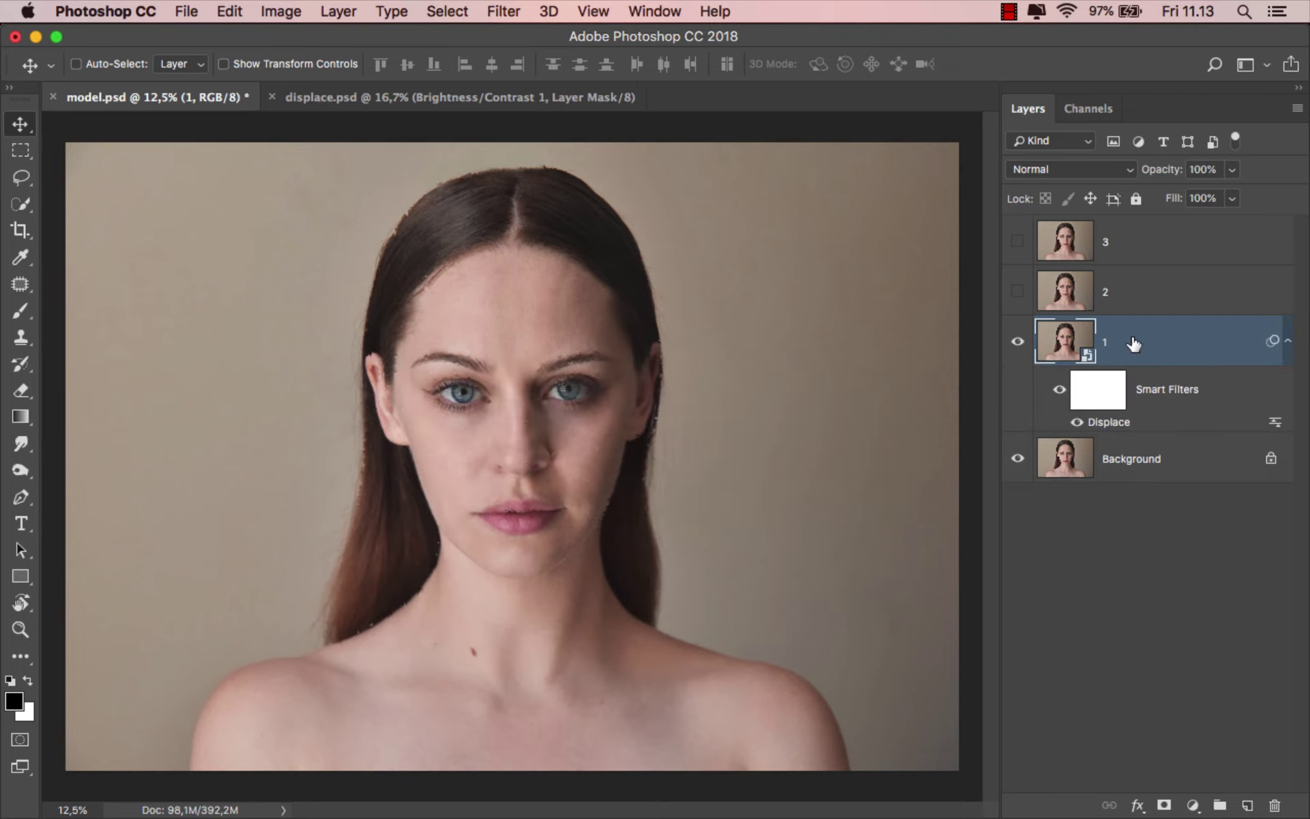
Set layer 1's Displace filter to a horizontal scale of 55, using displace.psd as the displacement map
double_click(1116, 423)
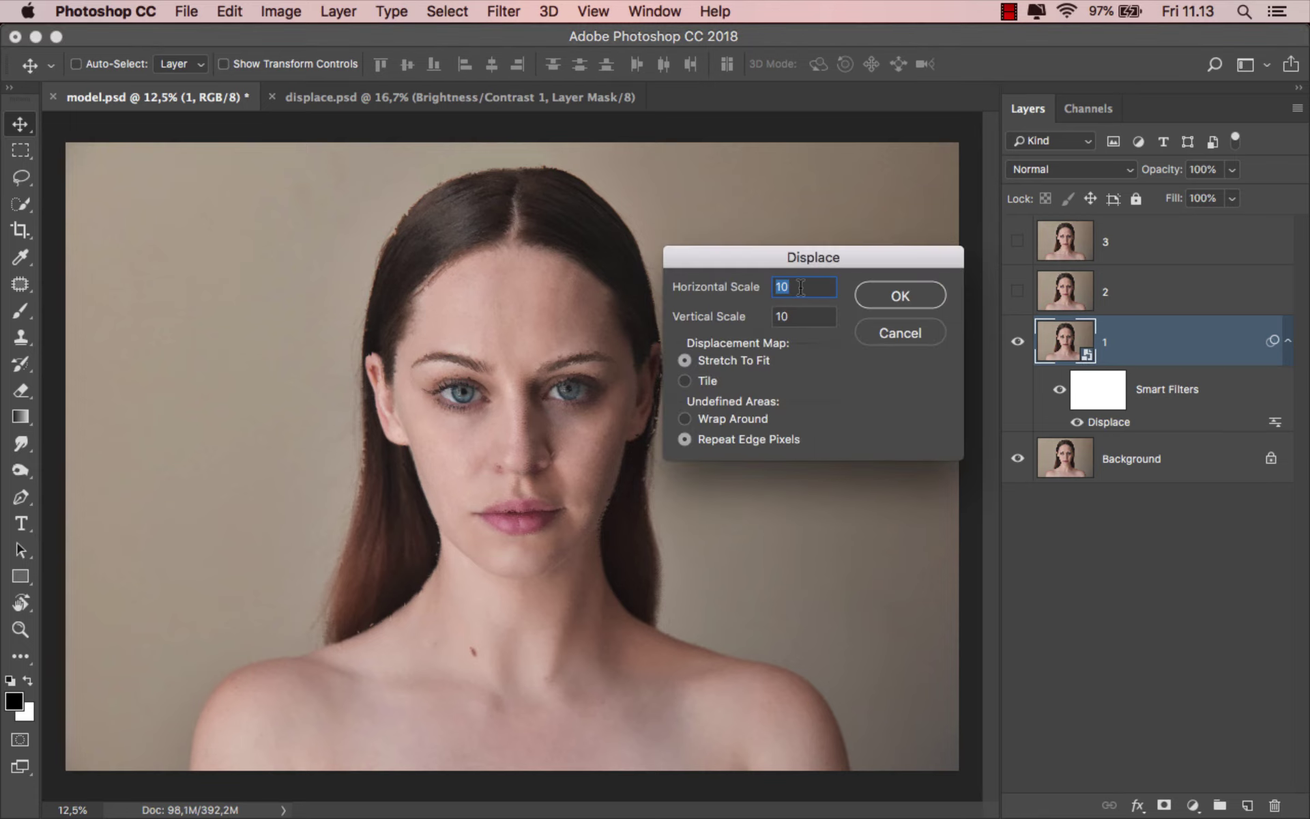
text(55)
click(885, 300)
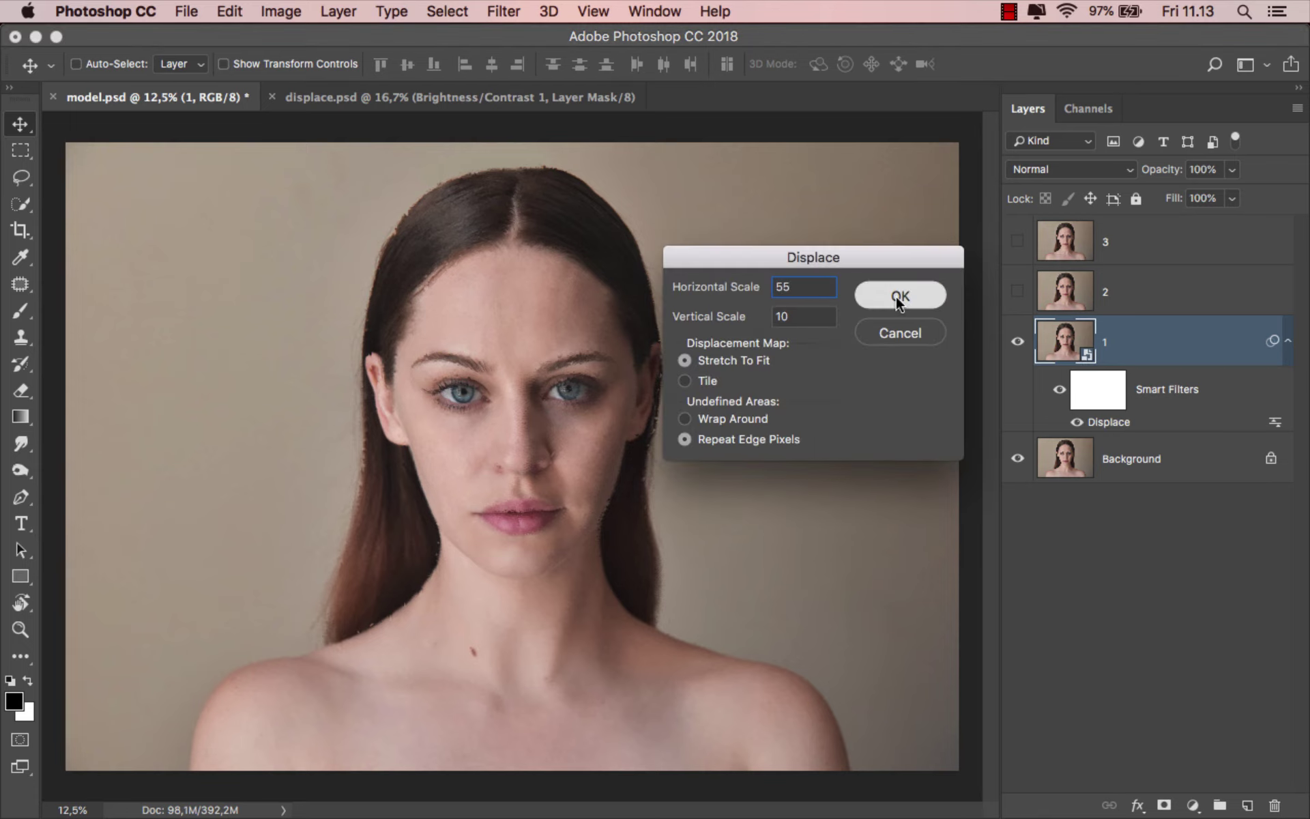
click(753, 254)
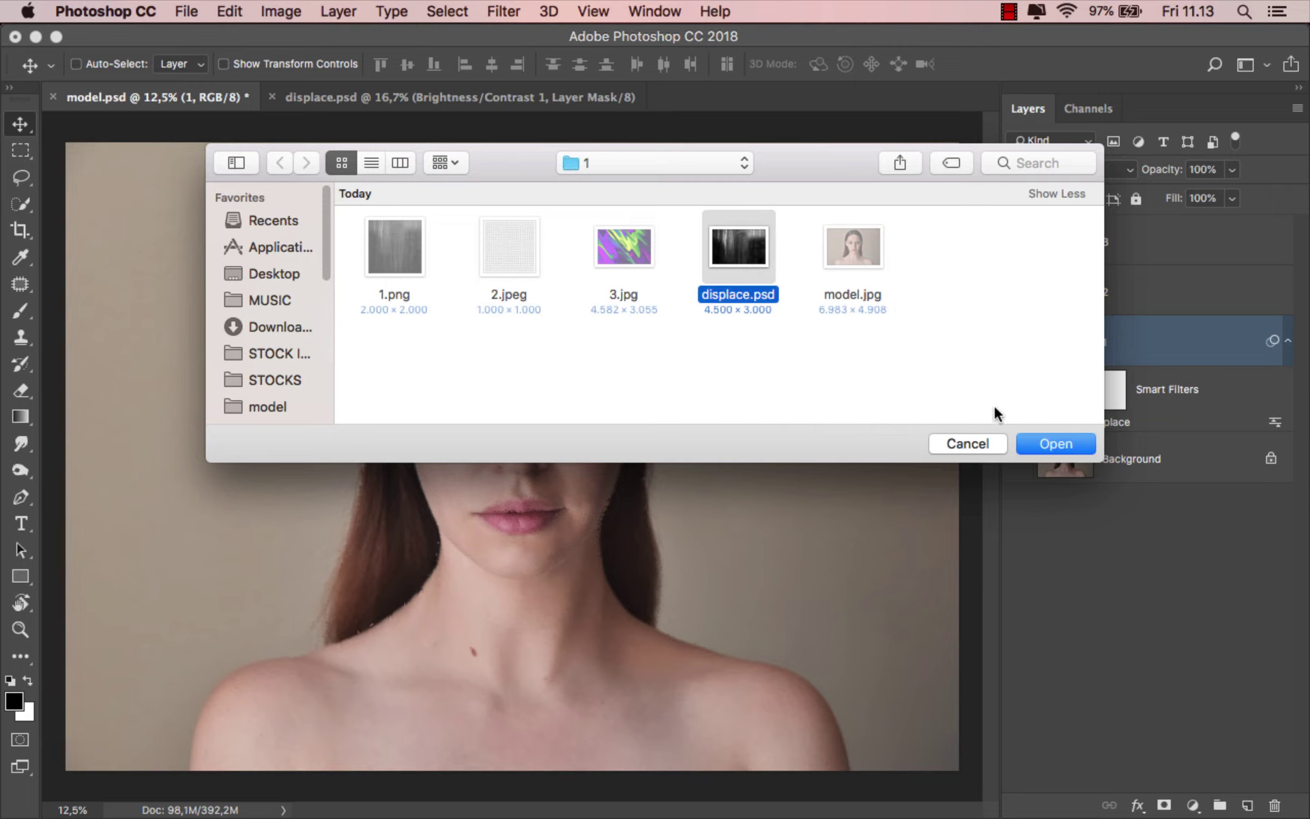
click(1031, 440)
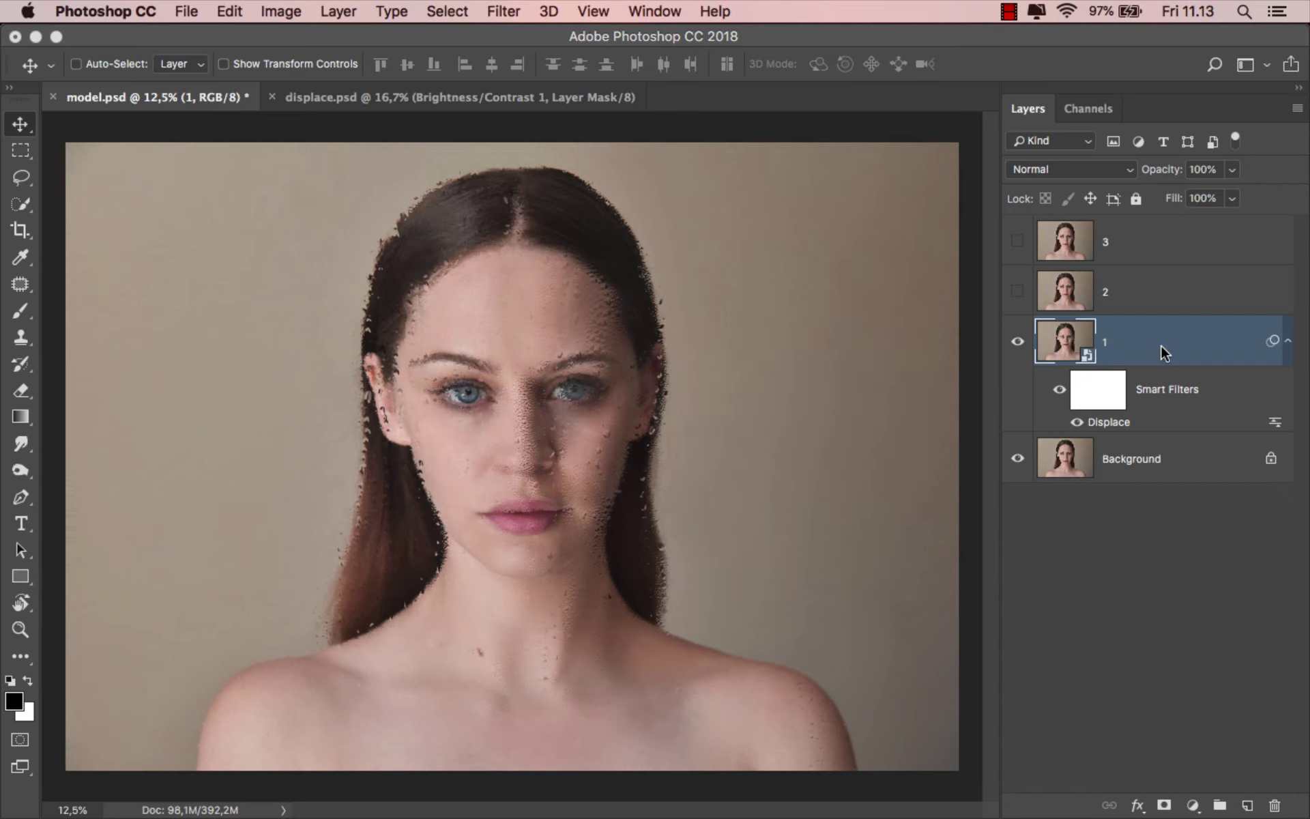
Raise layer 1's Displace filter to a horizontal scale of 111, again with displace.psd as the map
double_click(1119, 422)
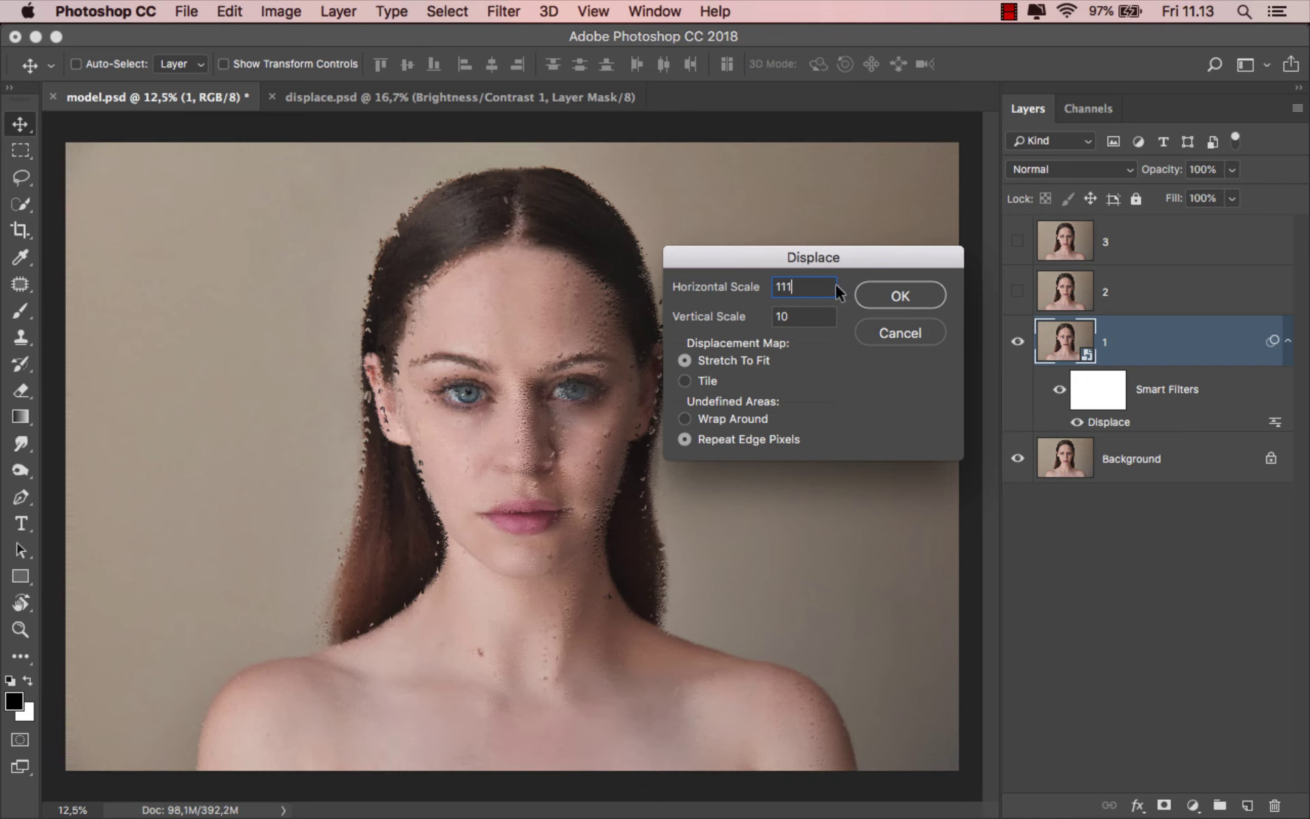
click(886, 289)
click(734, 255)
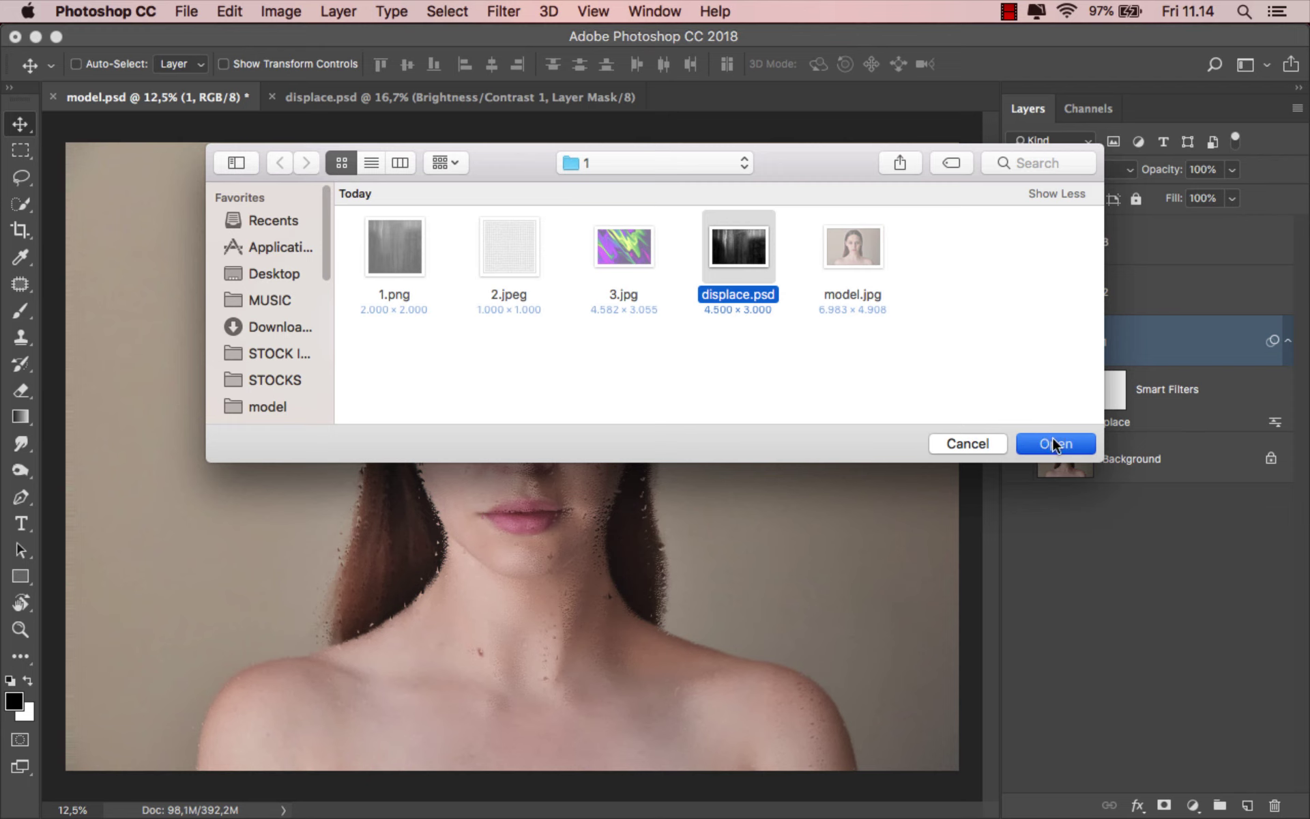
click(1053, 440)
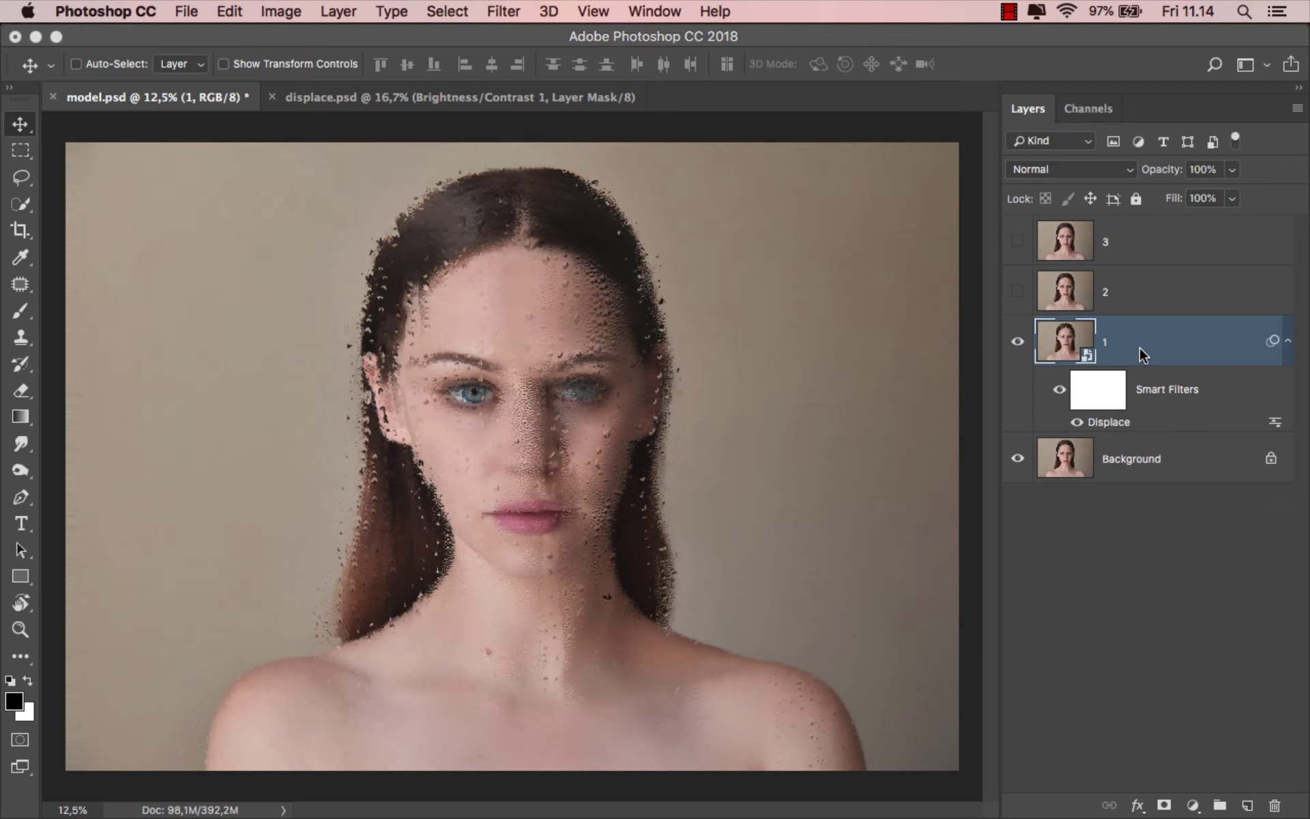
In displace.psd, place 2.jpeg from Finder above the Brightness/Contrast 1 layer and enlarge it to cover the whole canvas
click(486, 100)
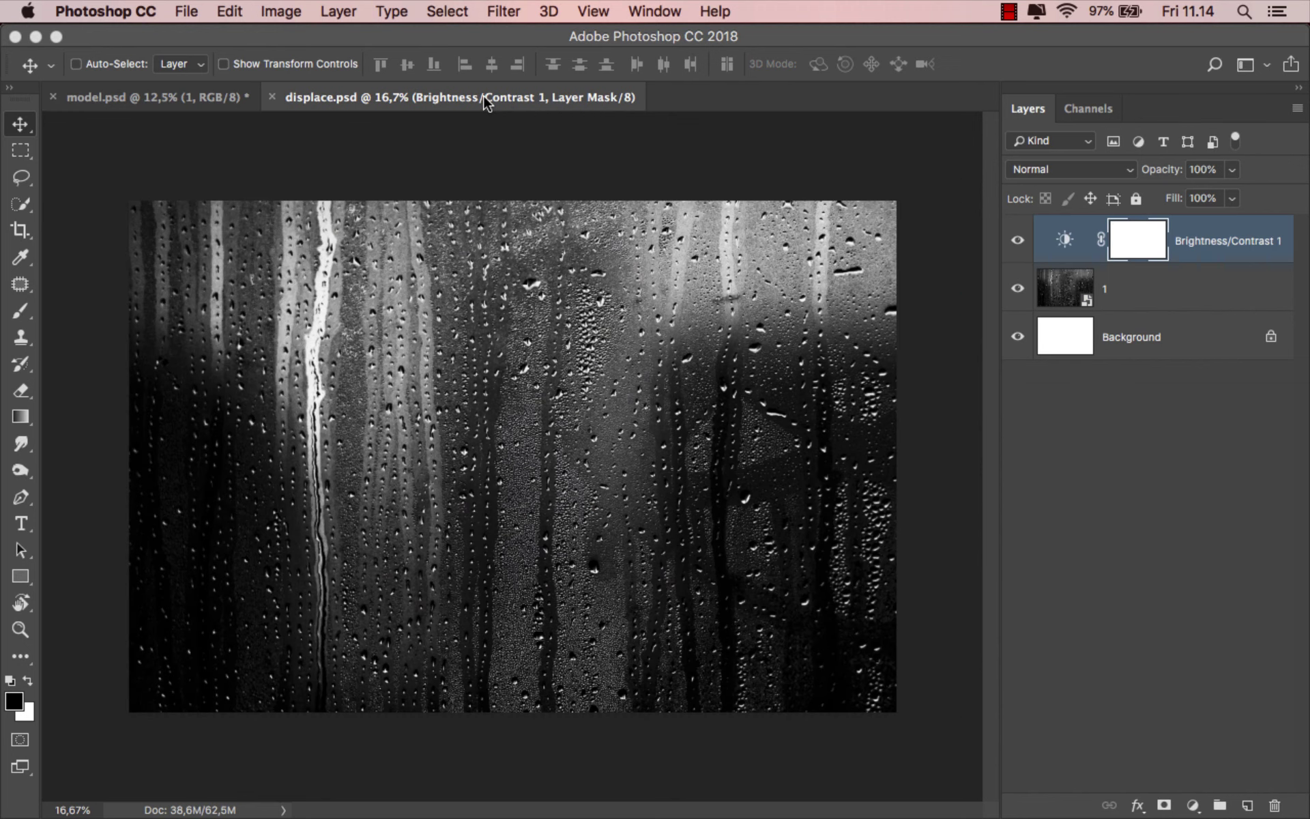
click(1189, 243)
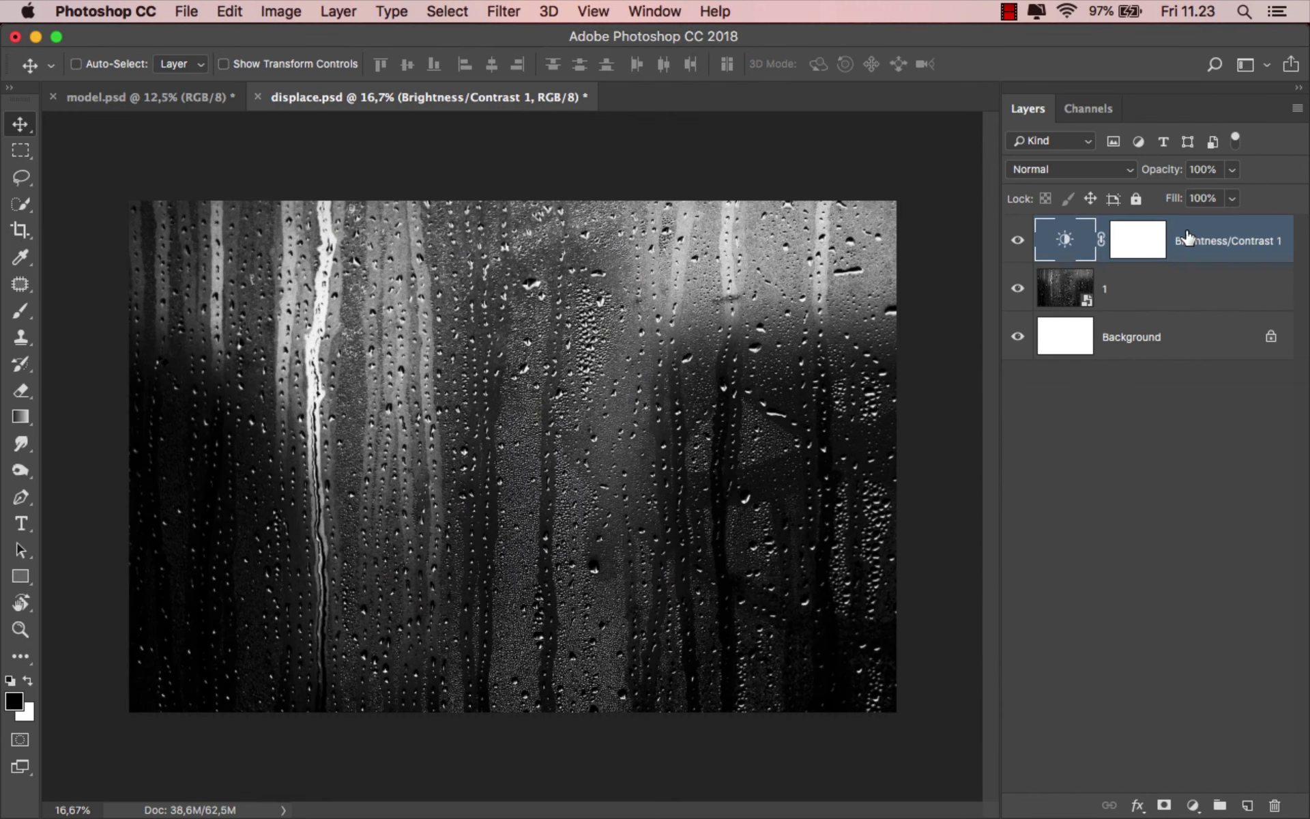
mouse_move(569, 778)
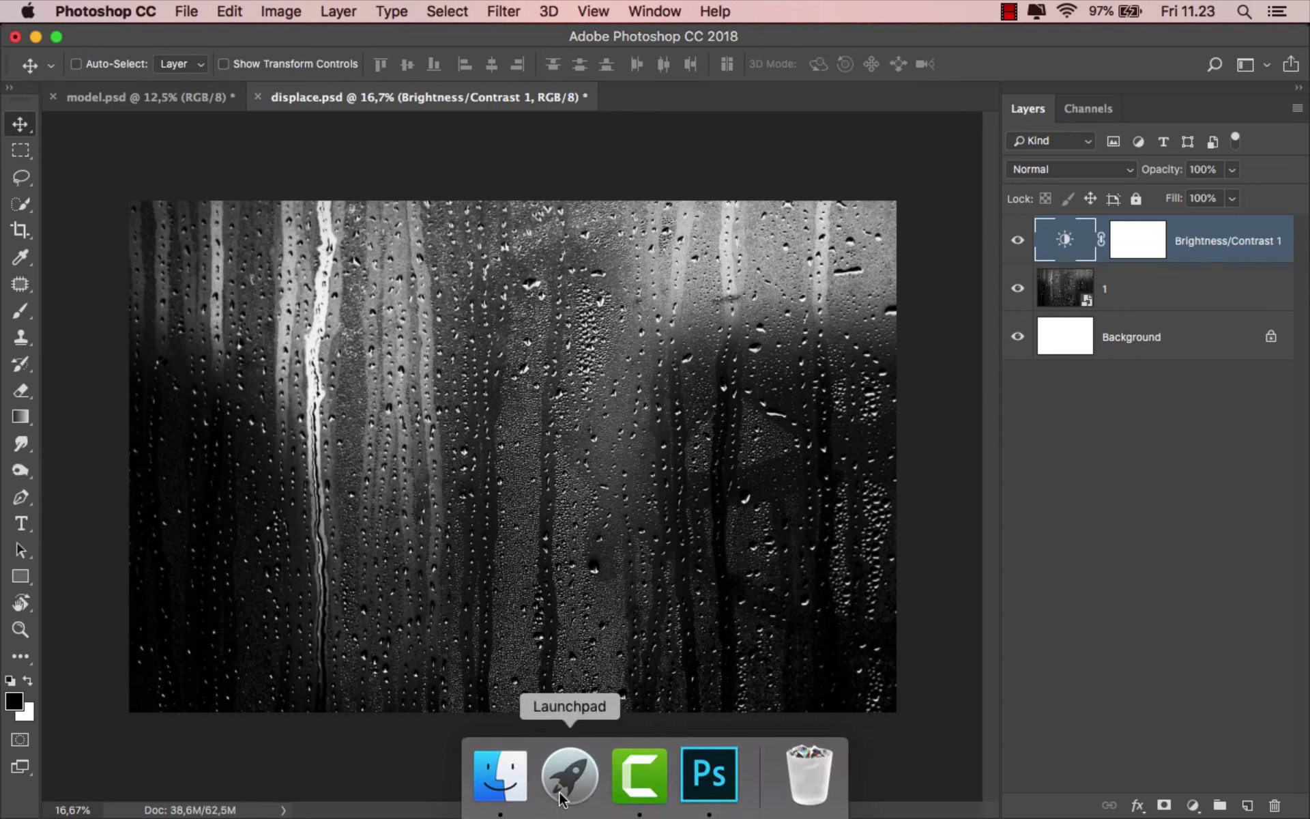
click(517, 780)
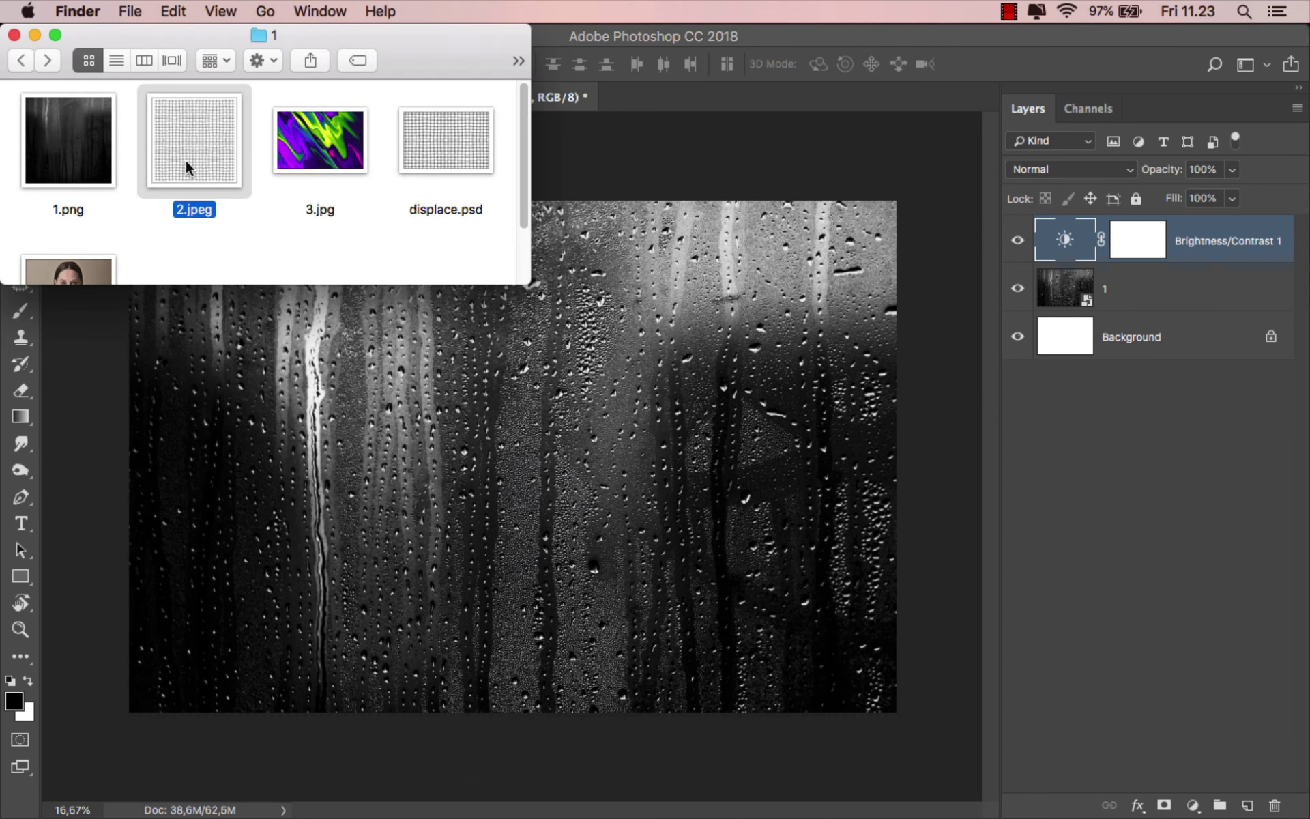
drag(190, 170, 421, 517)
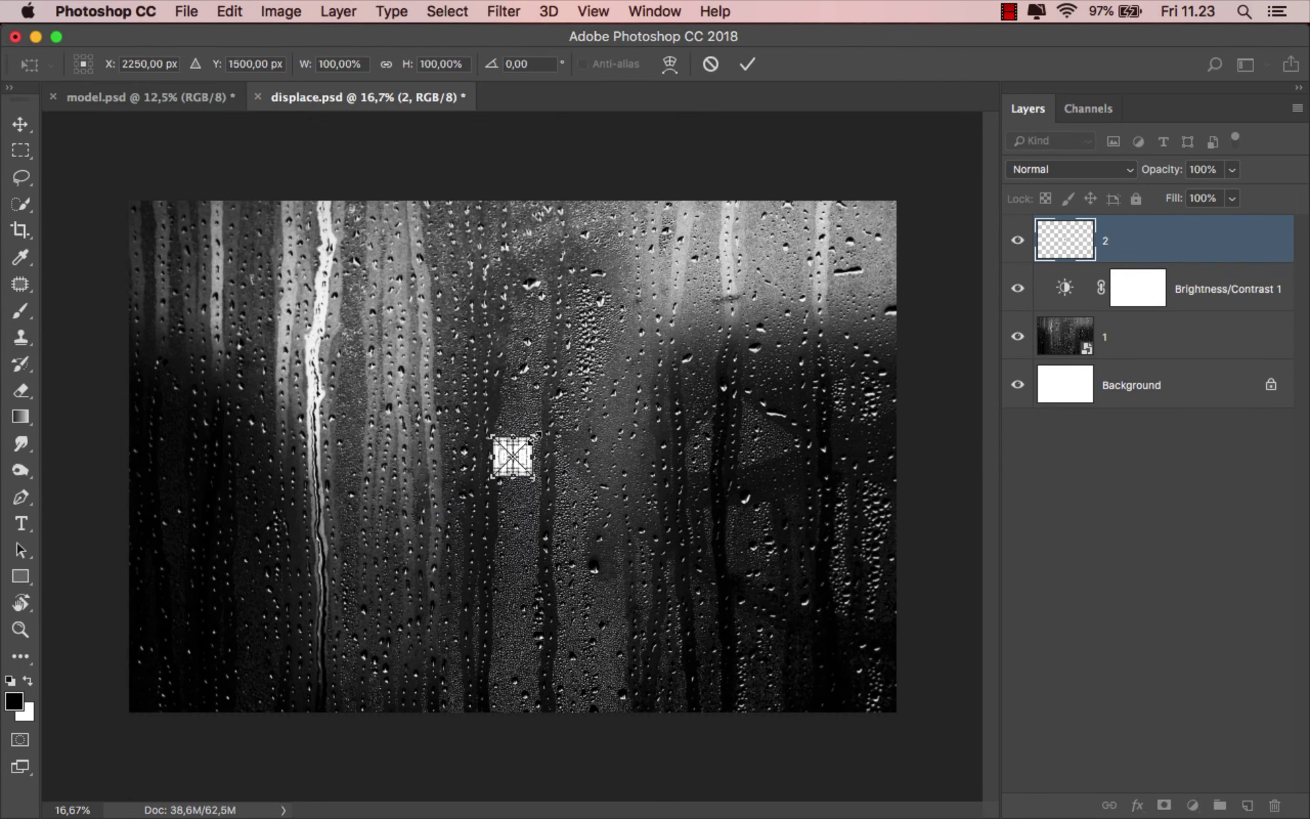
drag(533, 436, 1020, 148)
click(749, 64)
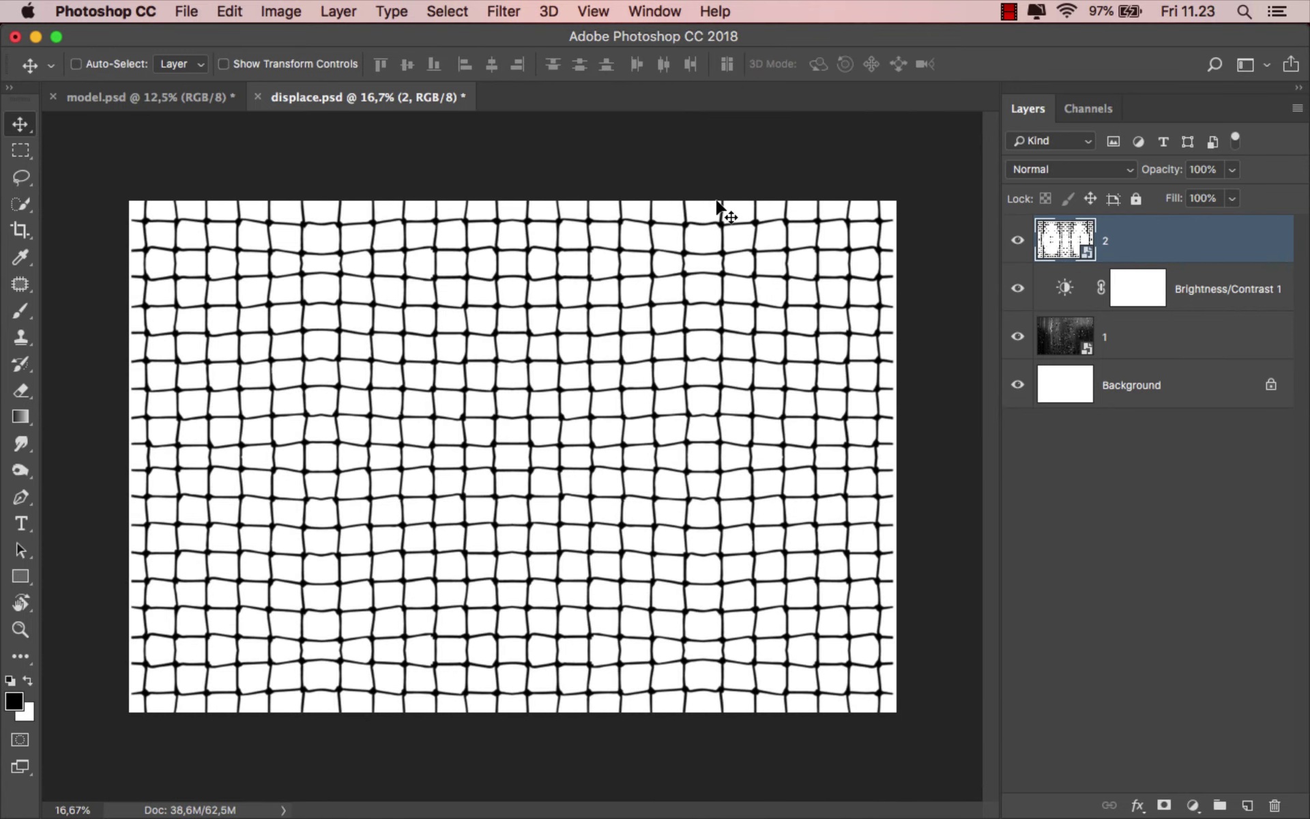
Move grid layer 2 beneath the Brightness/Contrast 1 adjustment and save displace.psd
drag(1111, 247, 1121, 311)
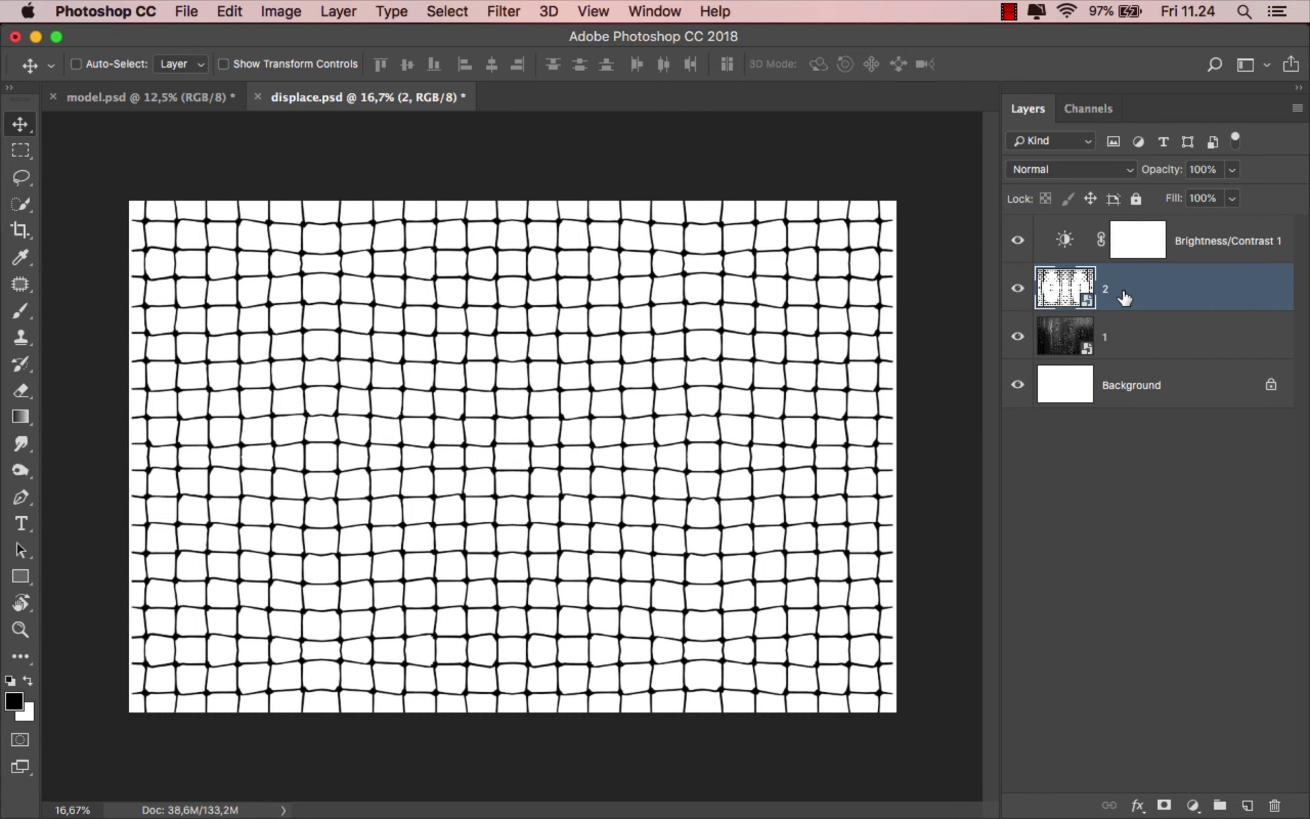
click(186, 11)
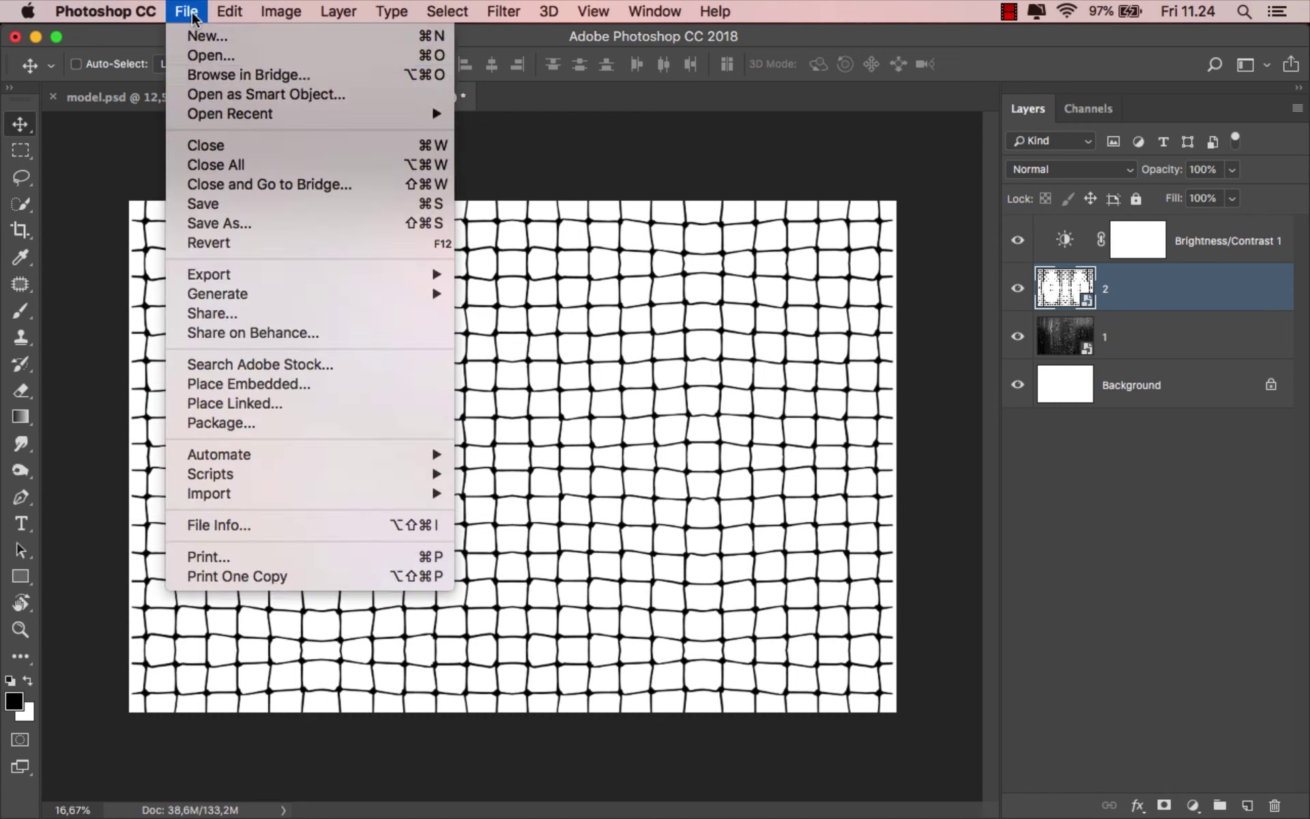
click(230, 202)
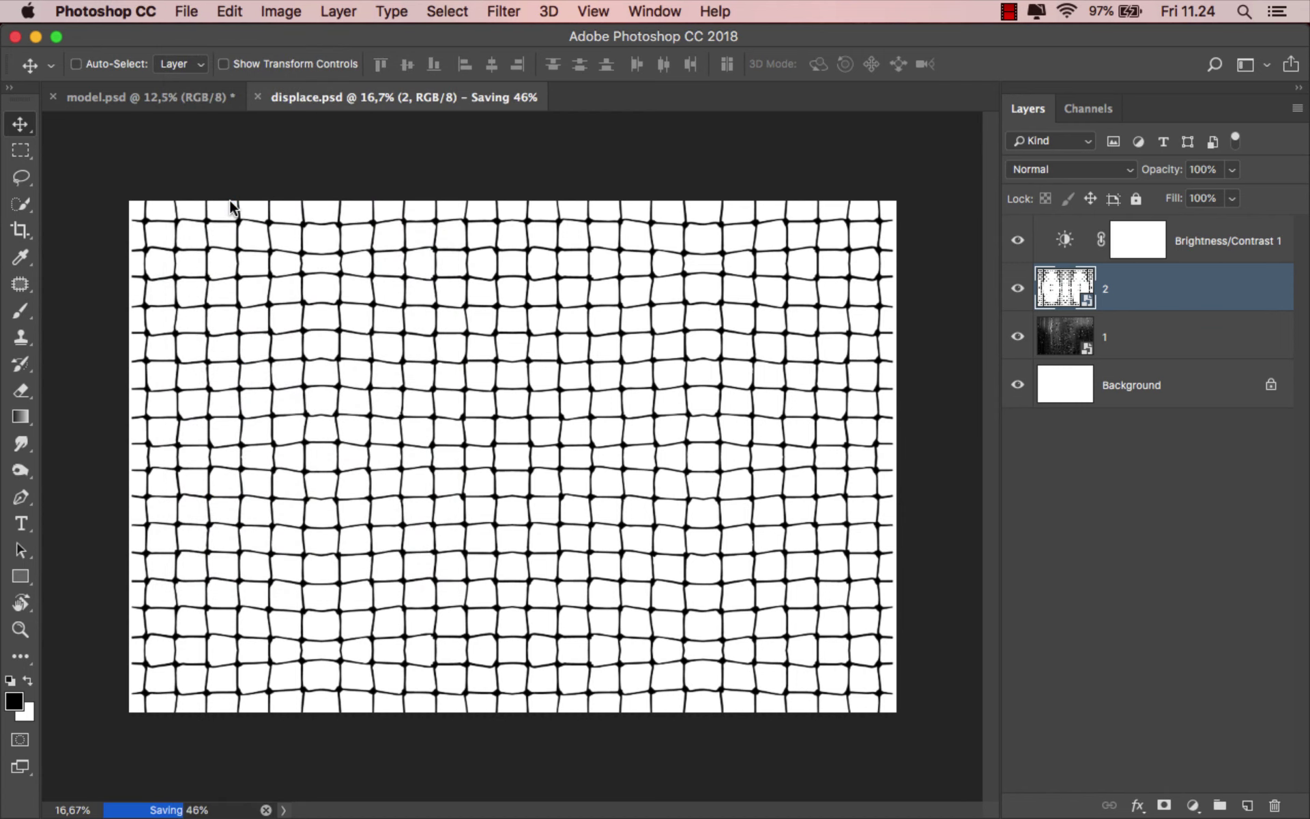
Switch to model.psd, show layer 2 and convert it to a smart object
click(169, 95)
click(1160, 304)
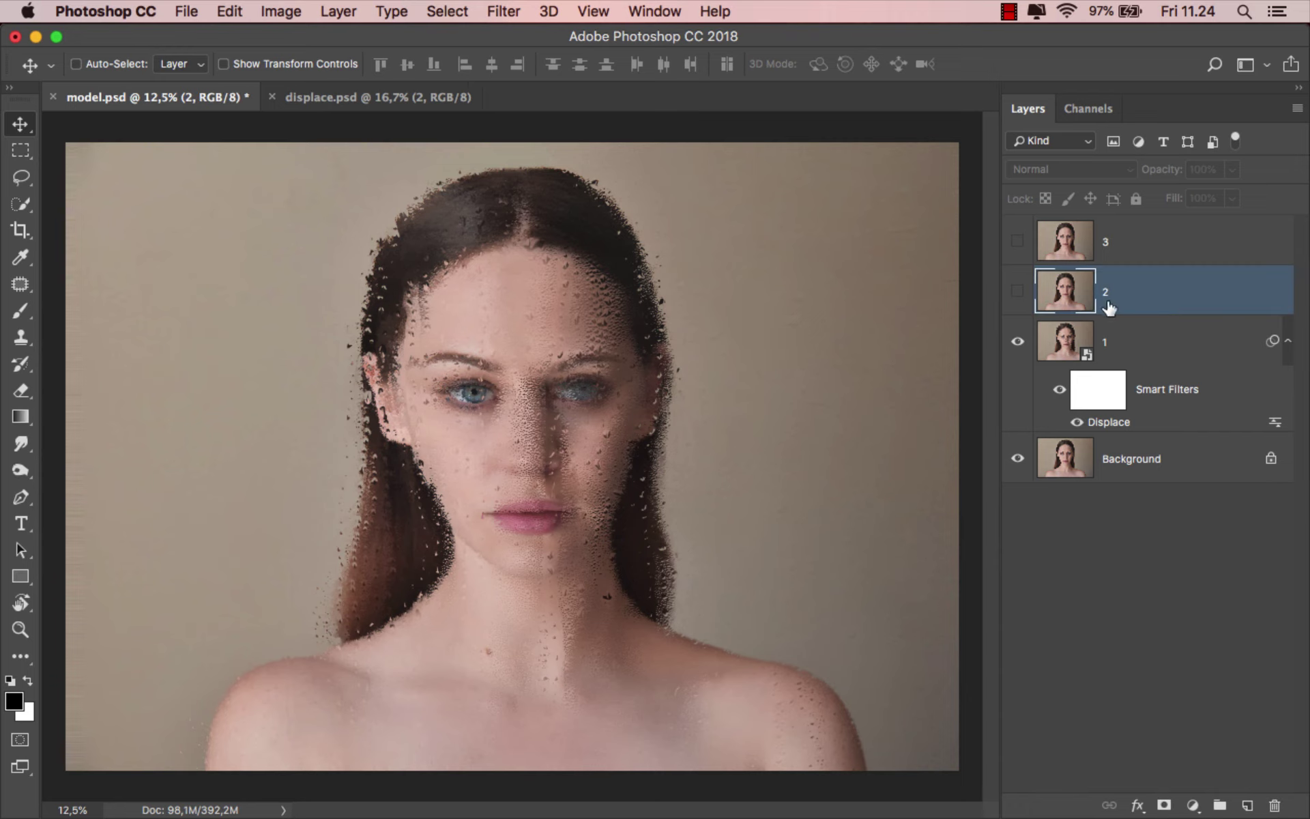
click(1018, 292)
right_click(1139, 299)
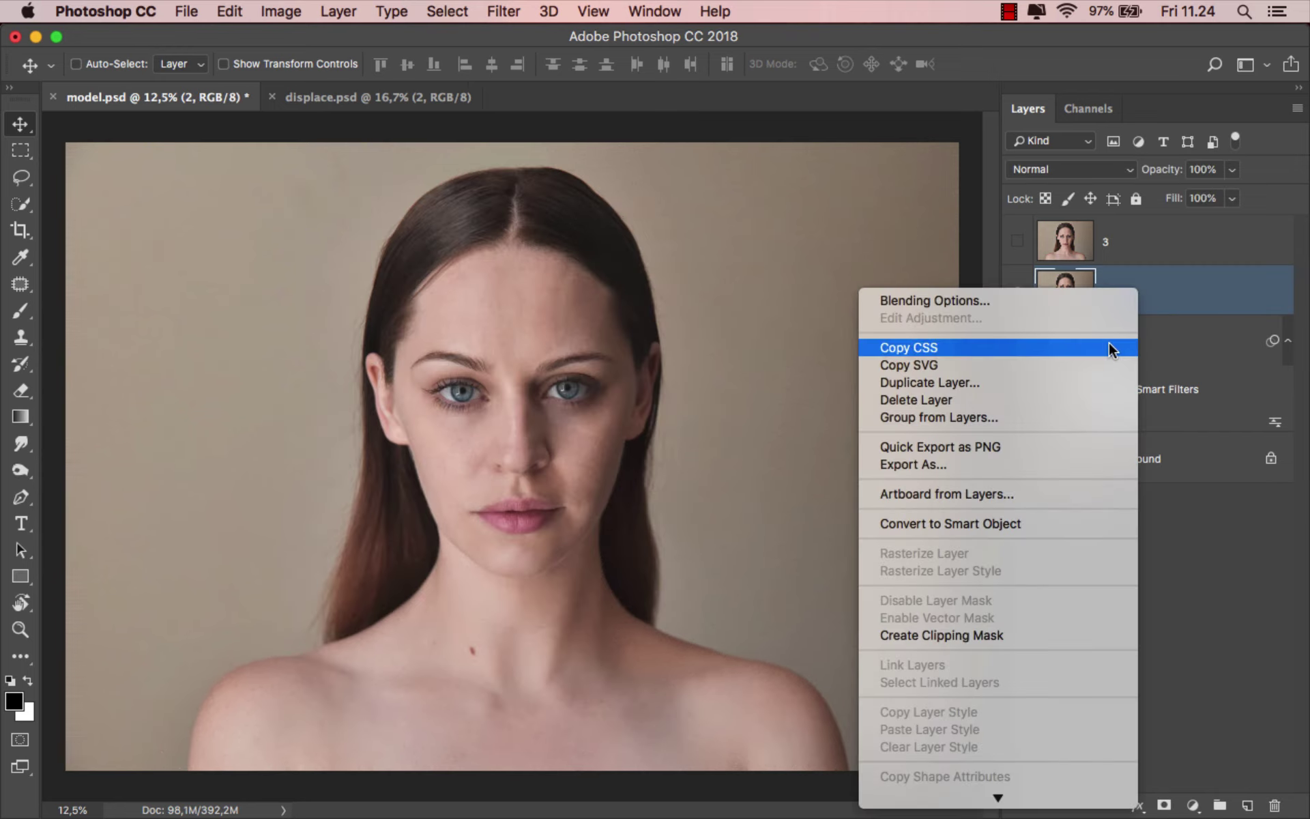
click(1016, 522)
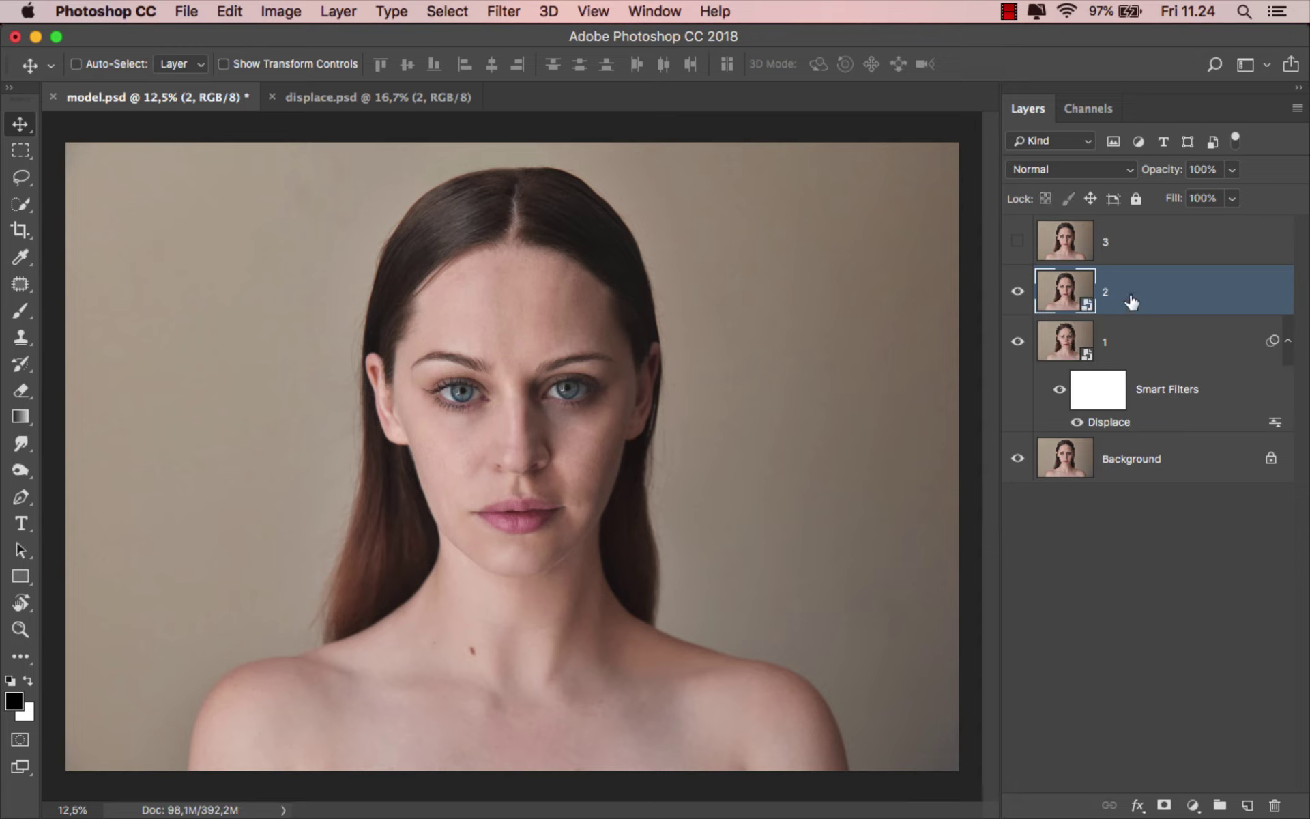
Apply the Displace filter to layer 2 with horizontal scale 55 and displace.psd as the map, and compare with and without its smart filters
click(497, 11)
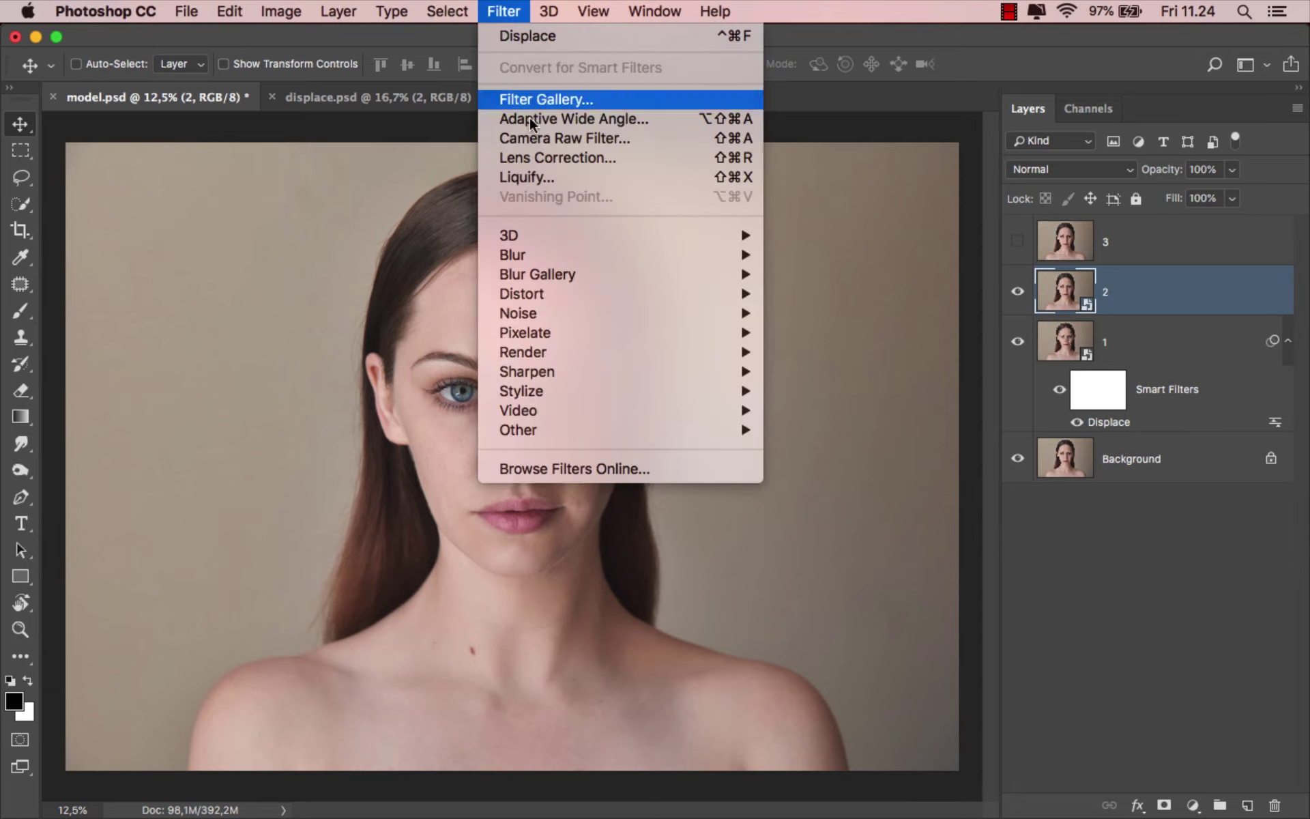
mouse_move(595, 294)
click(849, 288)
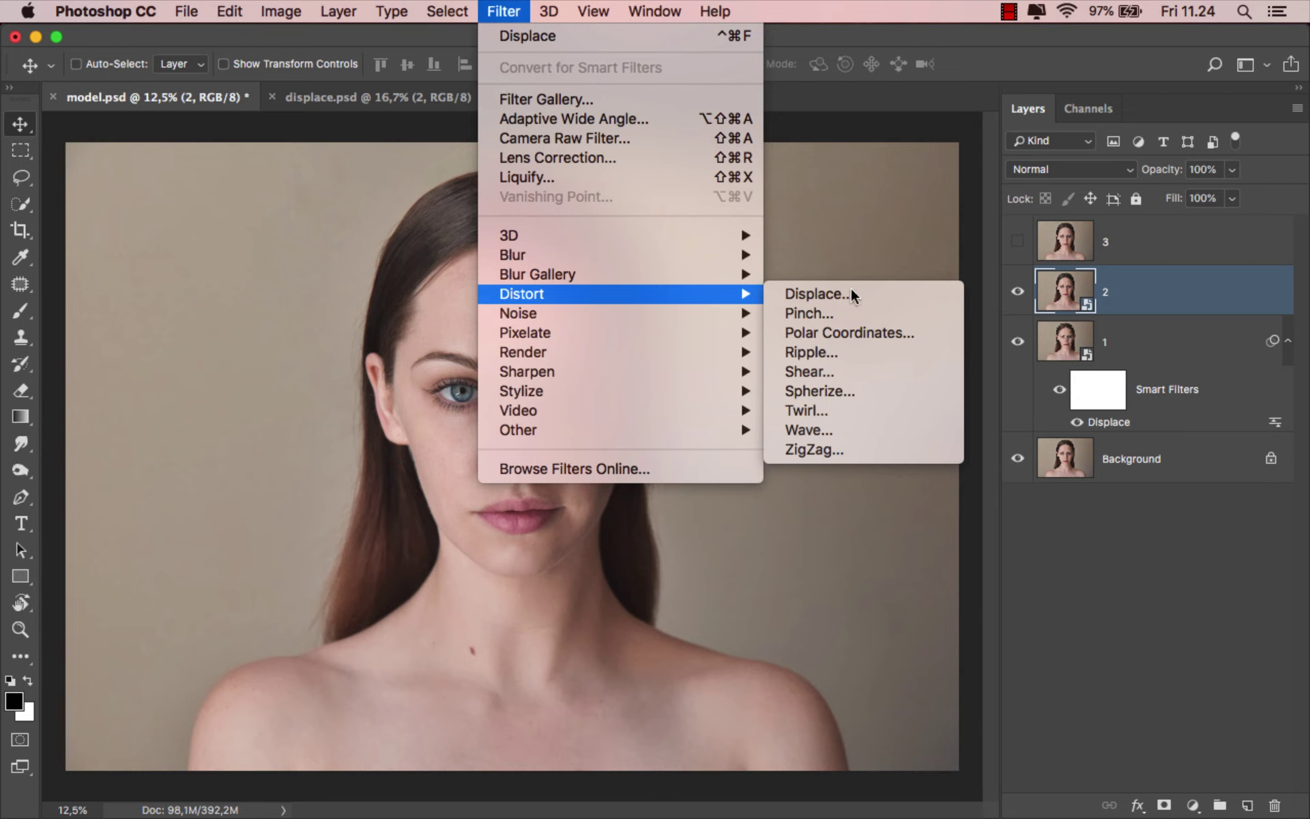
click(789, 286)
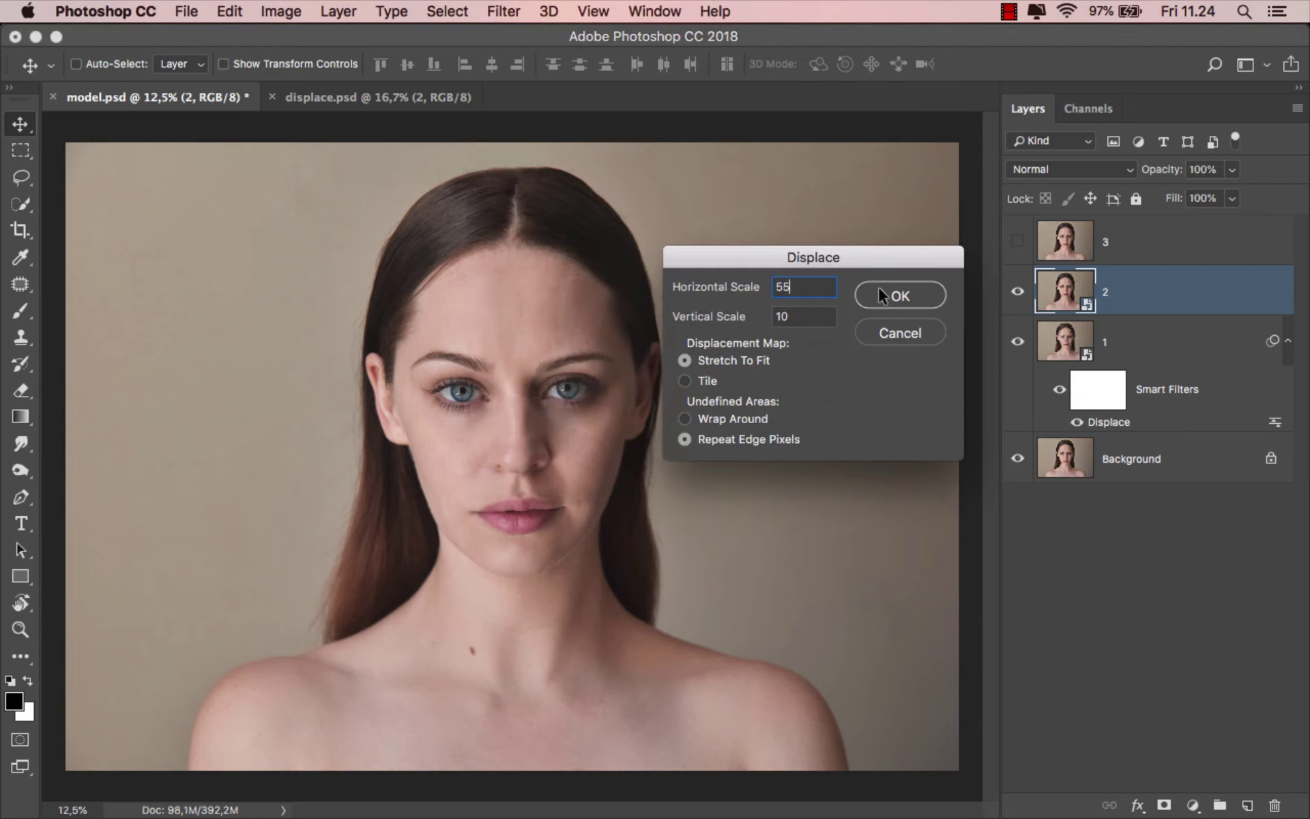
click(898, 298)
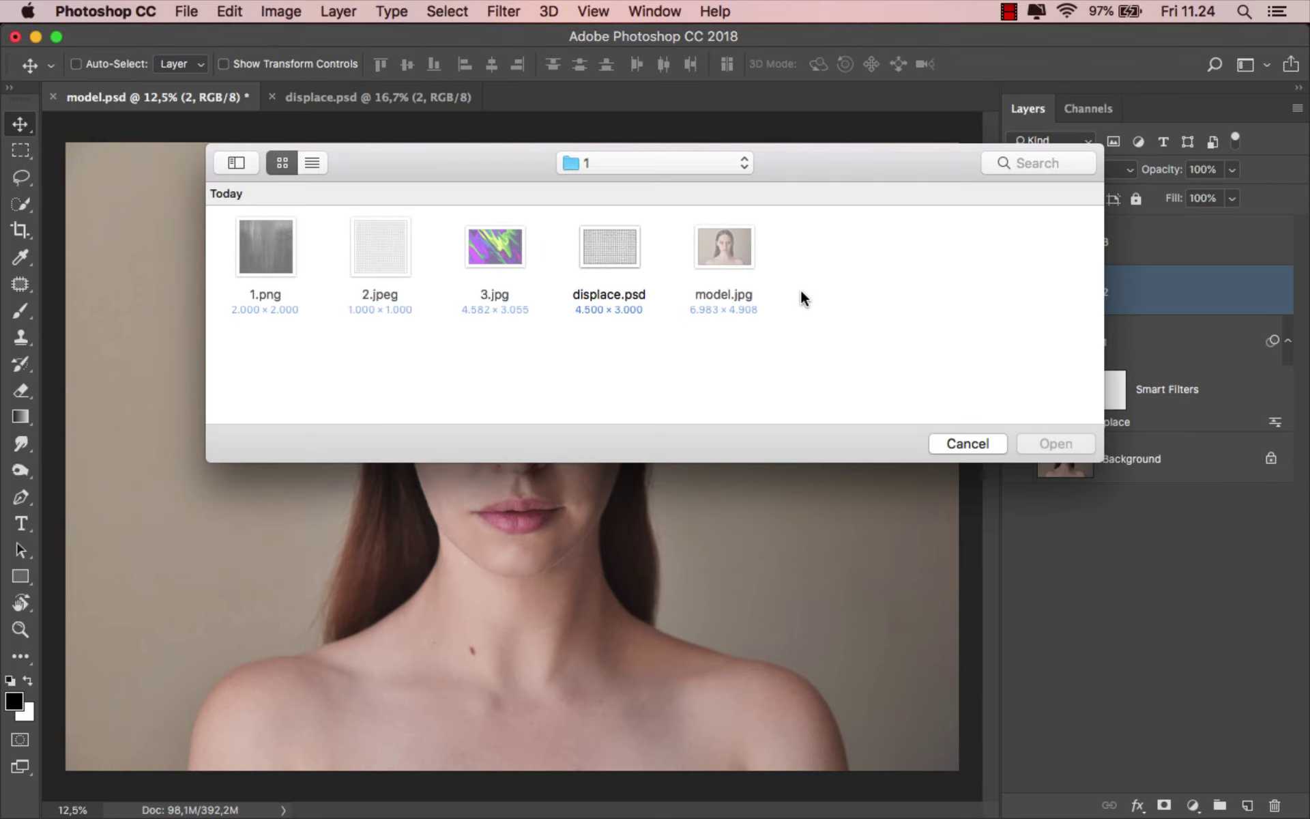
click(620, 257)
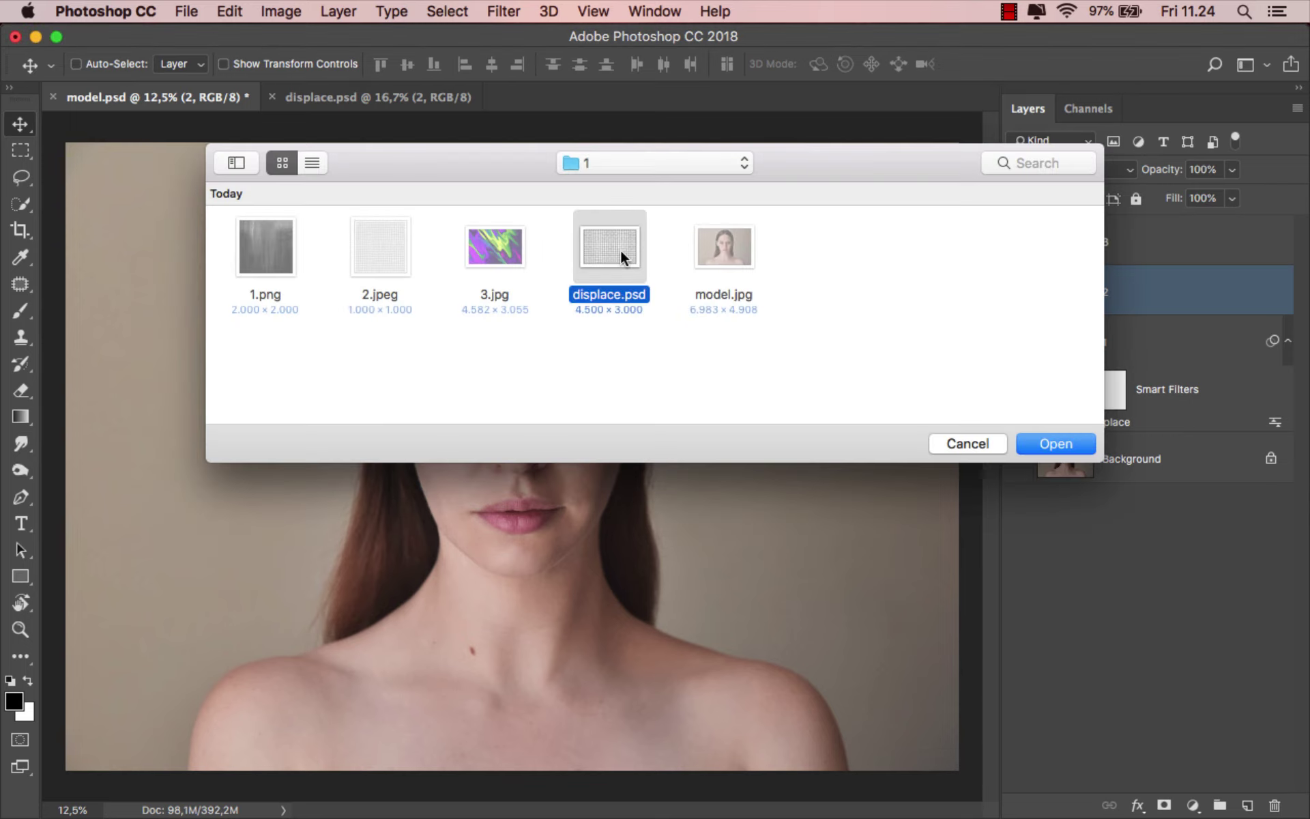
click(1039, 440)
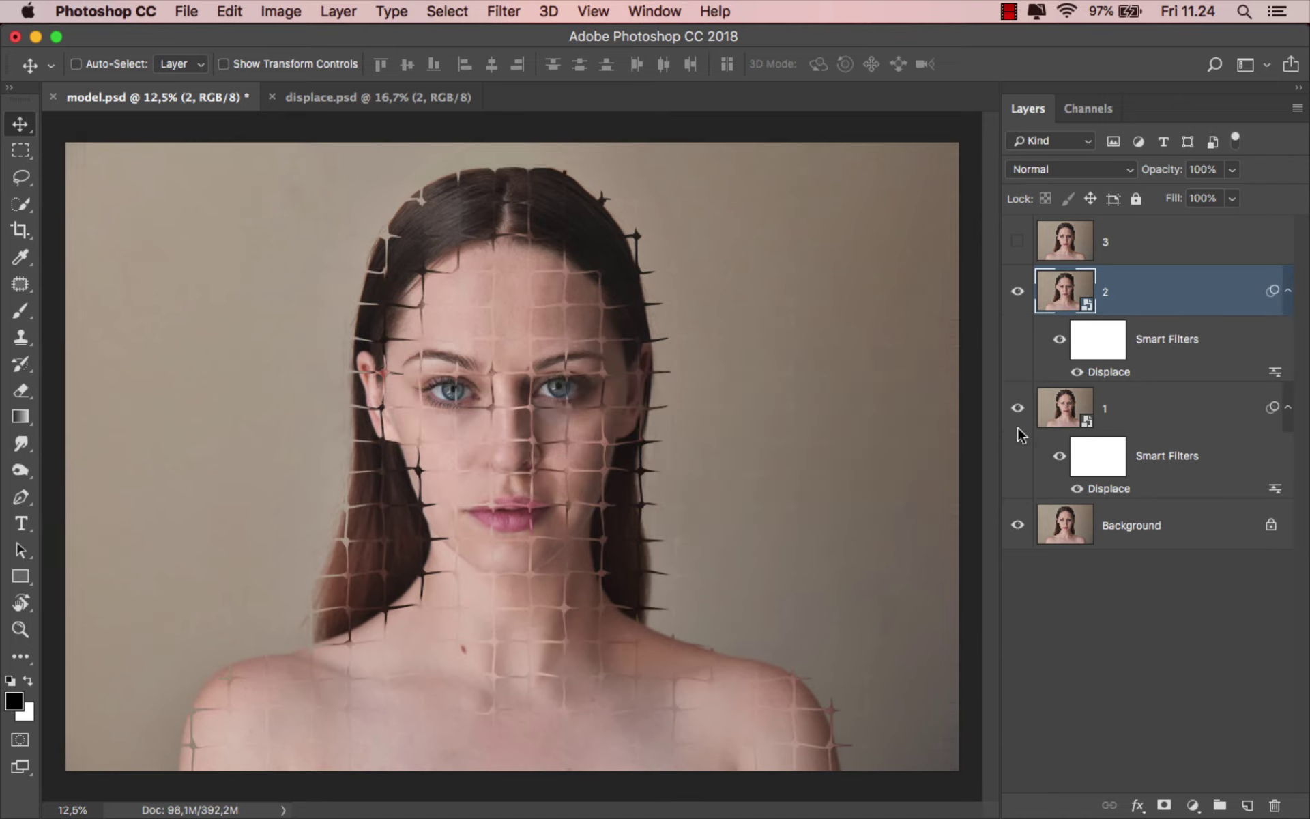
click(1059, 340)
click(1057, 343)
In displace.psd, place 3.jpg from Finder above the Brightness/Contrast 1 layer, flipped horizontally
click(410, 103)
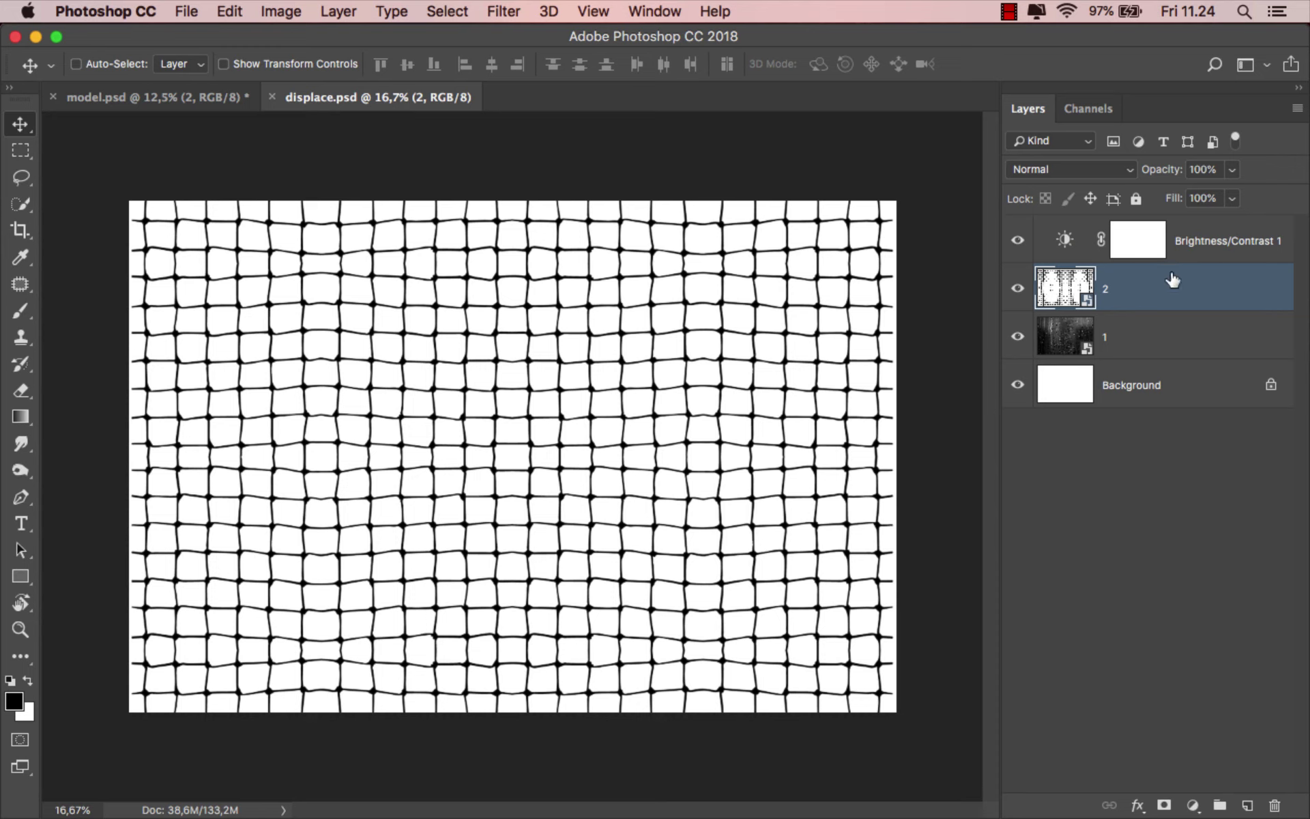
click(1186, 245)
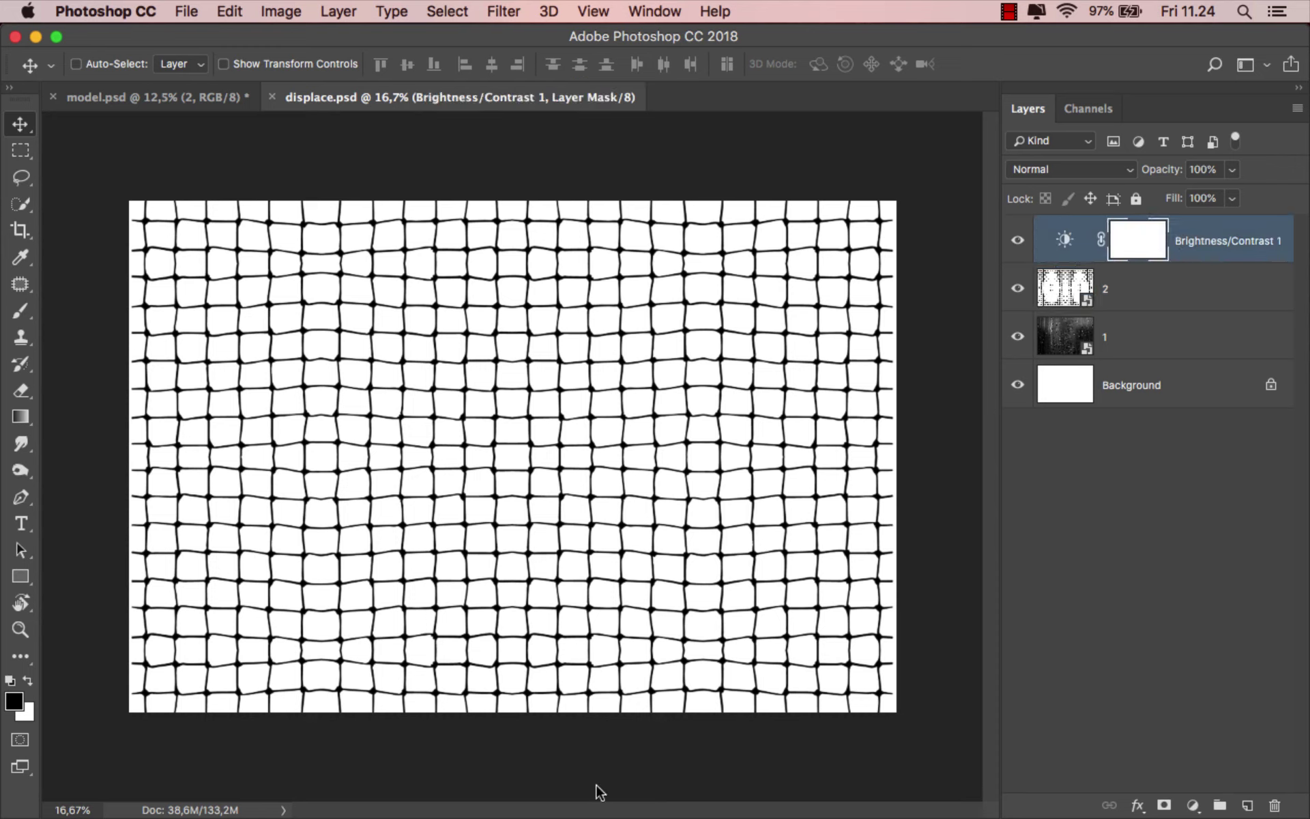
mouse_move(570, 792)
click(496, 777)
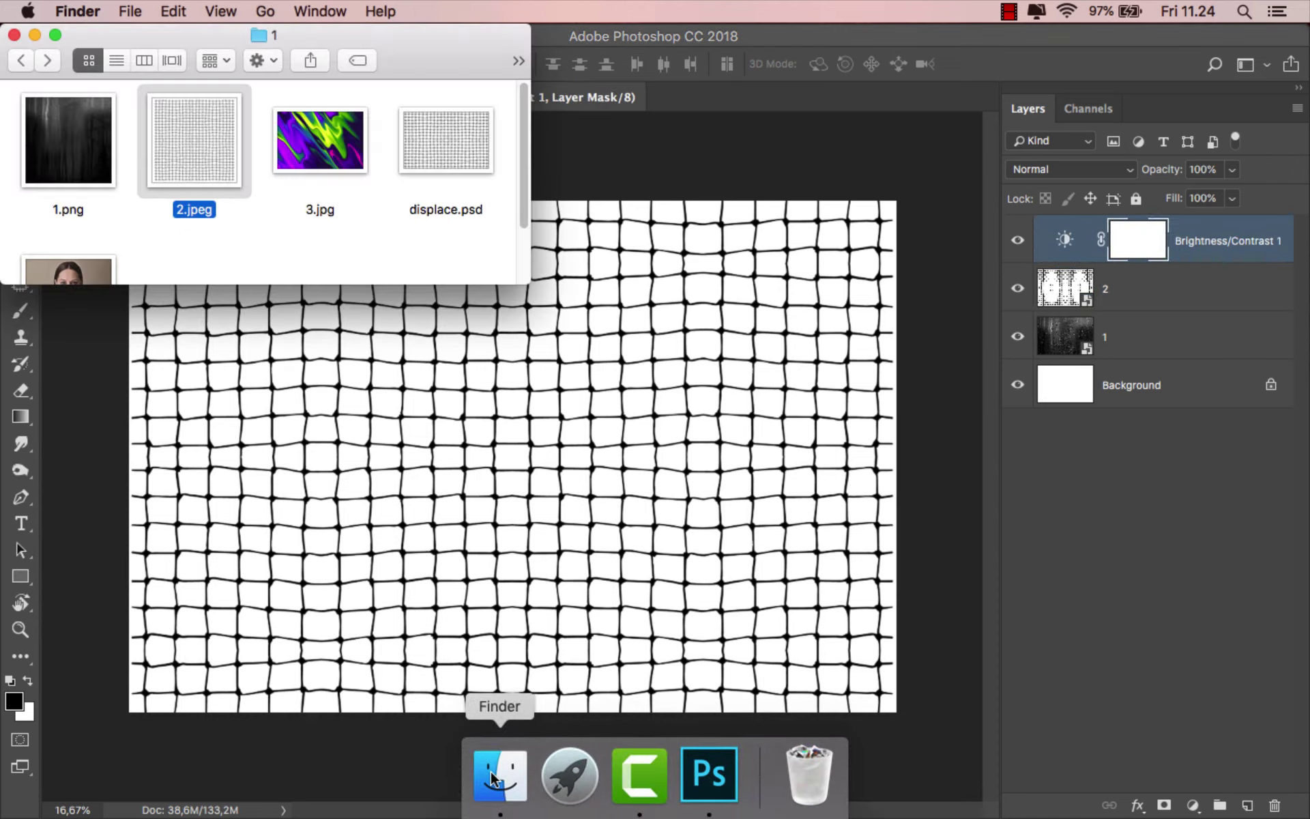
drag(315, 153, 571, 468)
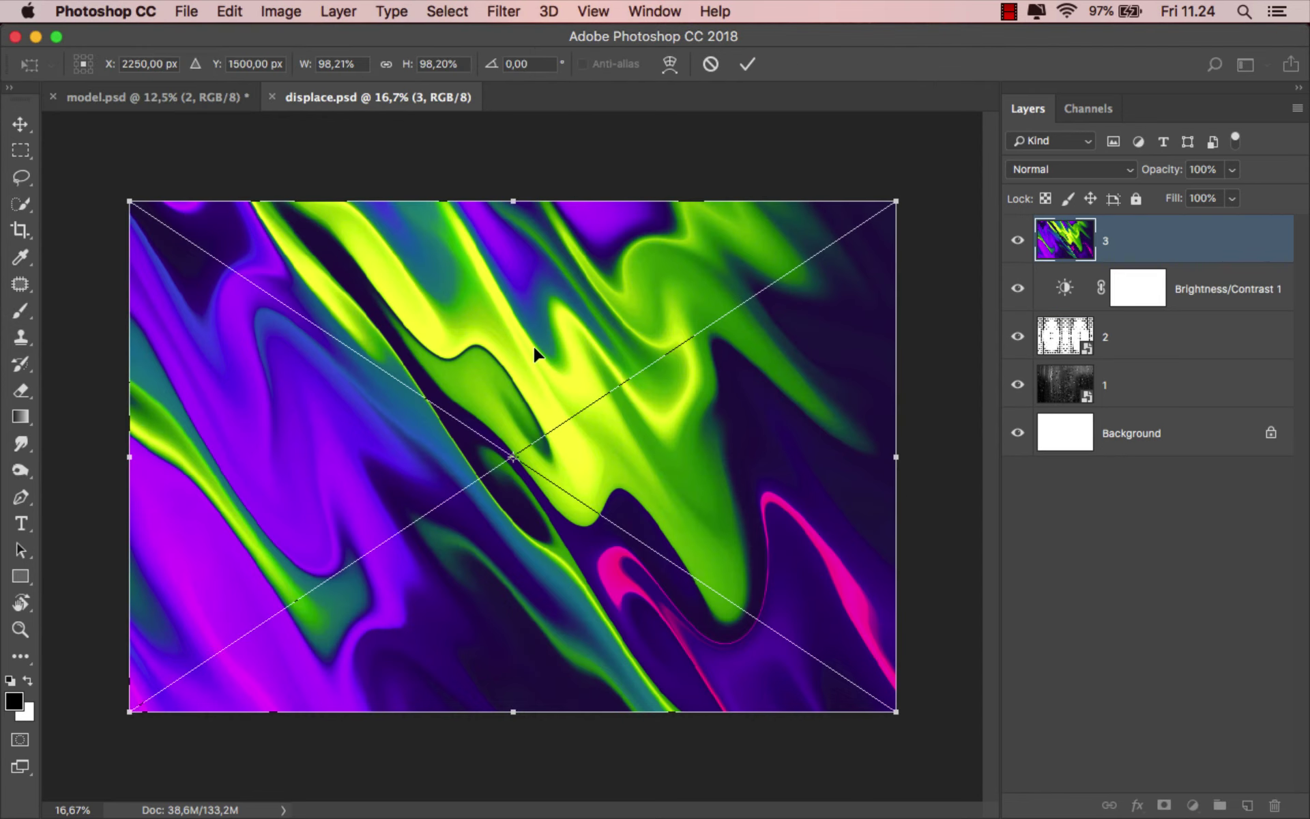
right_click(535, 349)
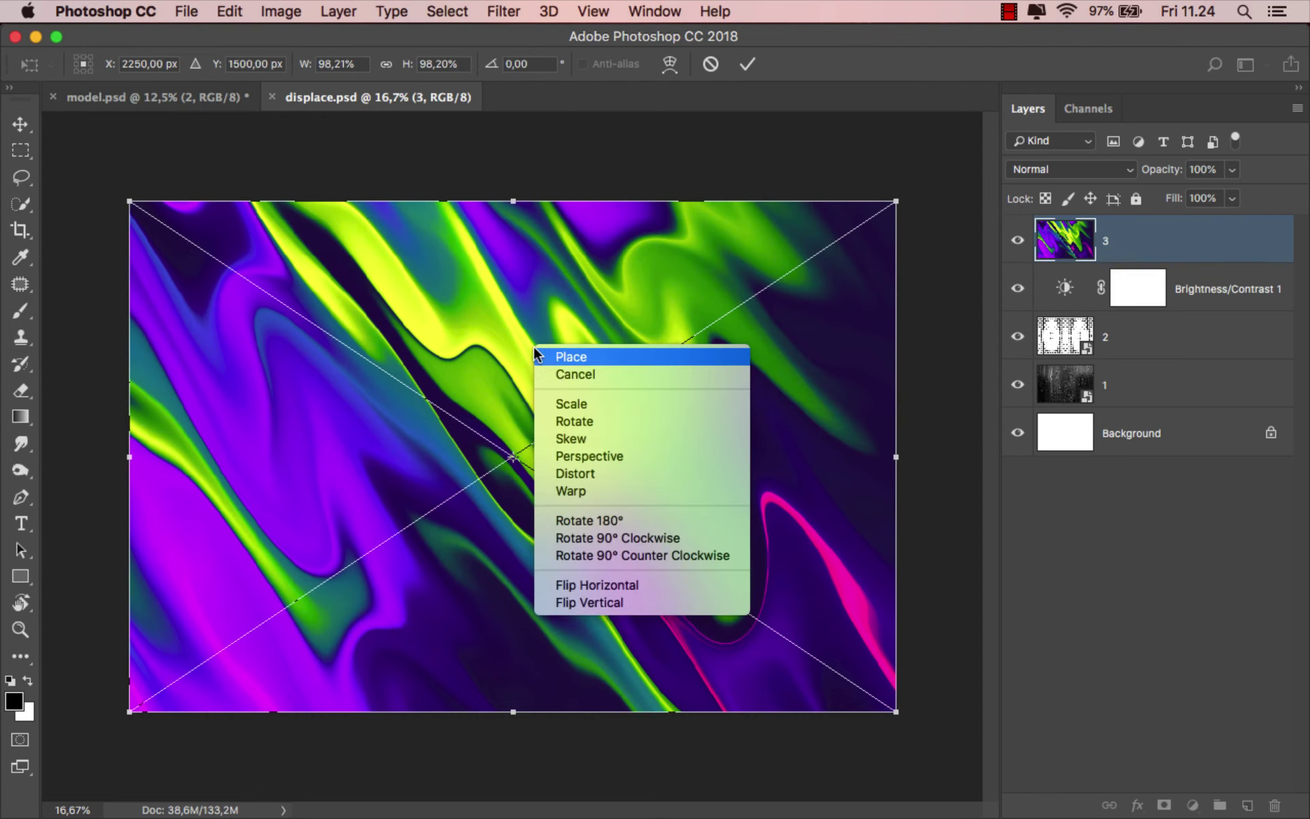
click(600, 585)
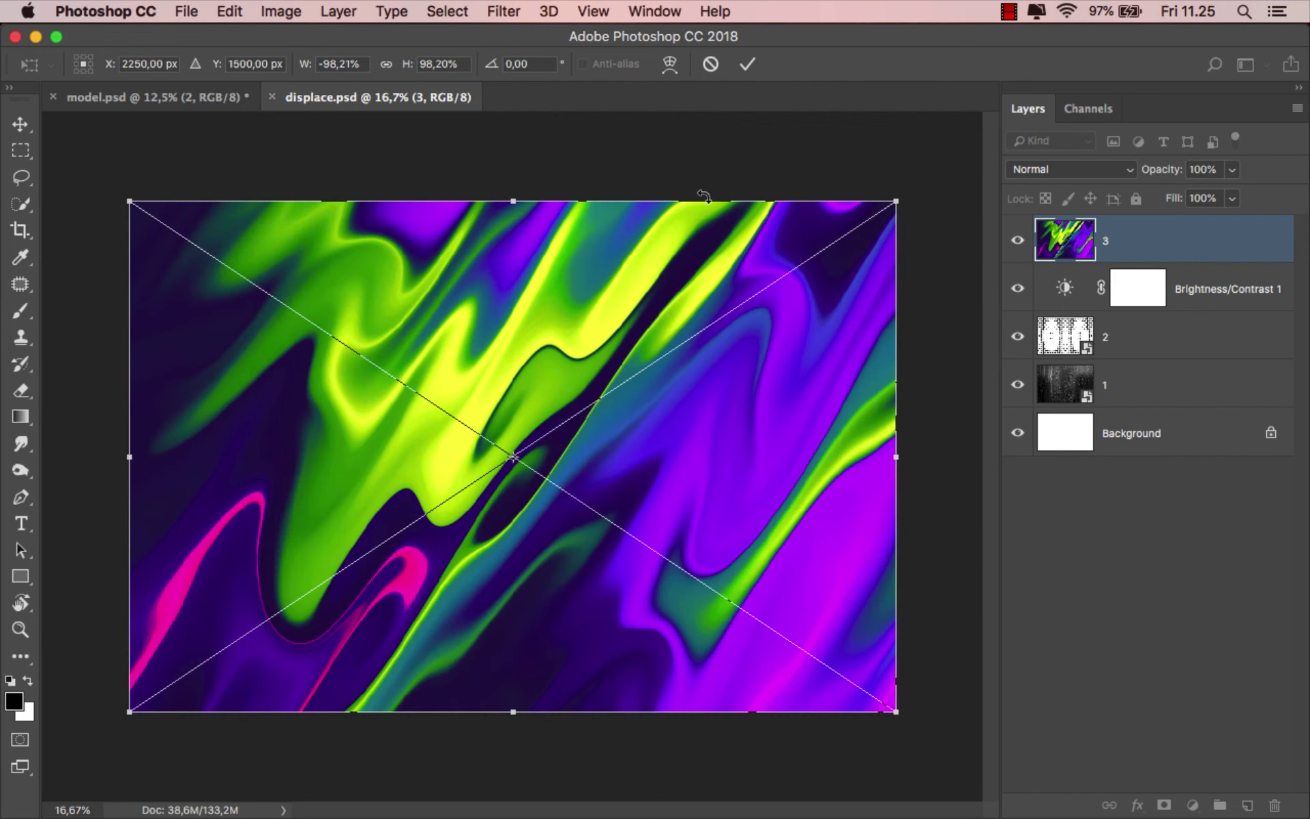
click(748, 64)
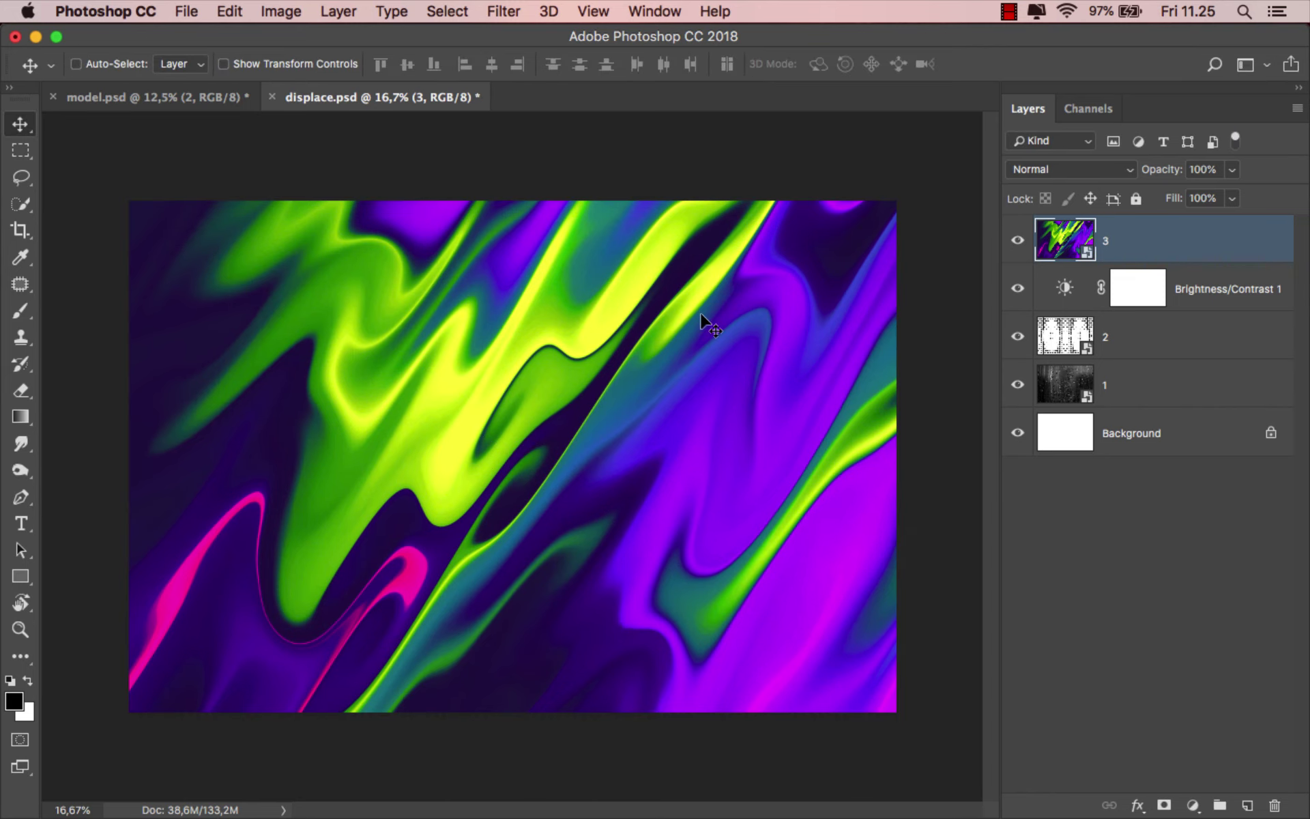
Move layer 3 beneath Brightness/Contrast 1 and add a Gradient Map adjustment layer above that adjustment
drag(1129, 250, 1135, 304)
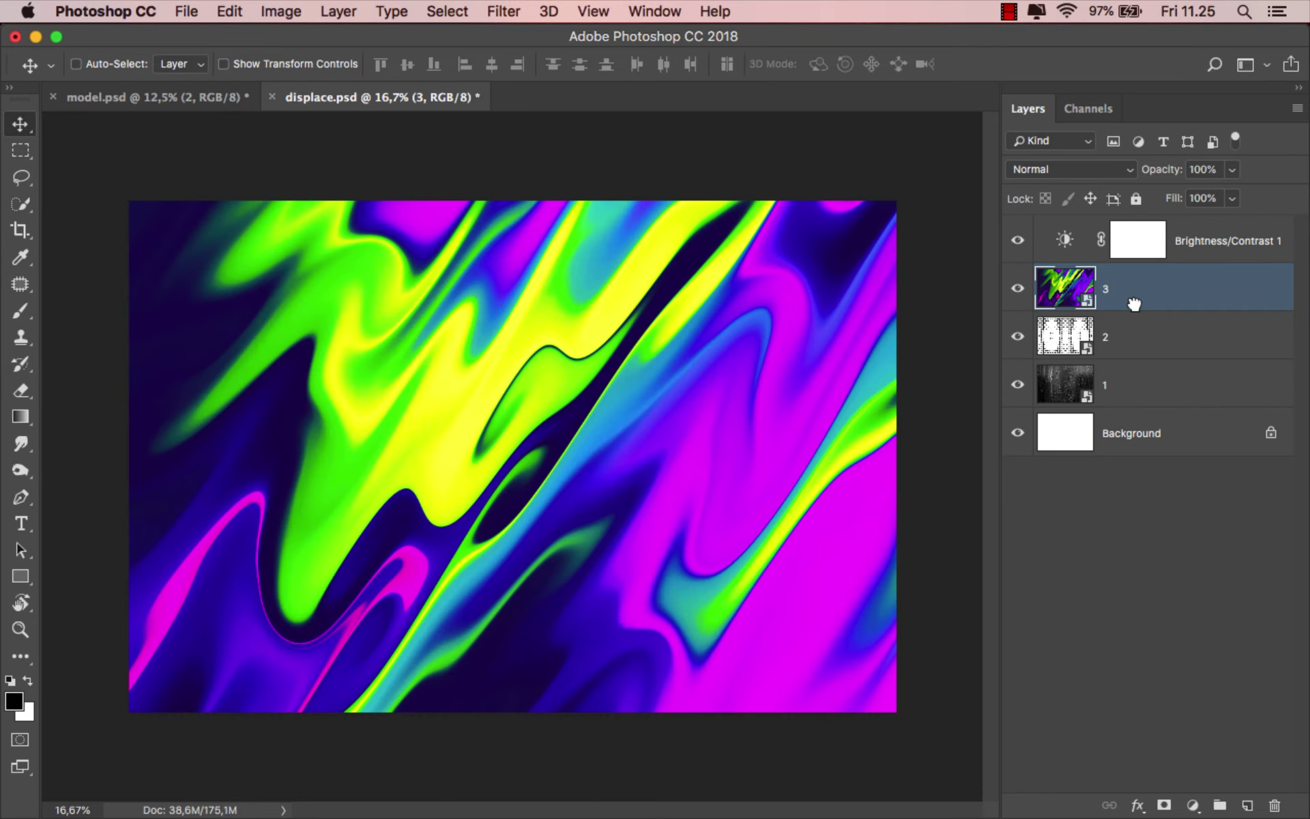
click(1193, 243)
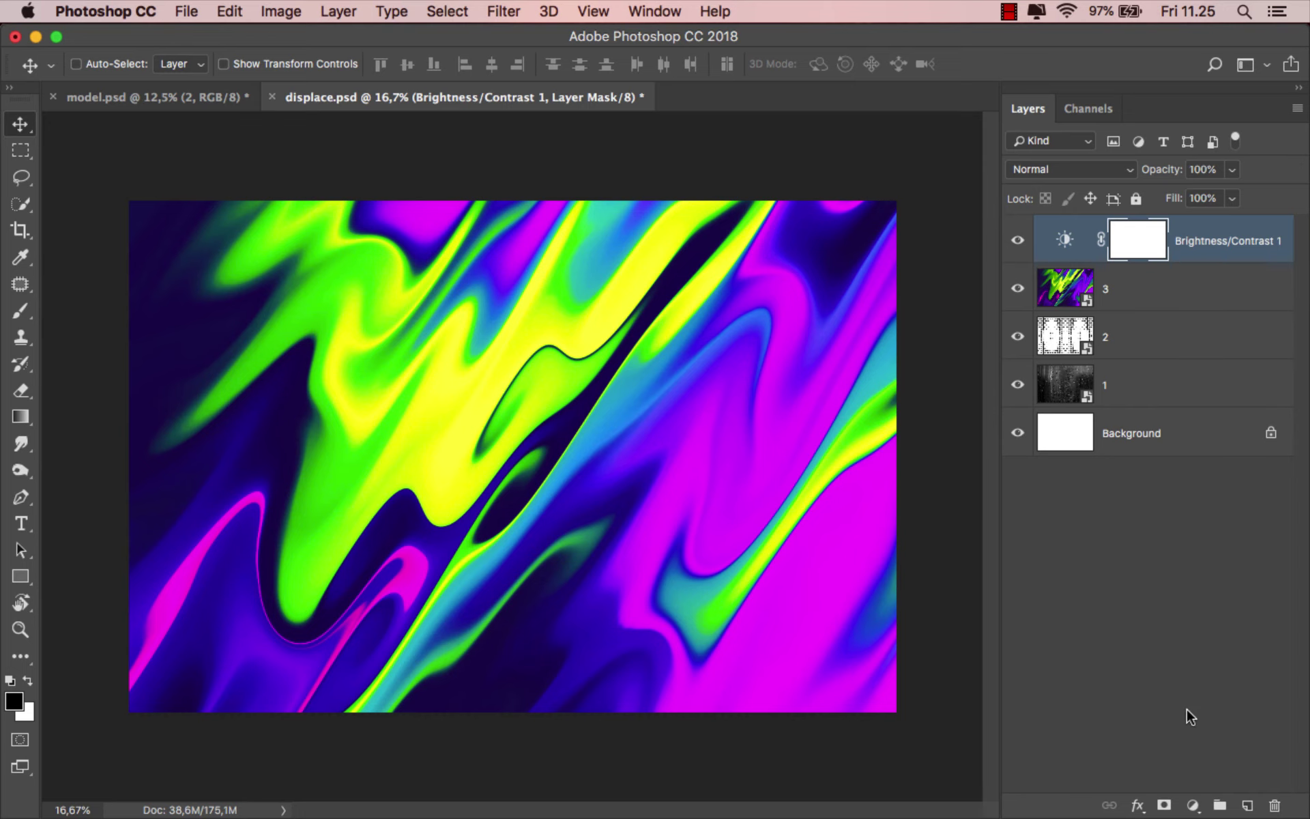
click(1193, 806)
click(1210, 747)
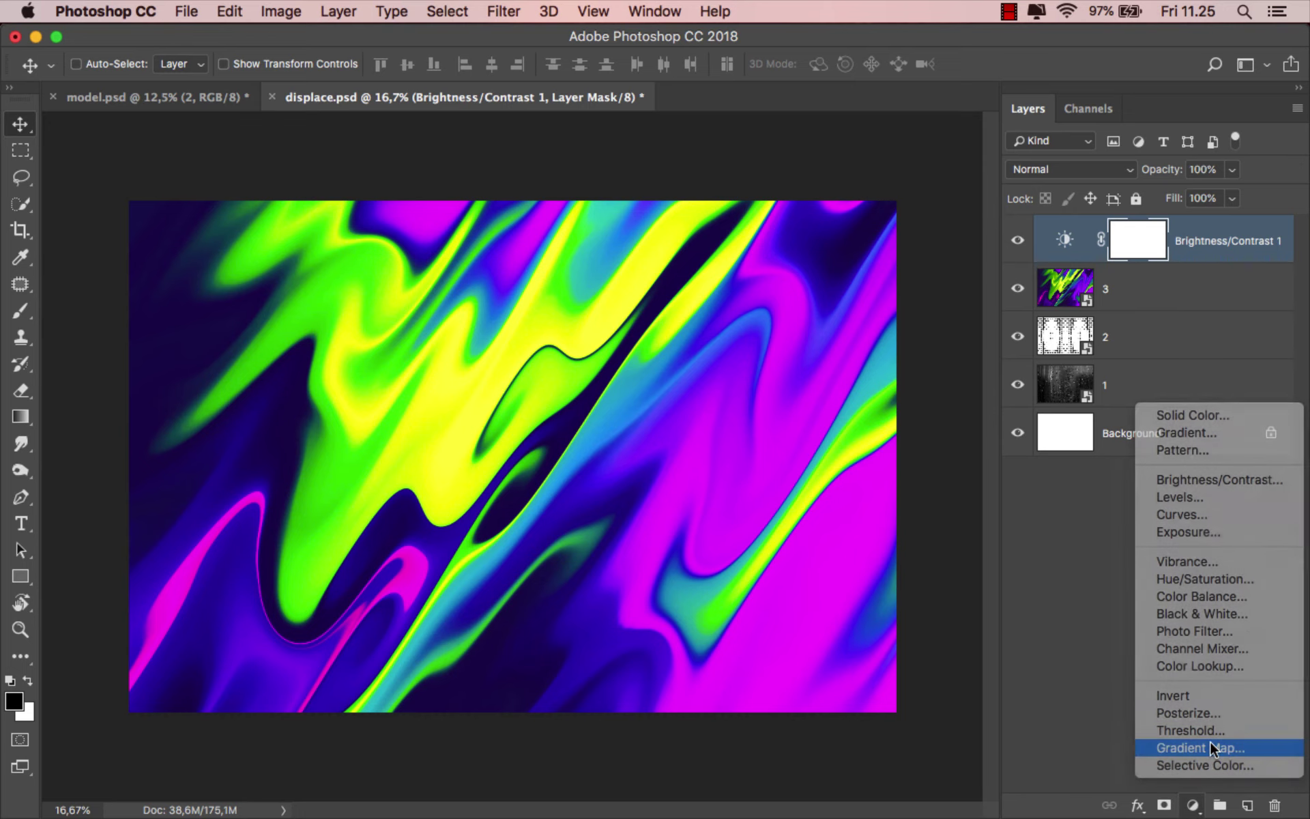
Use the black-to-white gradient for the Gradient Map 1 adjustment, close its properties and keep that layer selected
click(977, 394)
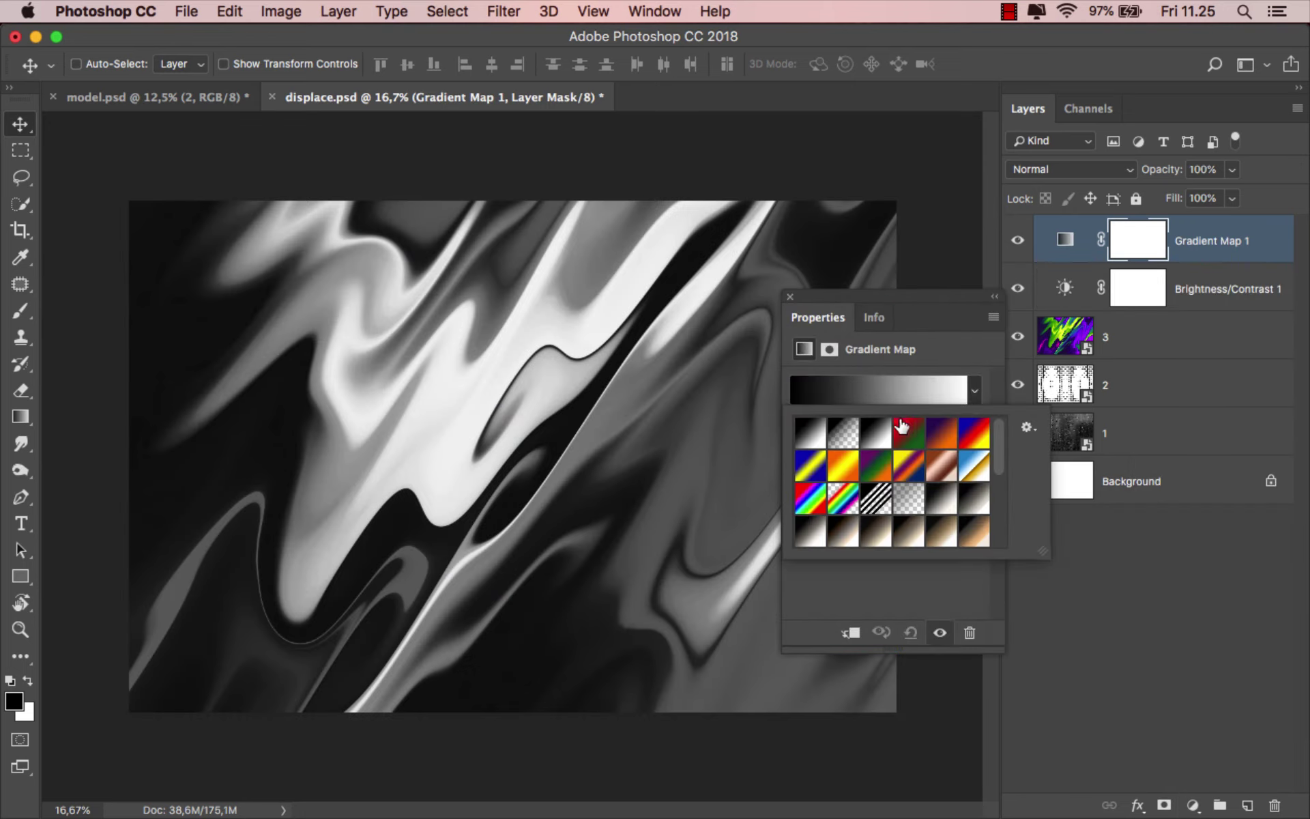
click(904, 314)
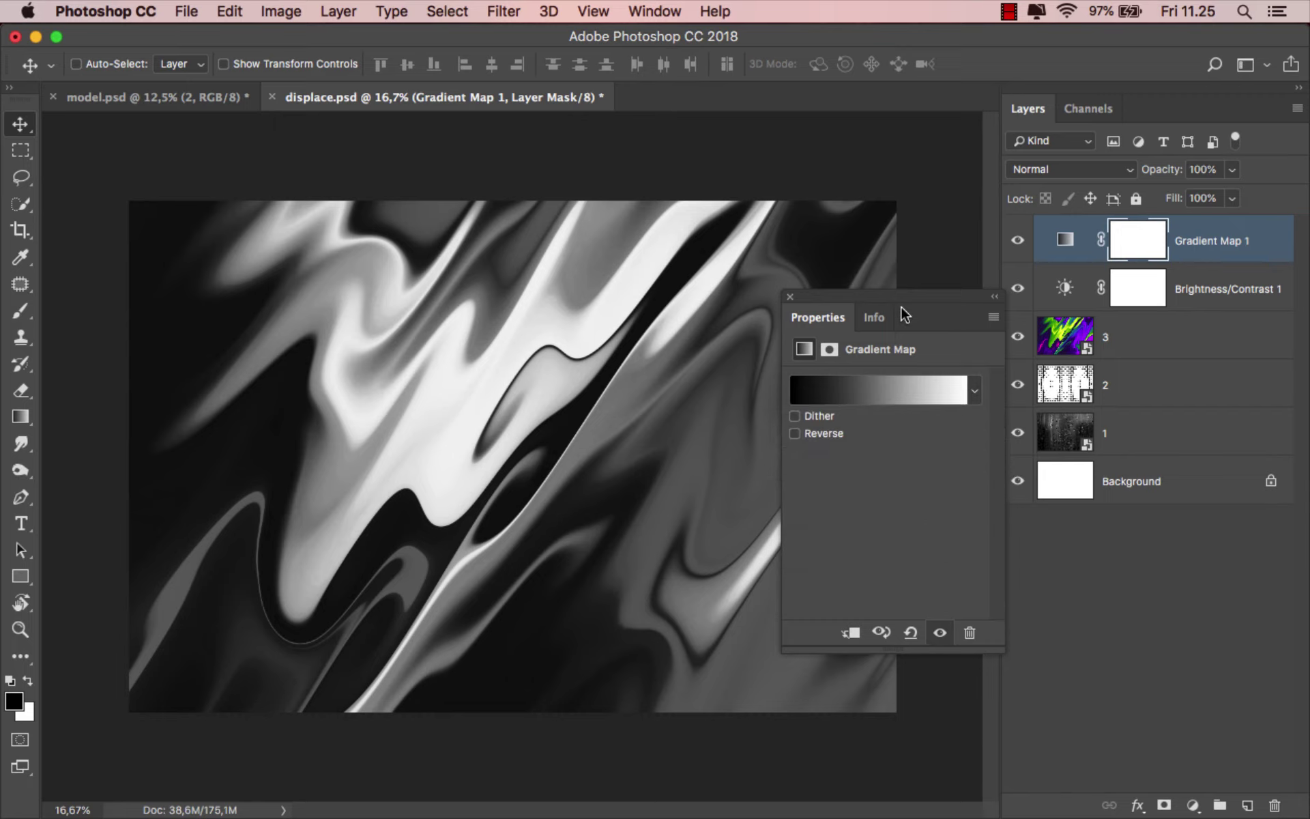
click(790, 297)
click(1193, 254)
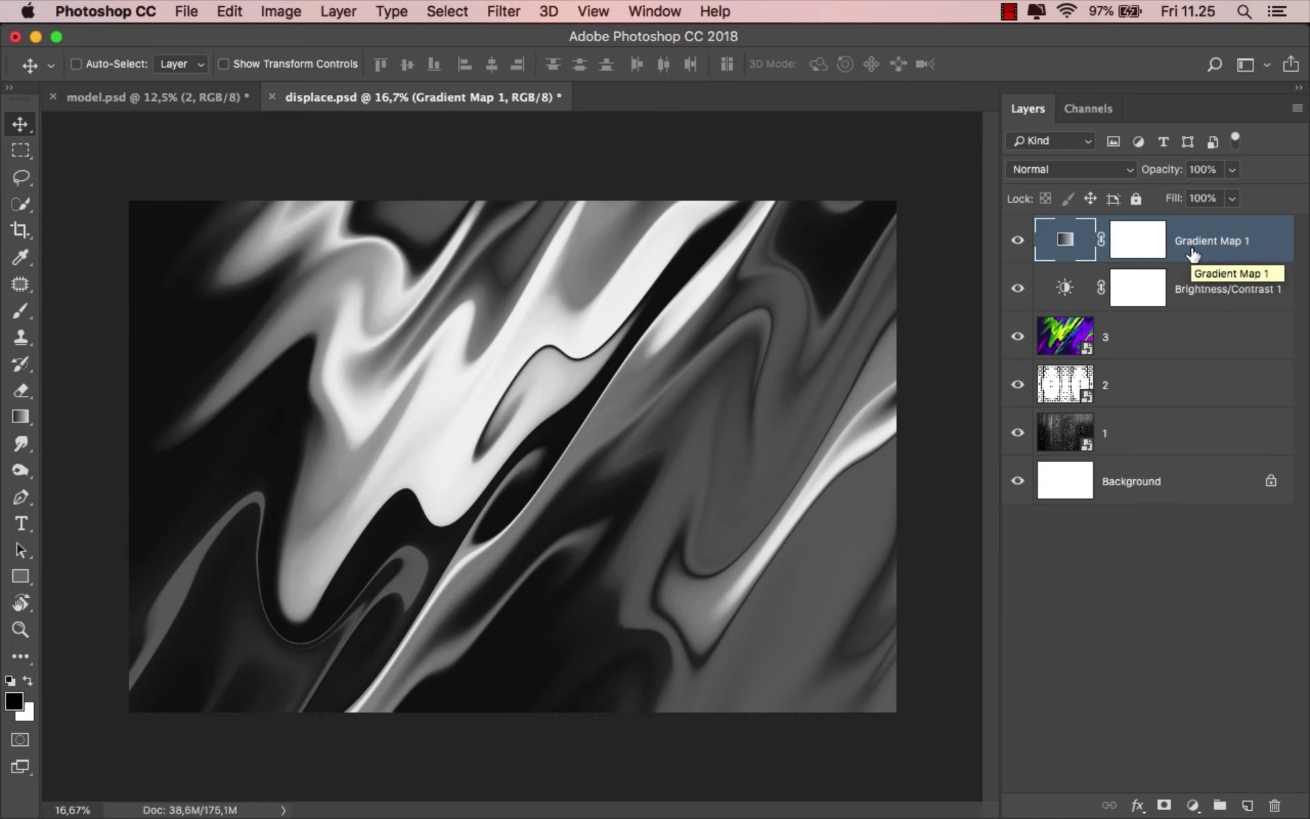
Add a second Gradient Map adjustment above the first with Reverse enabled, and save displace.psd
click(1192, 806)
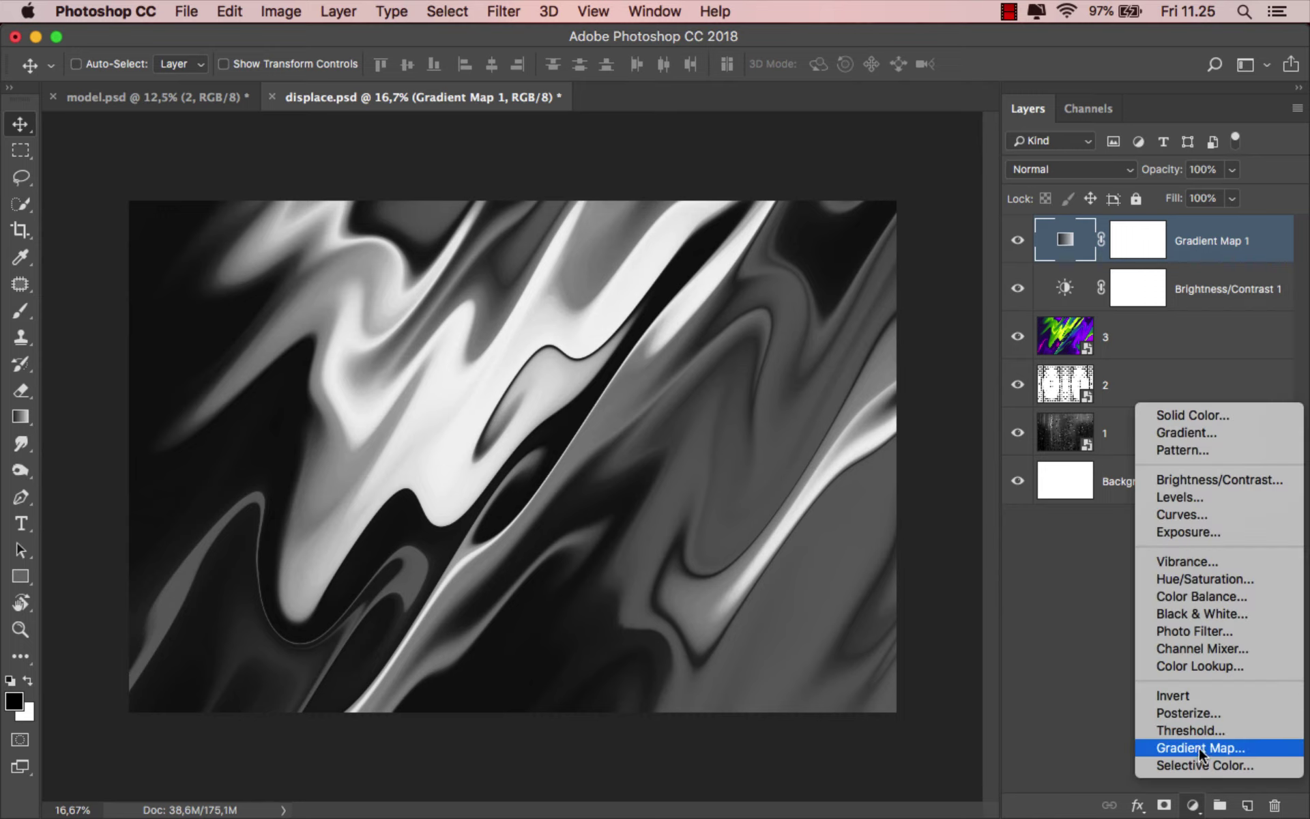
click(1199, 748)
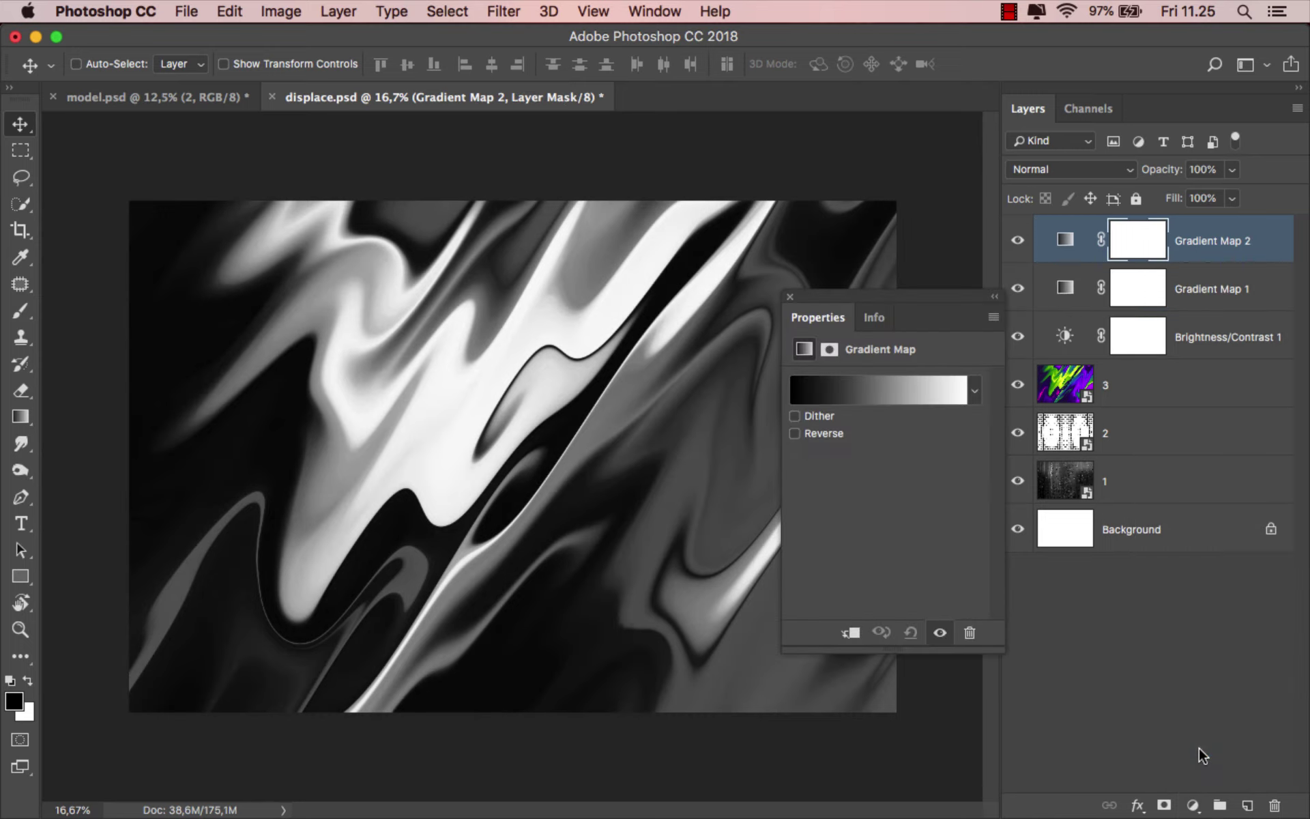
click(796, 433)
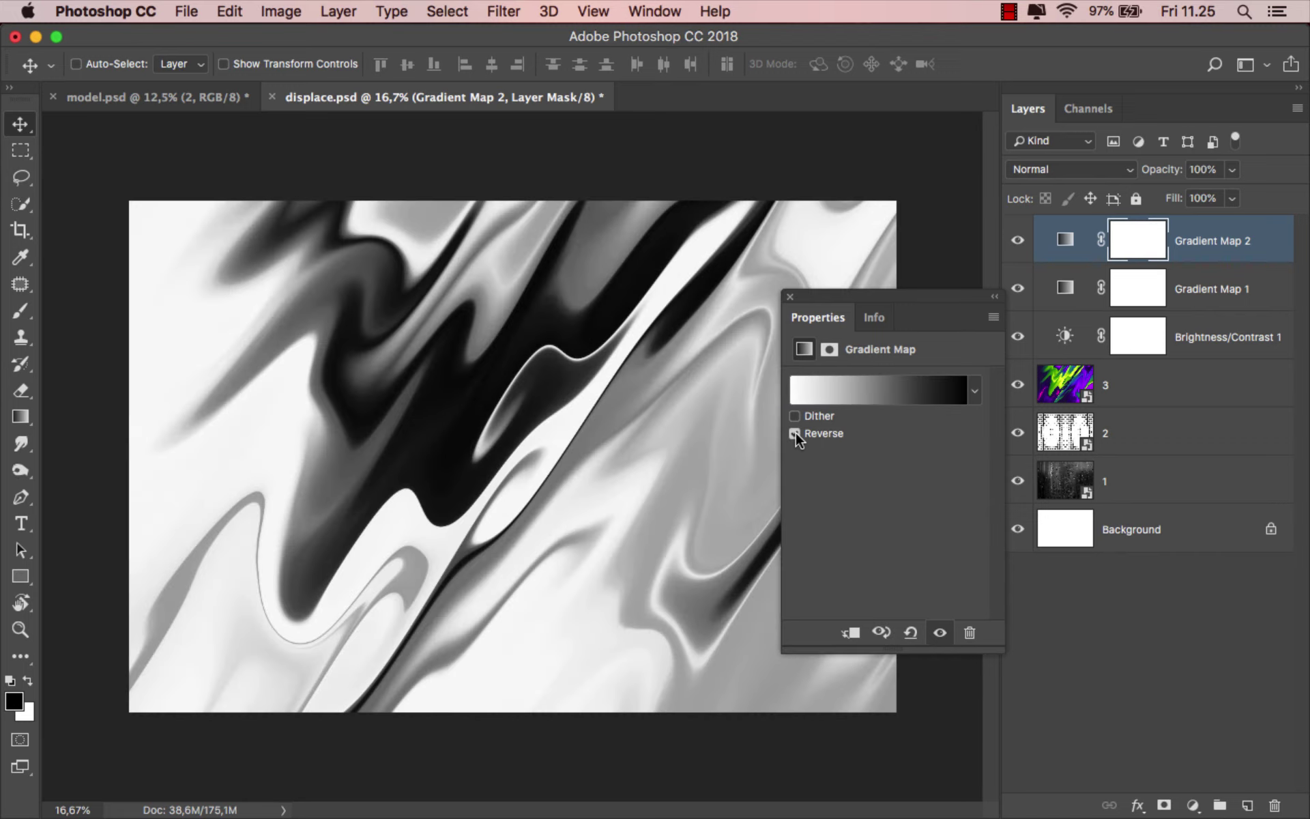
click(791, 297)
click(1199, 264)
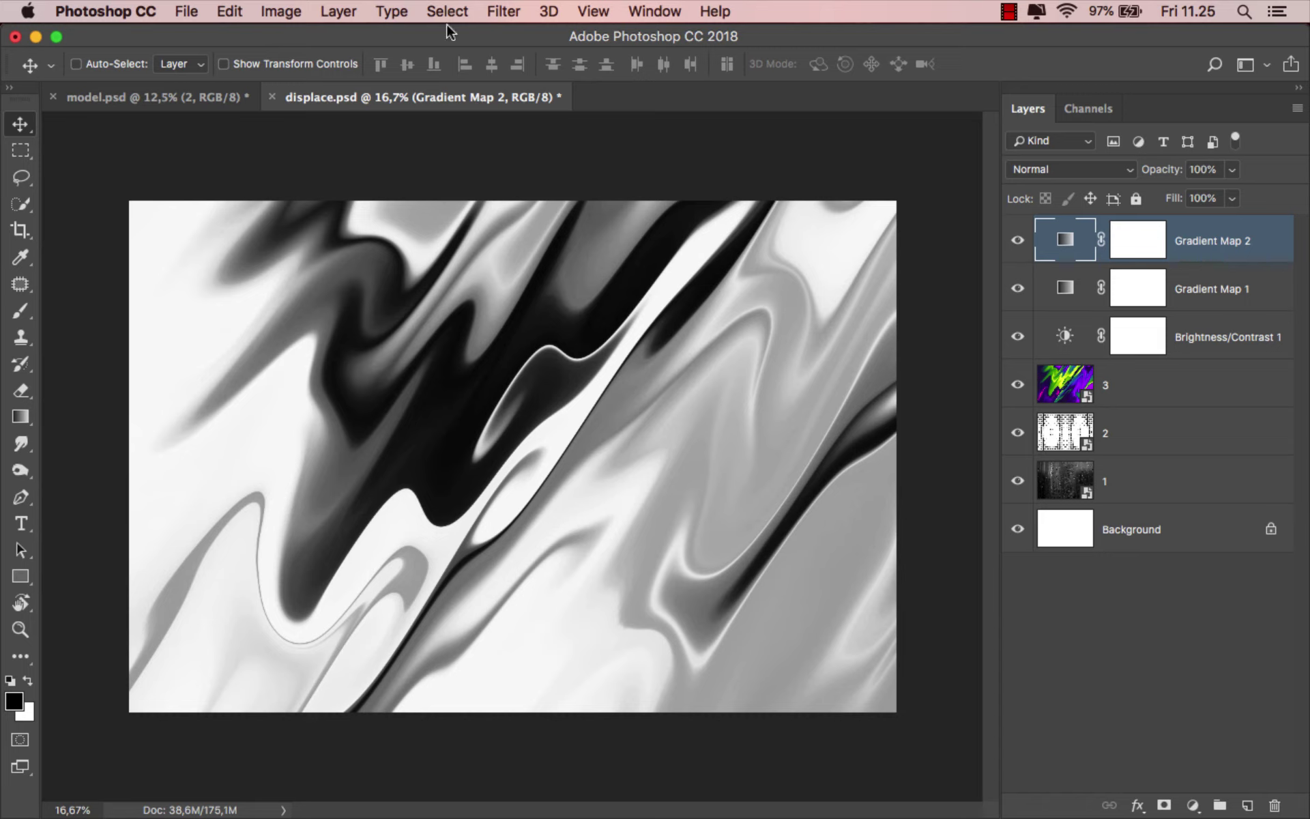
click(192, 12)
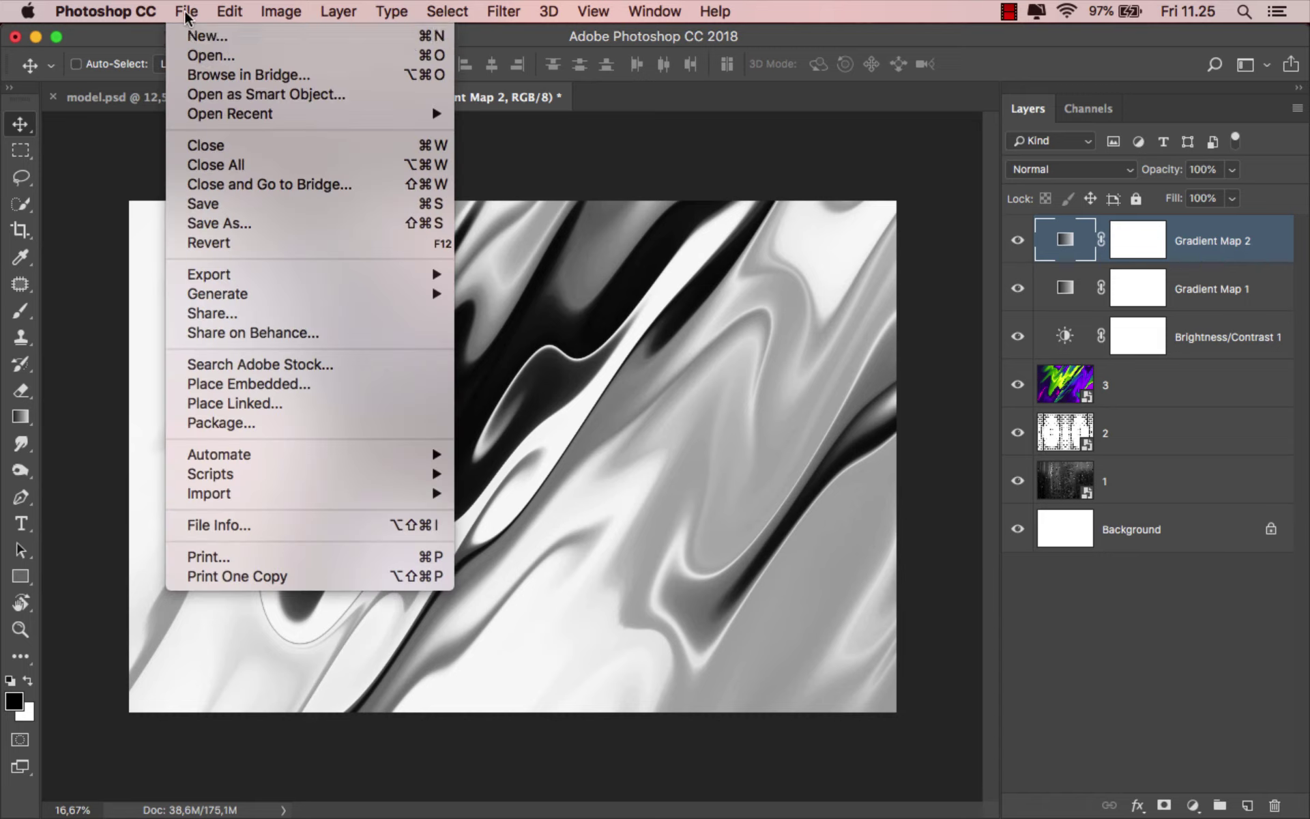
click(270, 212)
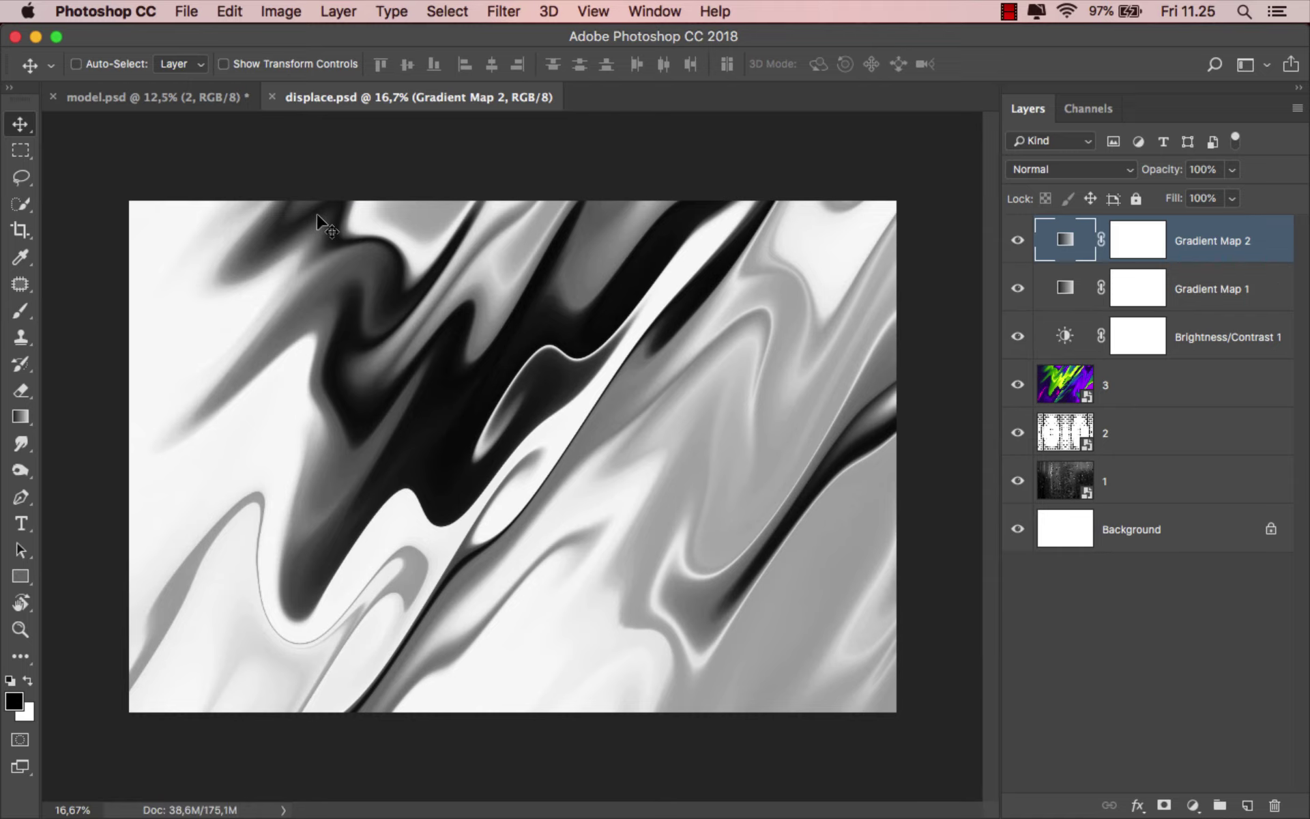
Switch to model.psd, show layer 3 and convert it to a smart object
click(195, 99)
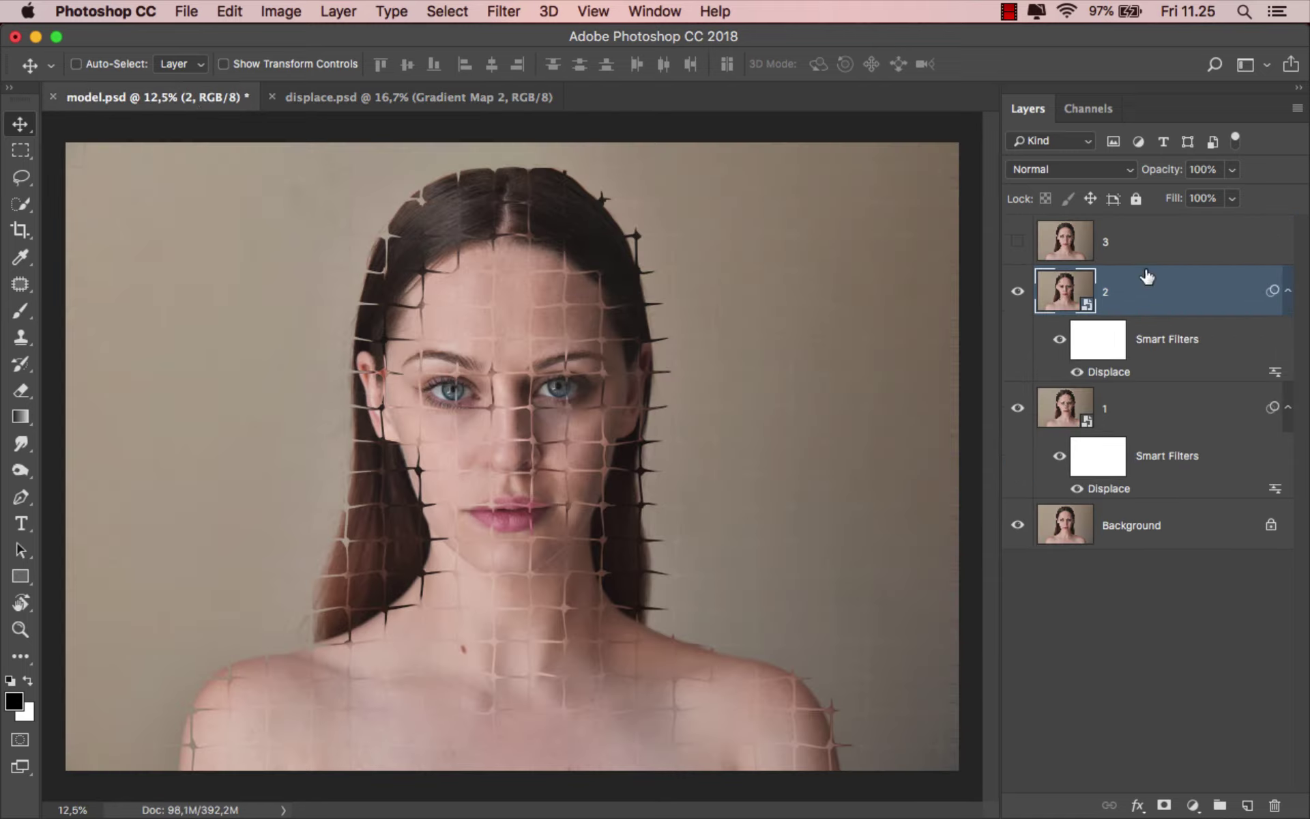
click(1168, 255)
click(1017, 241)
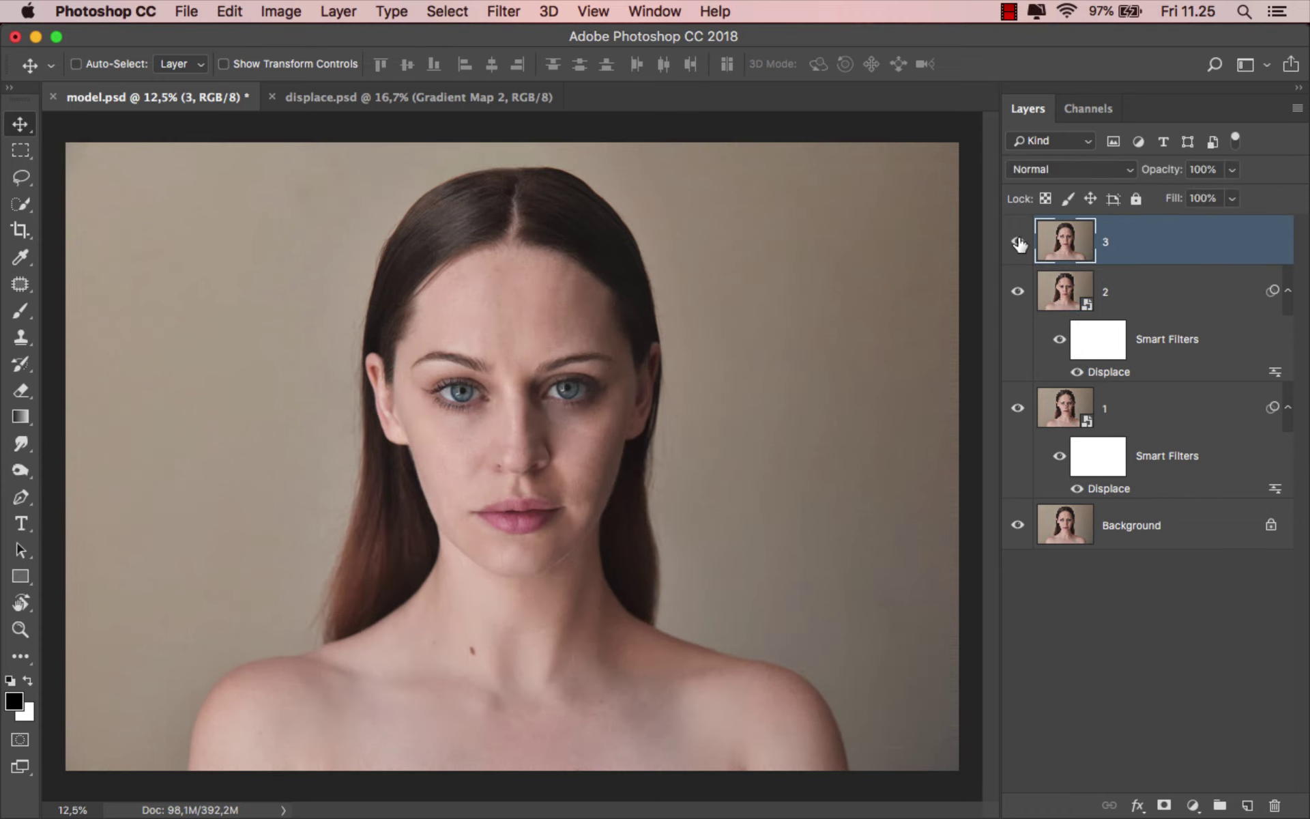
right_click(1168, 254)
click(1089, 478)
Apply the Displace filter to layer 3 with horizontal scale 55, vertical scale 10 and displace.psd as the map
click(492, 9)
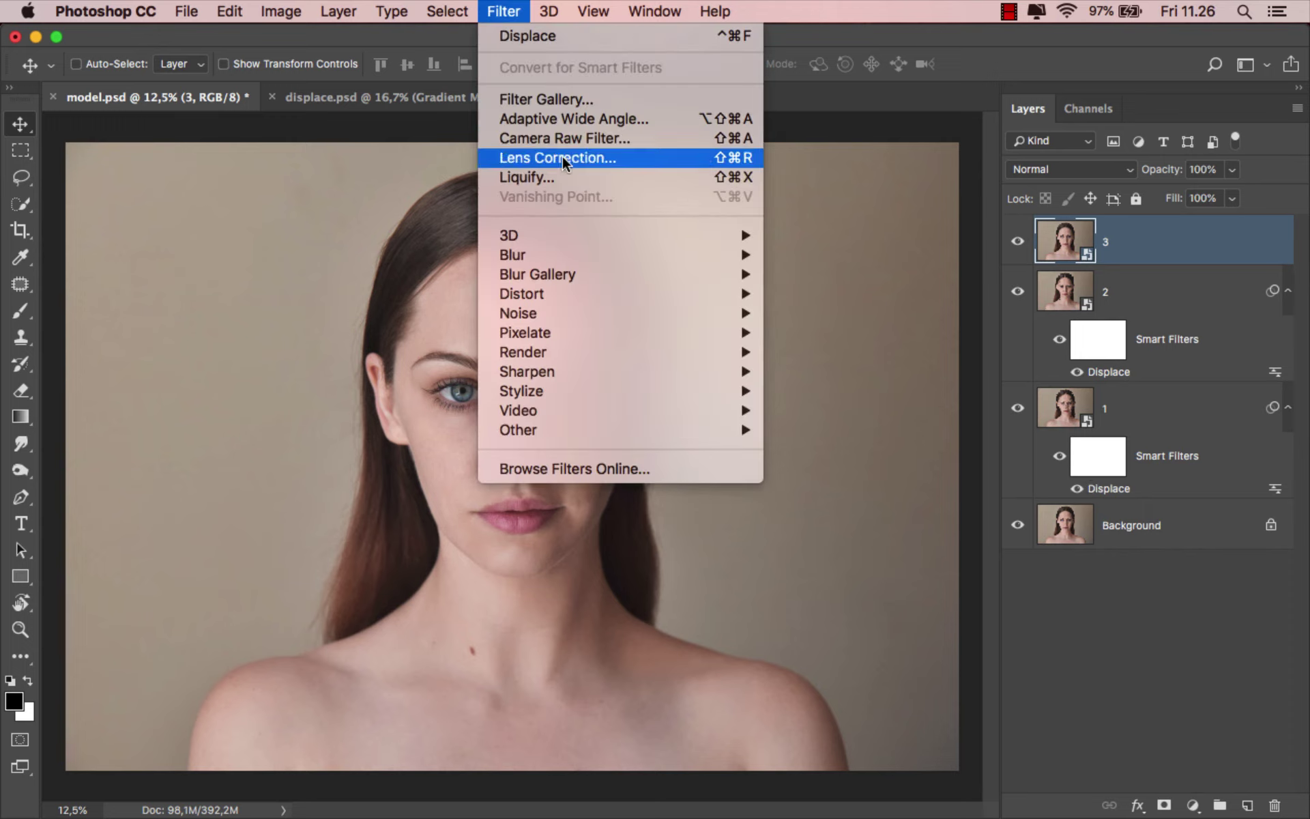
mouse_move(745, 300)
click(837, 301)
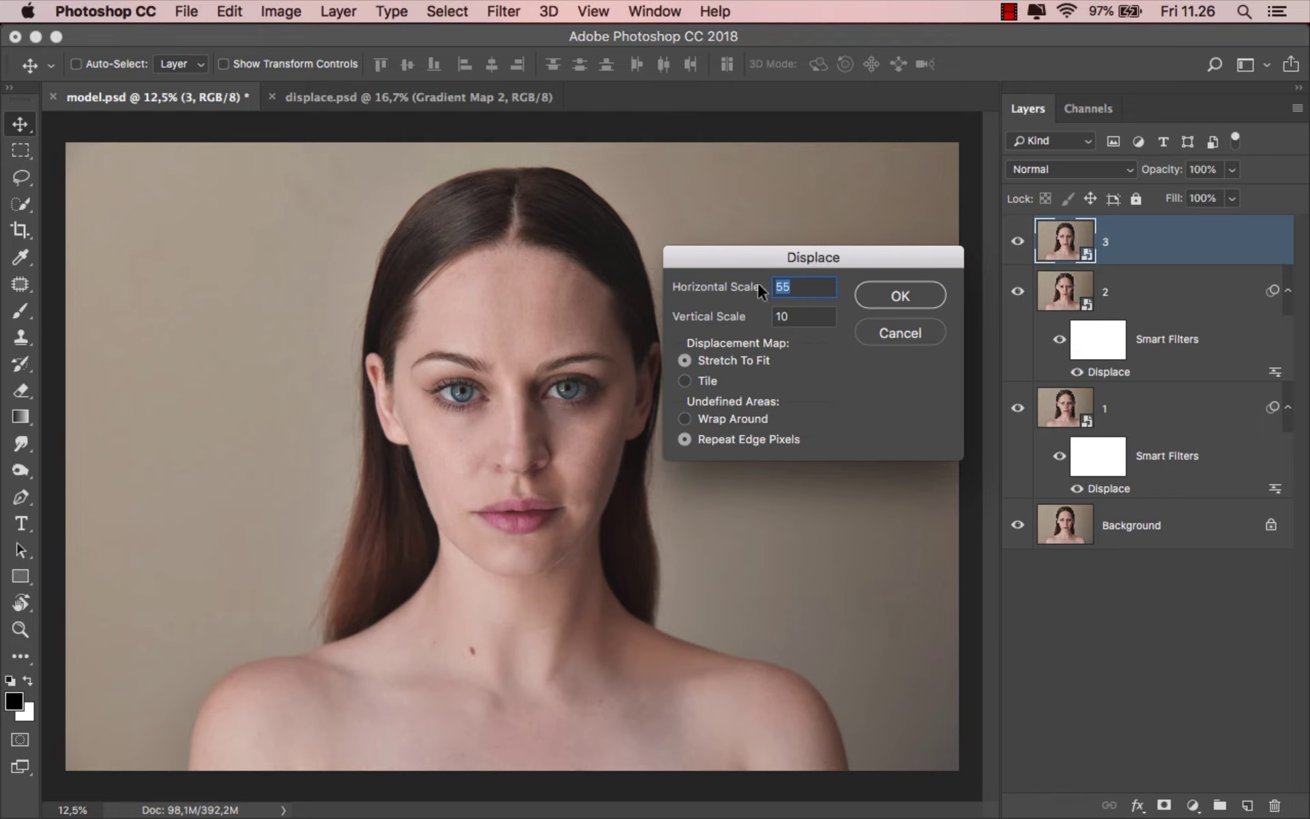
click(887, 287)
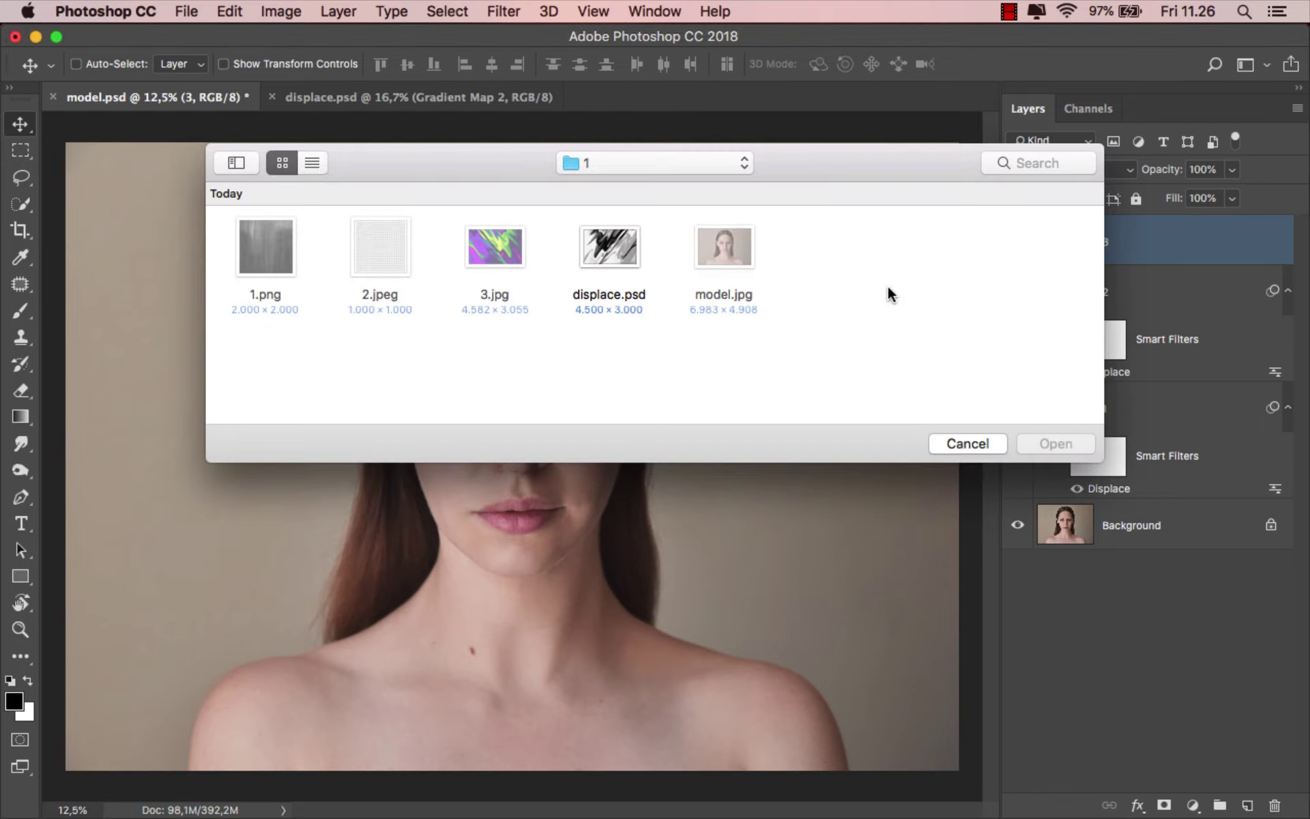
click(609, 247)
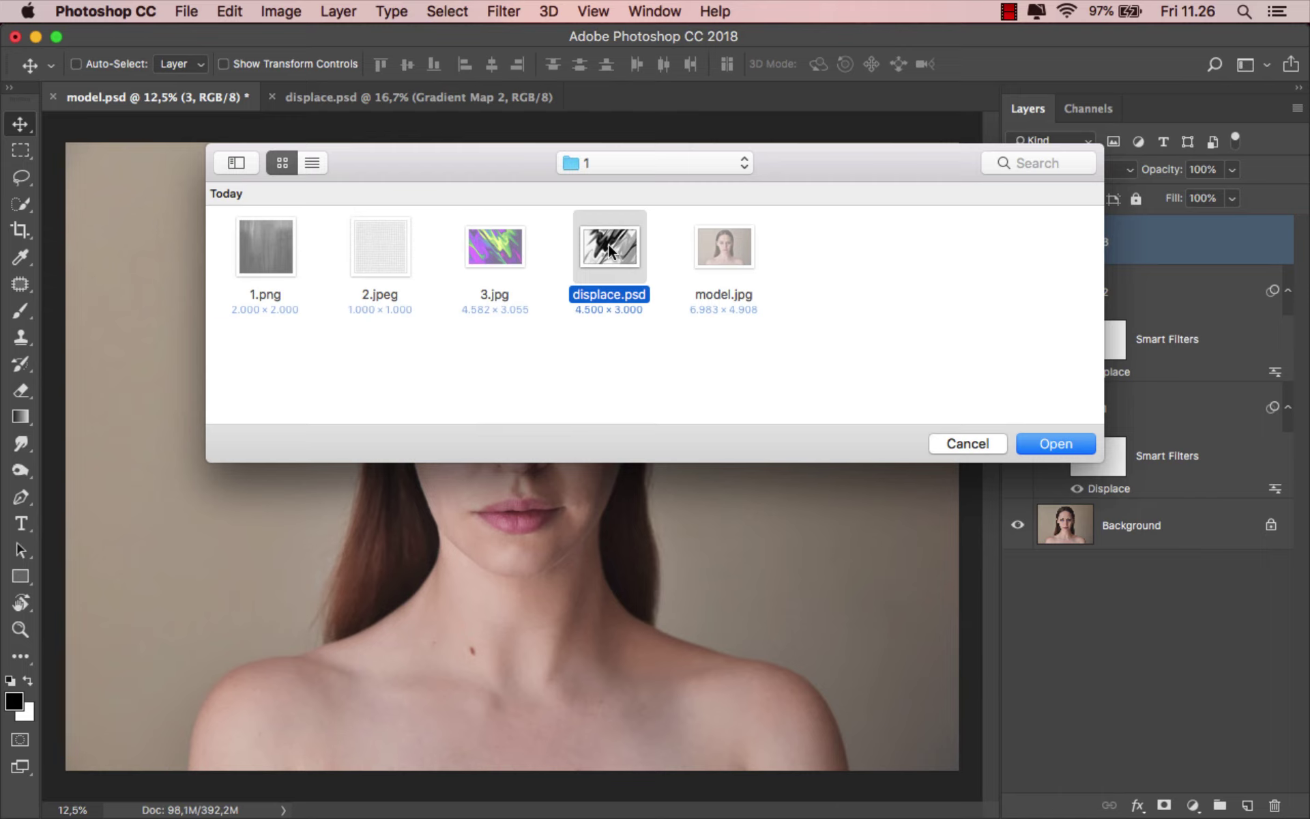
click(1050, 441)
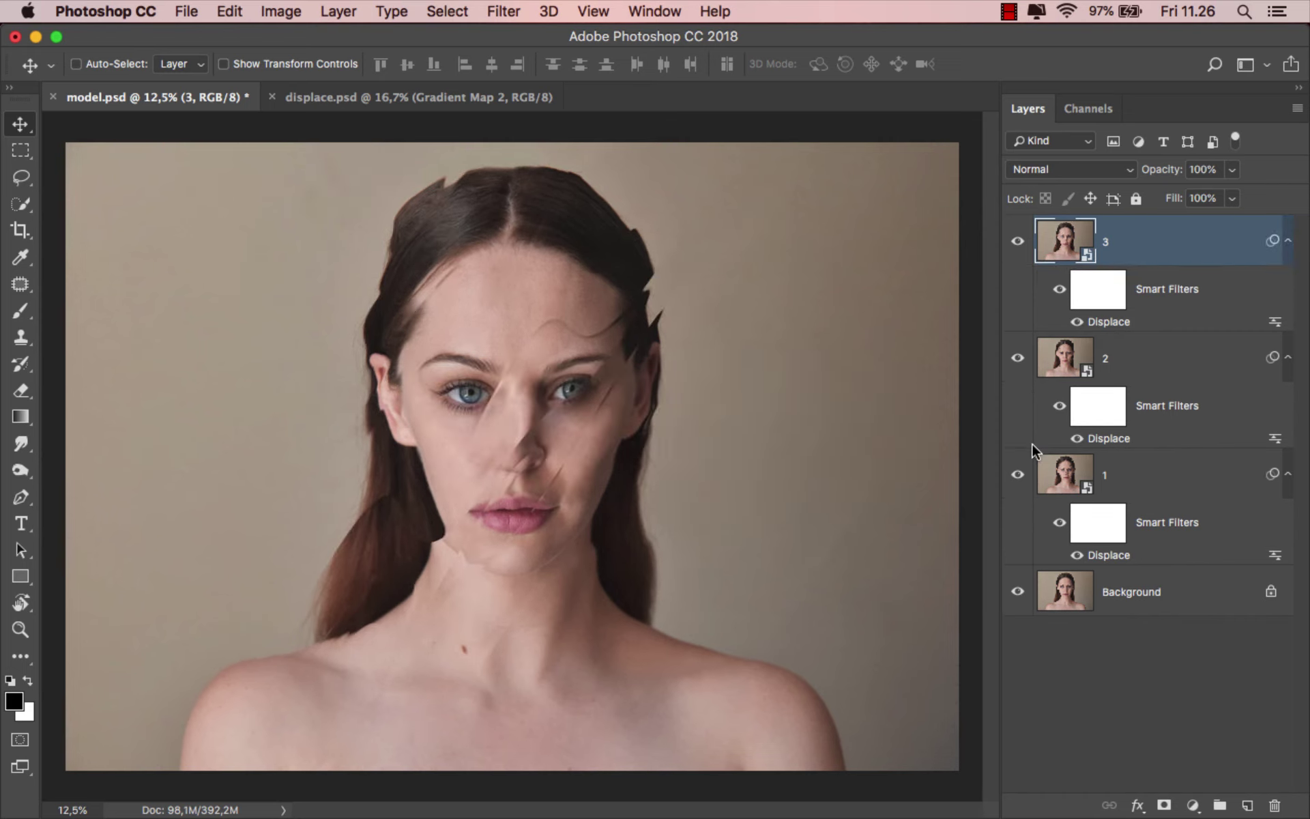
Set the horizontal scale of layer 3's Displace smart filter to 111, using displace.psd as the map again
double_click(1113, 324)
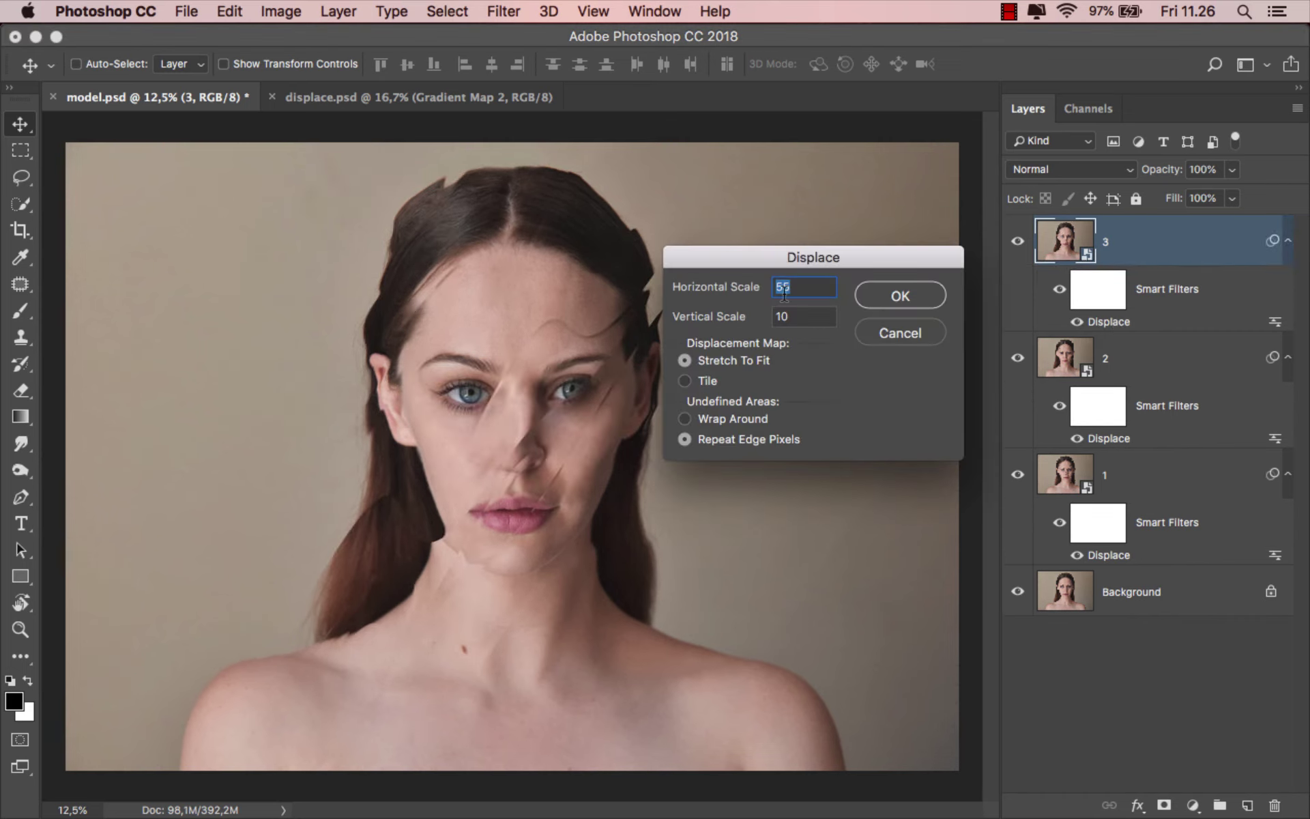
text(111)
click(894, 295)
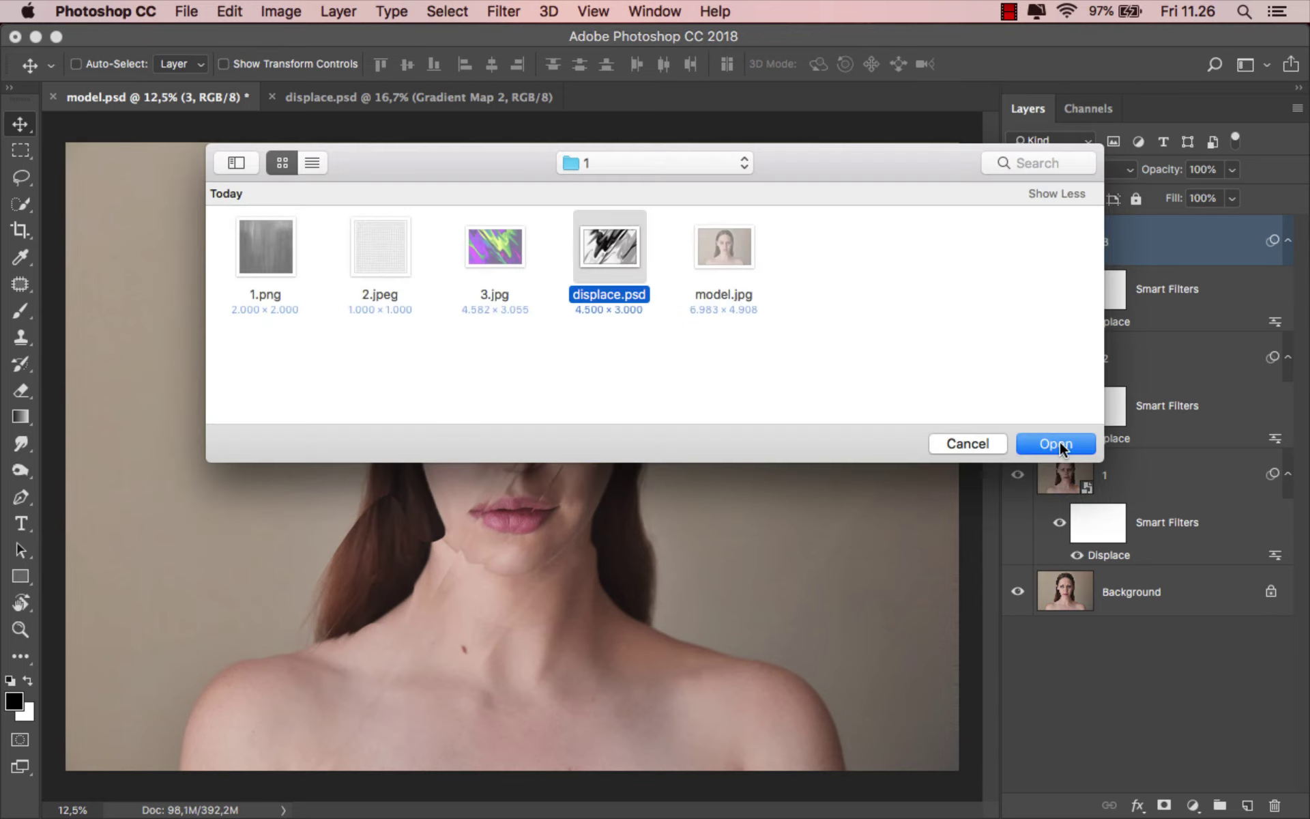
click(1056, 444)
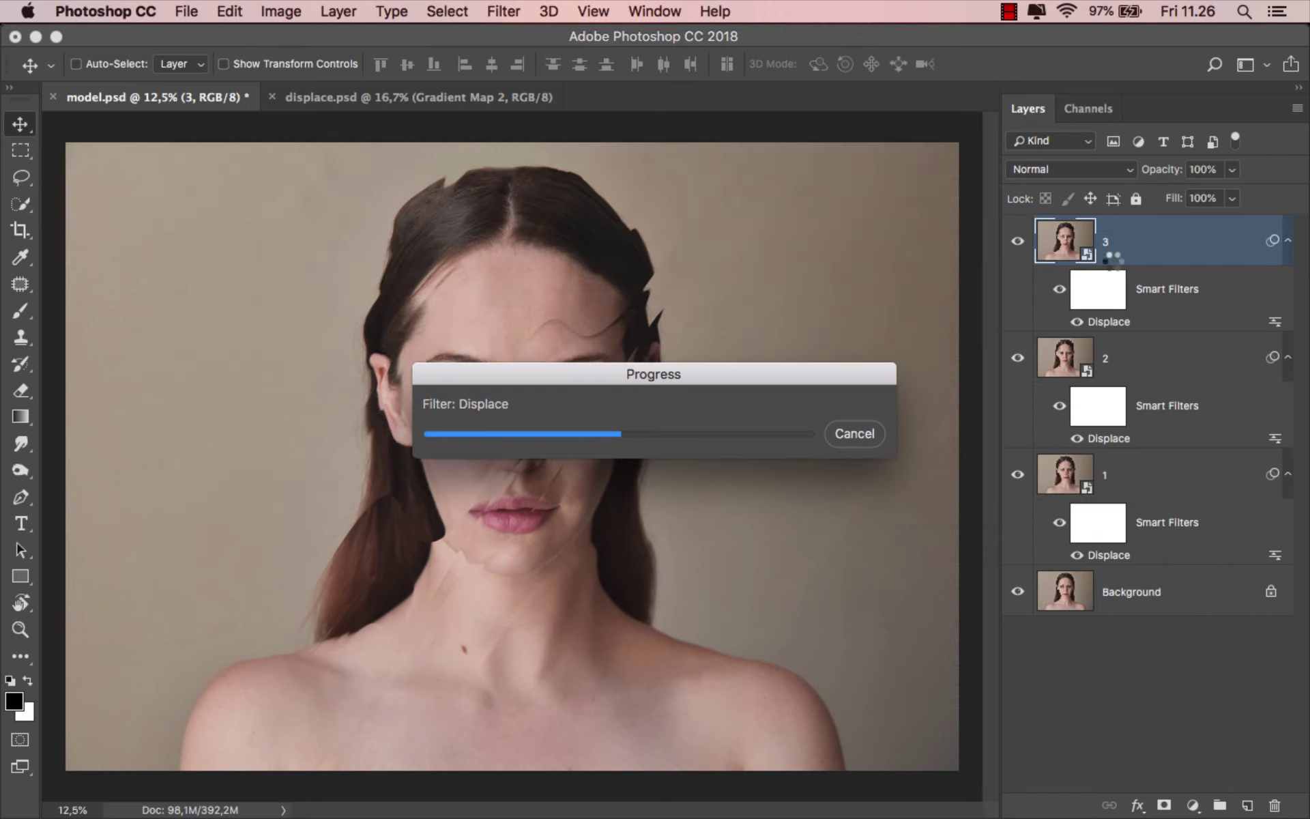